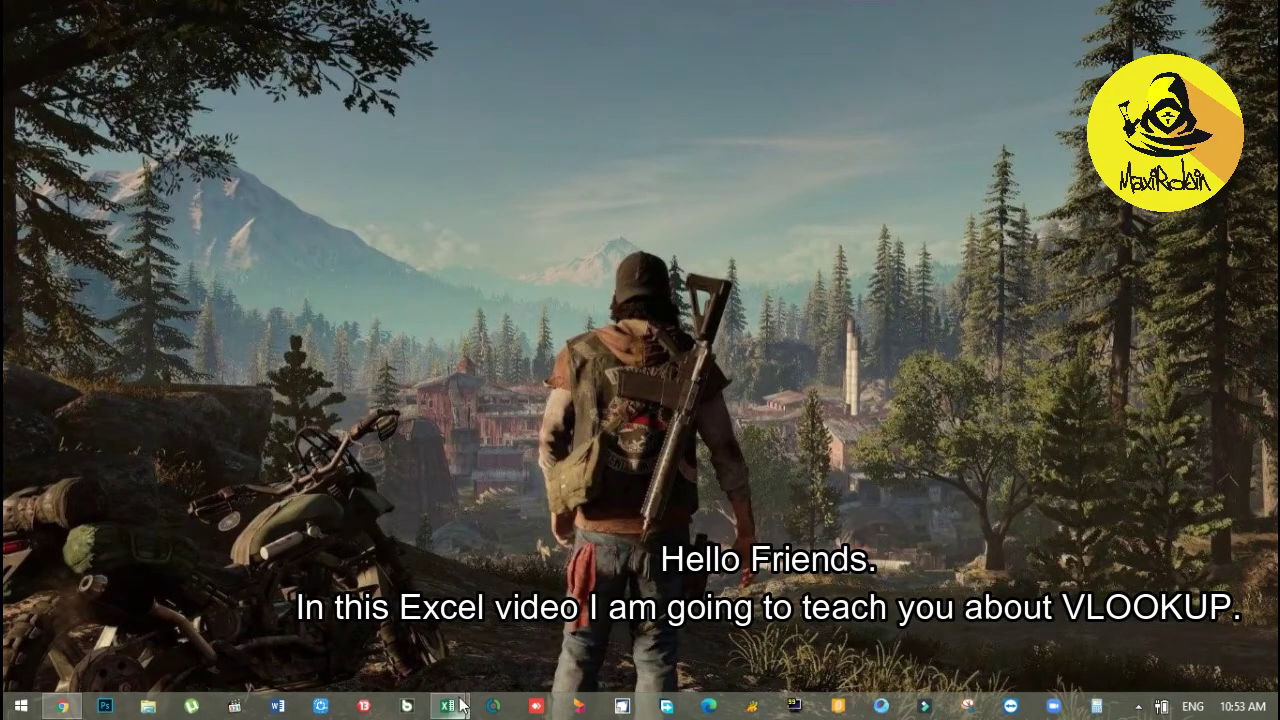
Step: Bring up Main.xlsx, look over its Details sheet, then return to the Main sheet
{"action": "mouse_move", "coordinate": [462, 706]}
{"action": "left_click", "coordinate": [418, 654]}
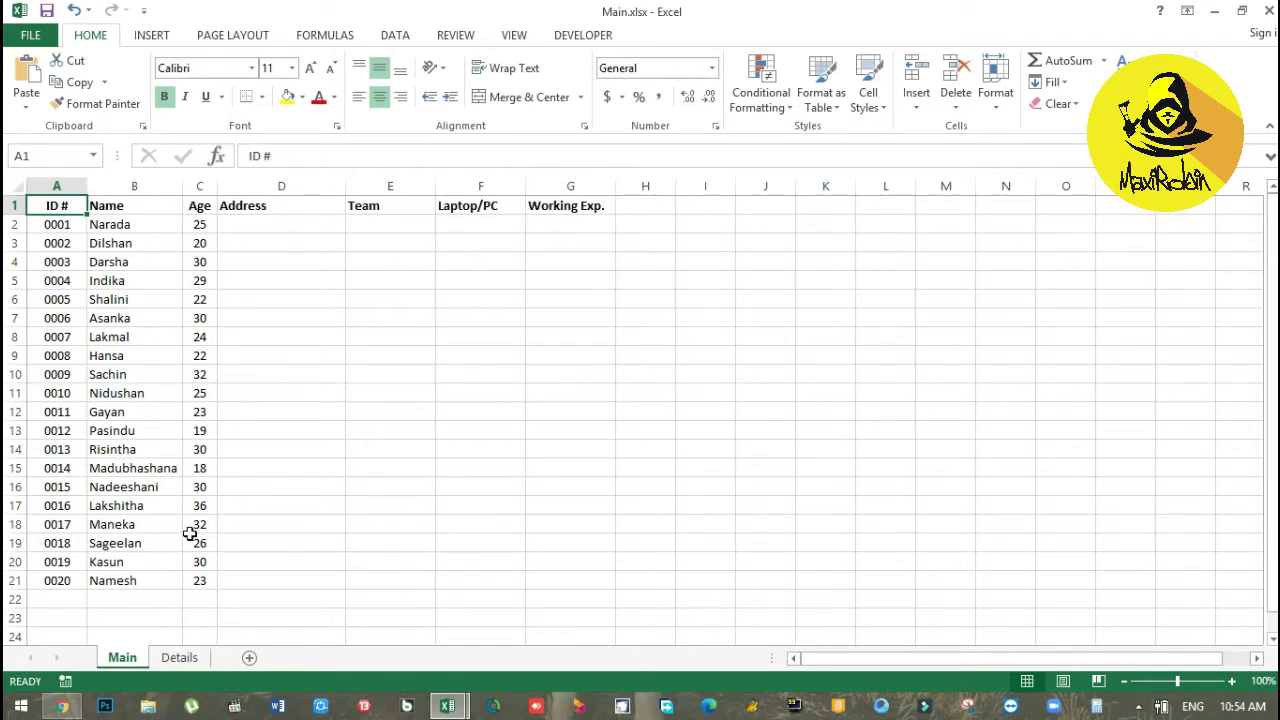
{"action": "left_click", "coordinate": [175, 658]}
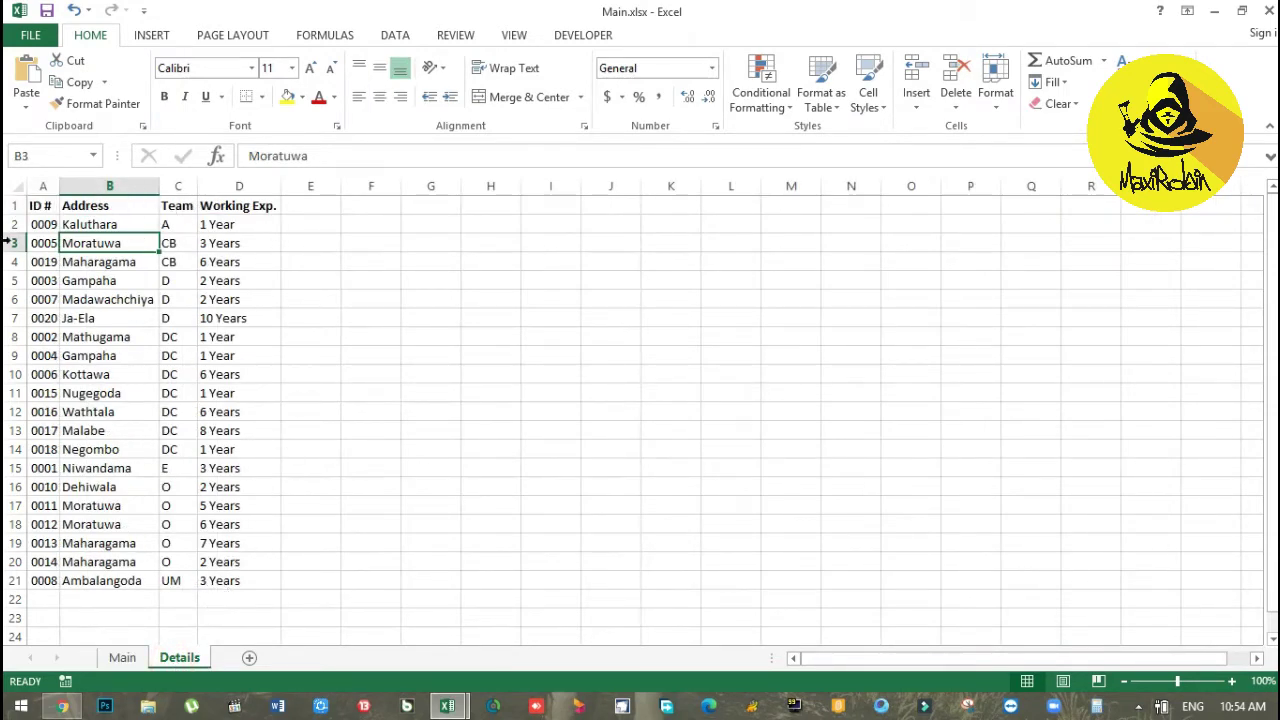
{"action": "left_click", "coordinate": [120, 658]}
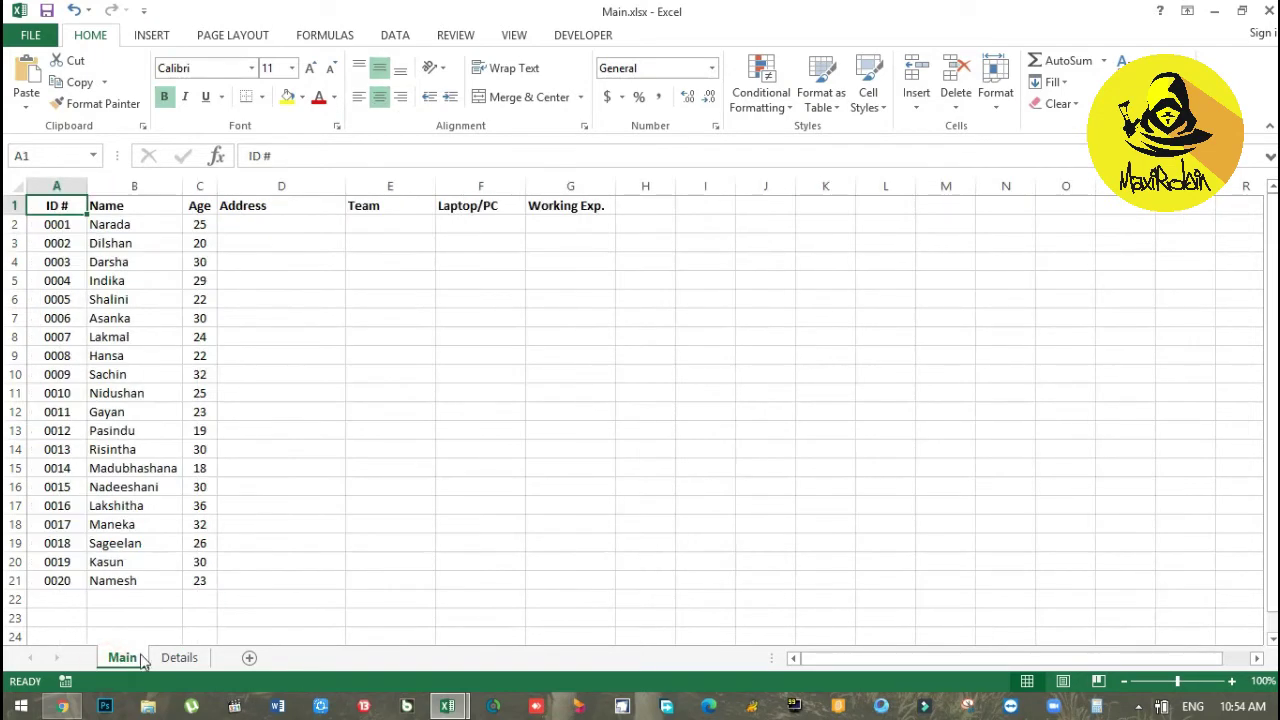
{"action": "mouse_move", "coordinate": [462, 708]}
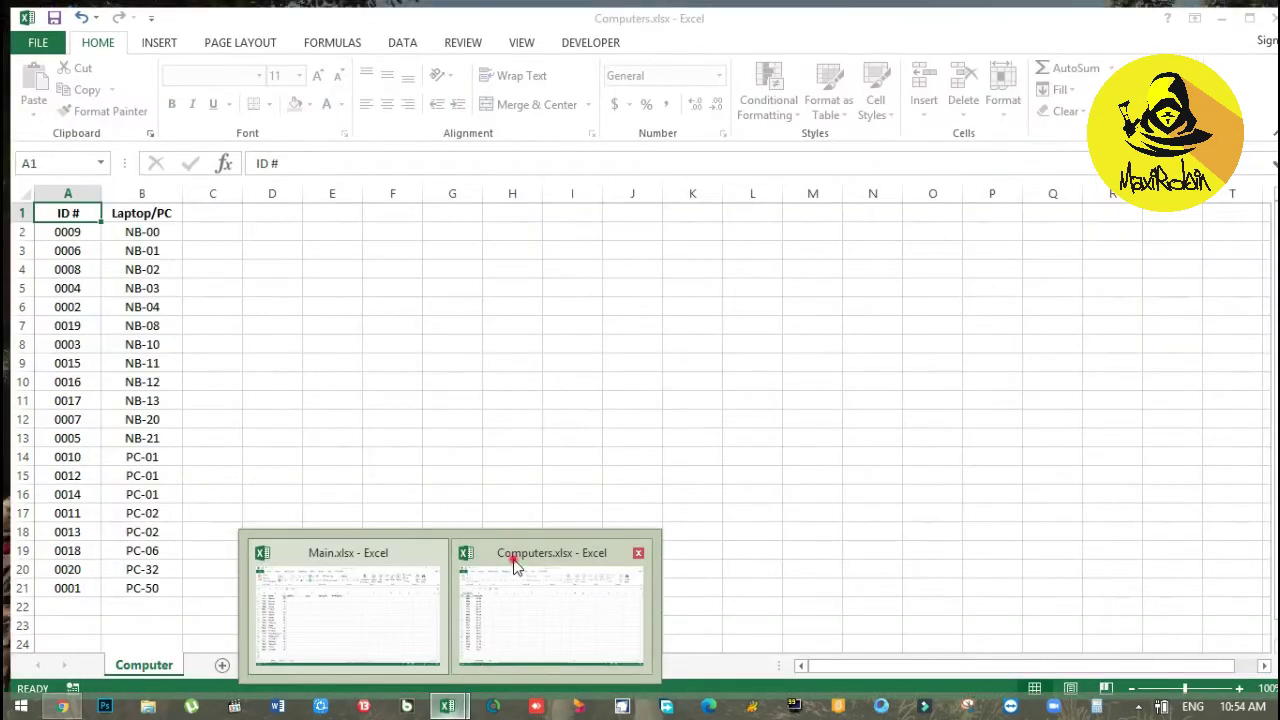
Step: Review Computers.xlsx, then return to Main.xlsx and check its Details and Main sheets
{"action": "left_click", "coordinate": [514, 565]}
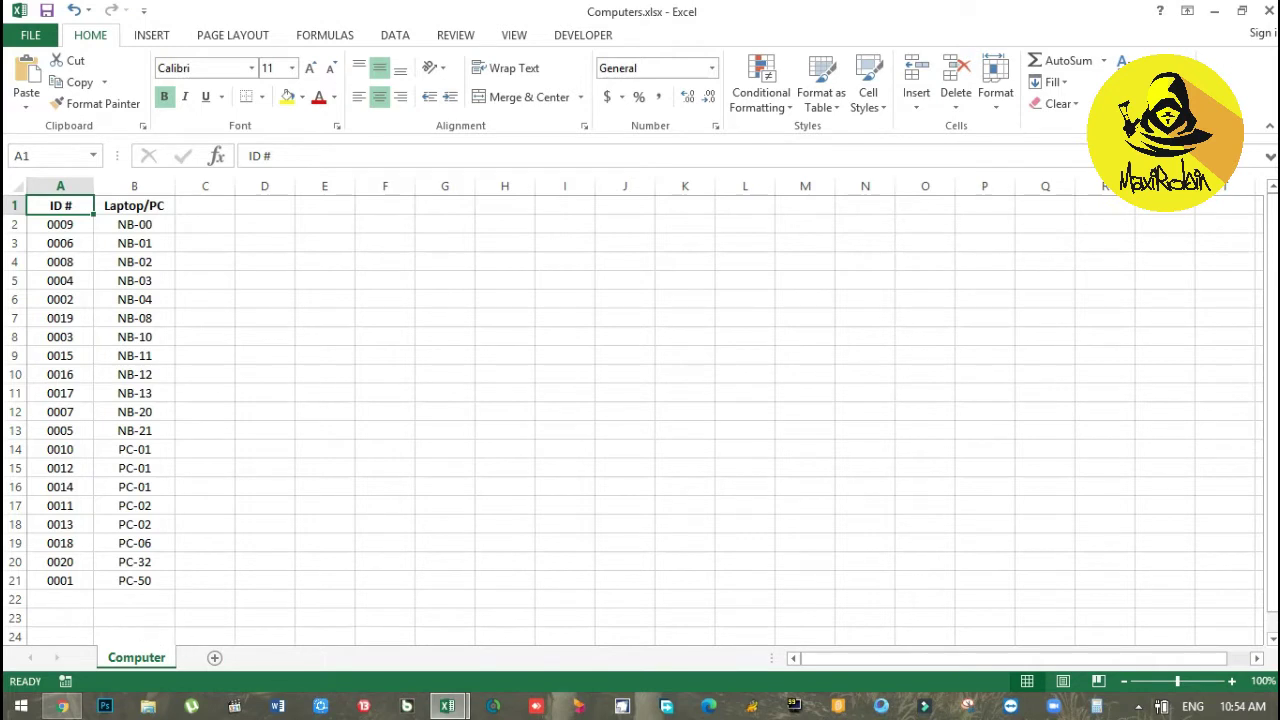
{"action": "mouse_move", "coordinate": [442, 710]}
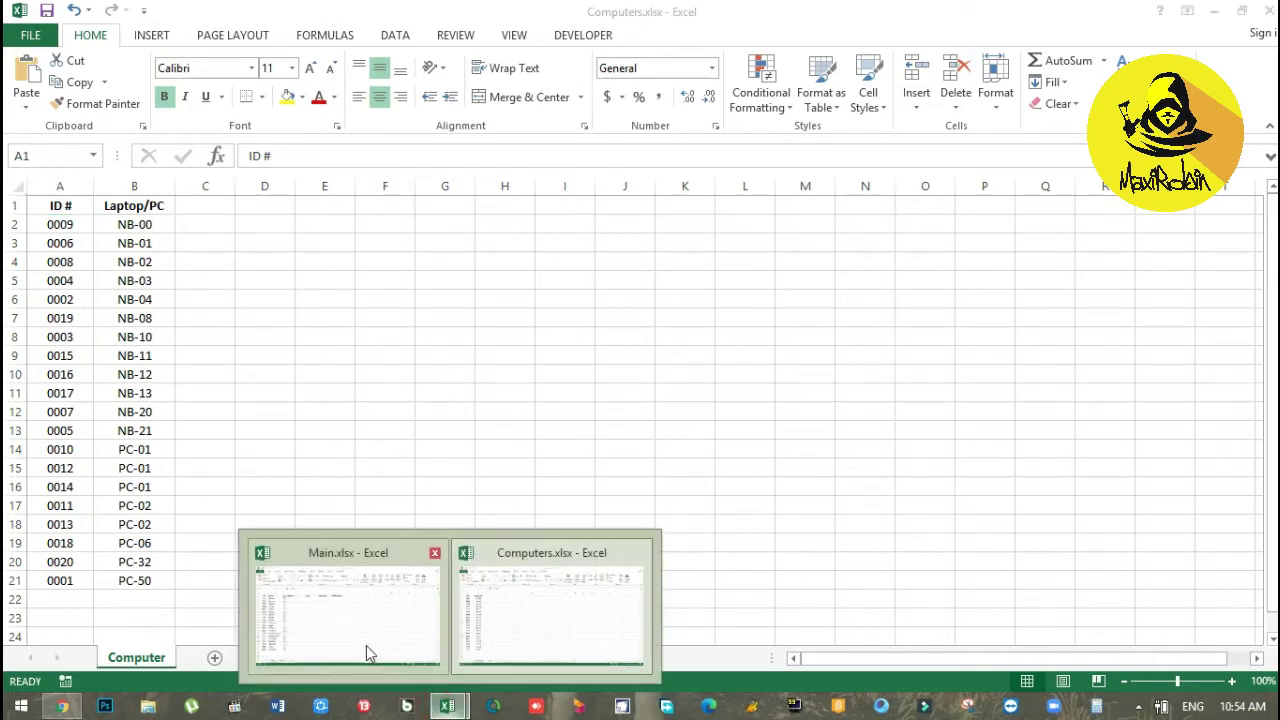
{"action": "left_click", "coordinate": [366, 645]}
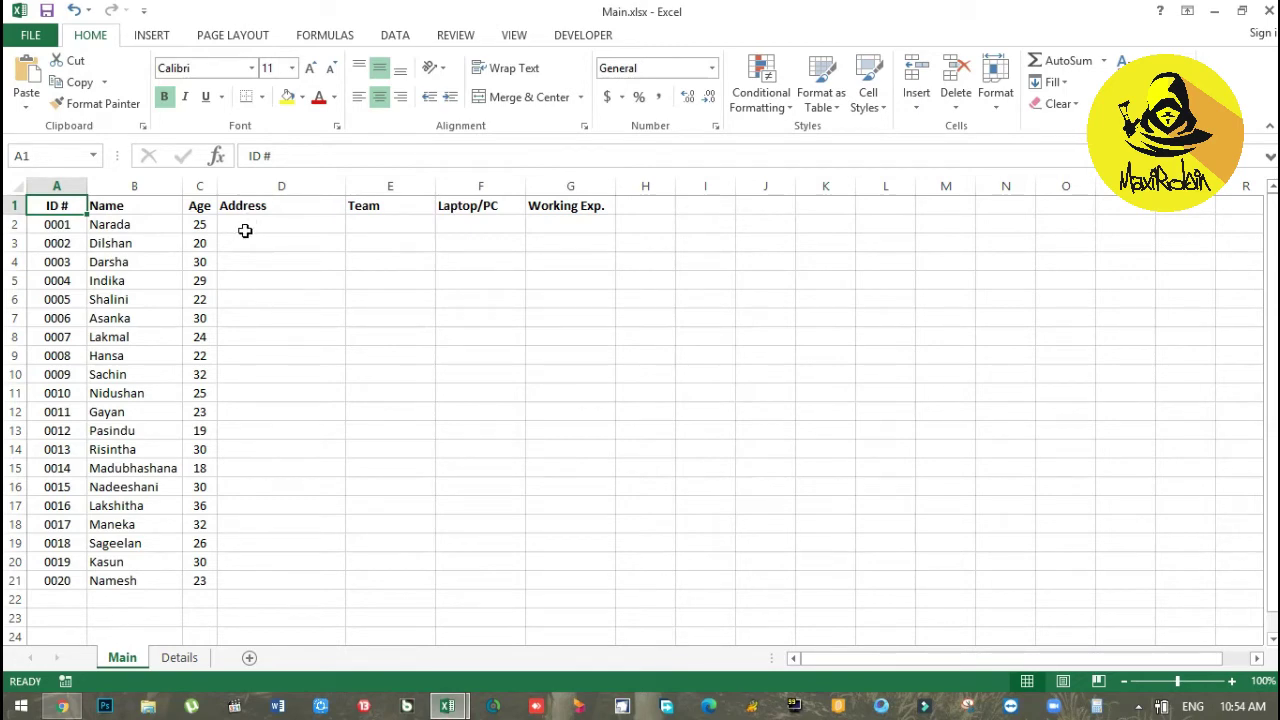
{"action": "left_click", "coordinate": [184, 662]}
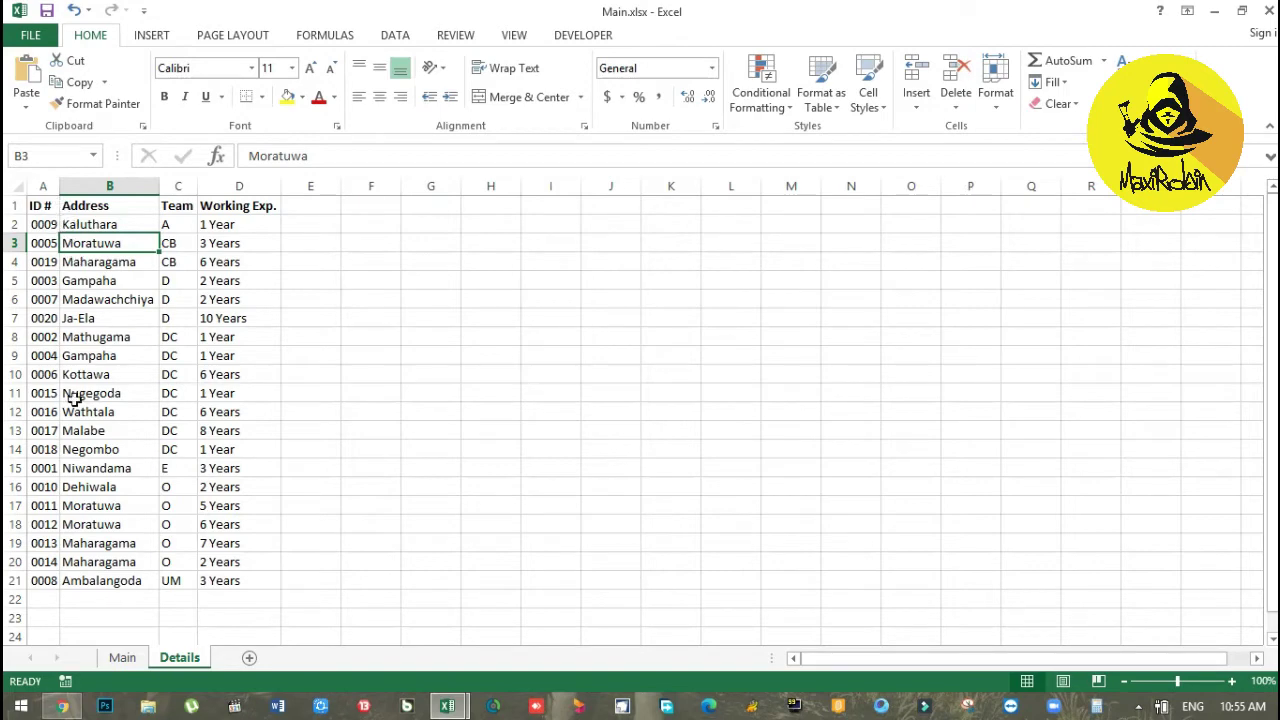
{"action": "left_click", "coordinate": [122, 657]}
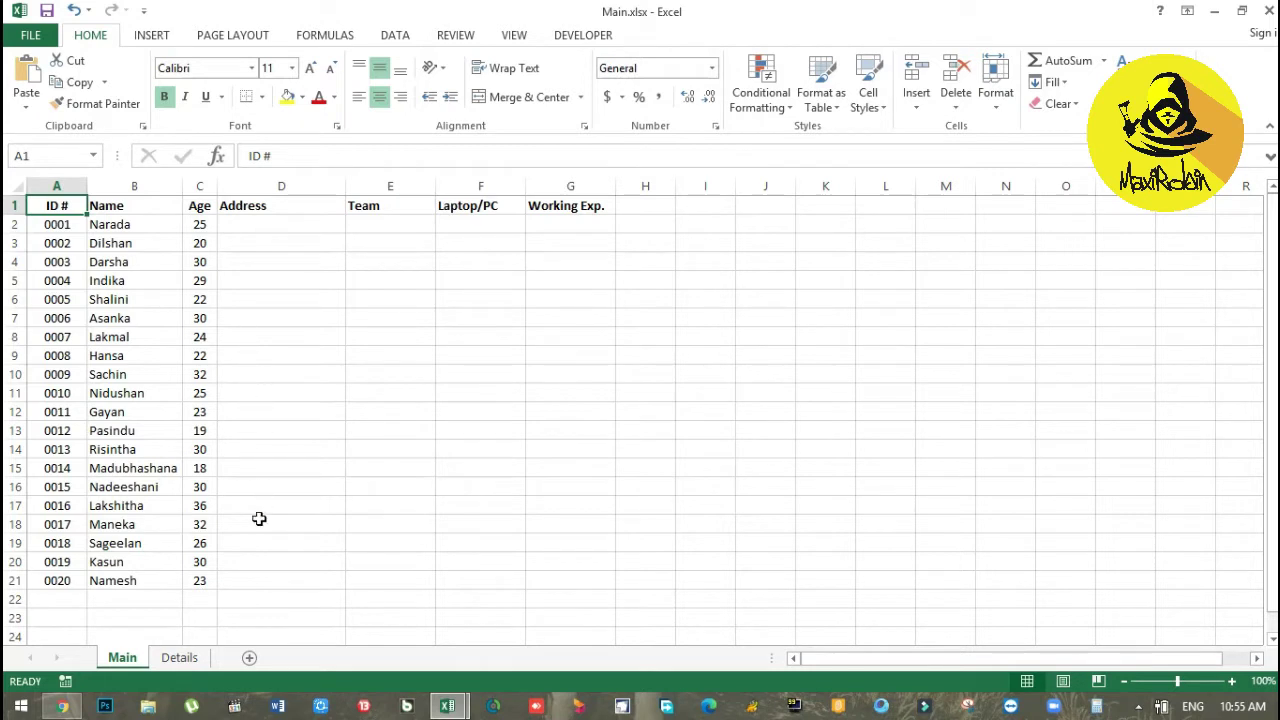
Step: Start a VLOOKUP in D2 using A2 as the lookup value, then go to Details for the table
{"action": "left_click", "coordinate": [272, 223]}
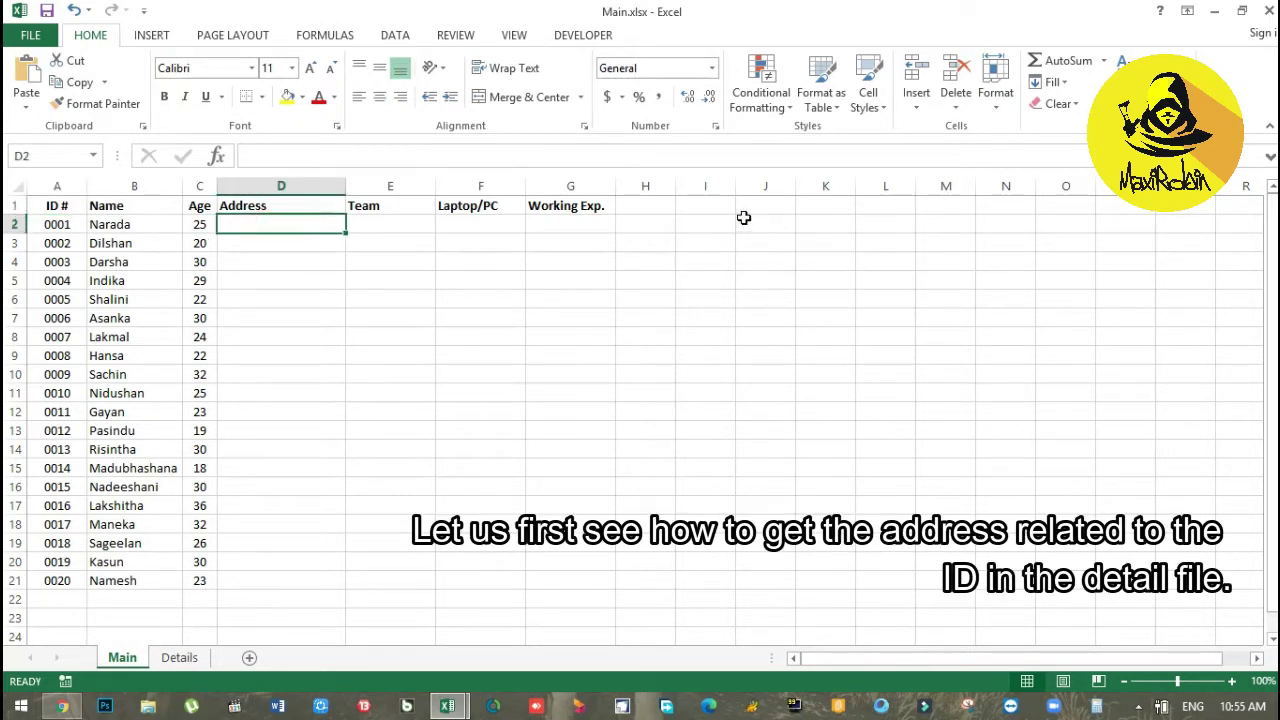
{"action": "type", "text": "=vlookup"}
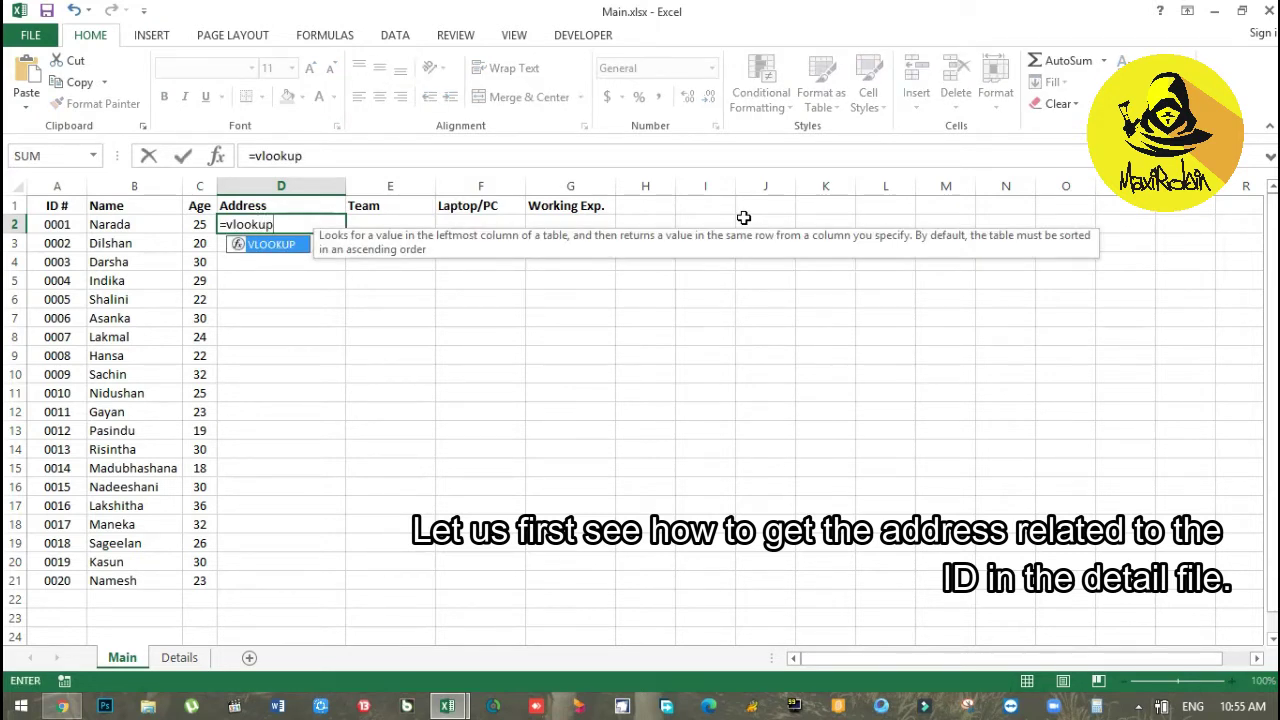
{"action": "type", "text": "("}
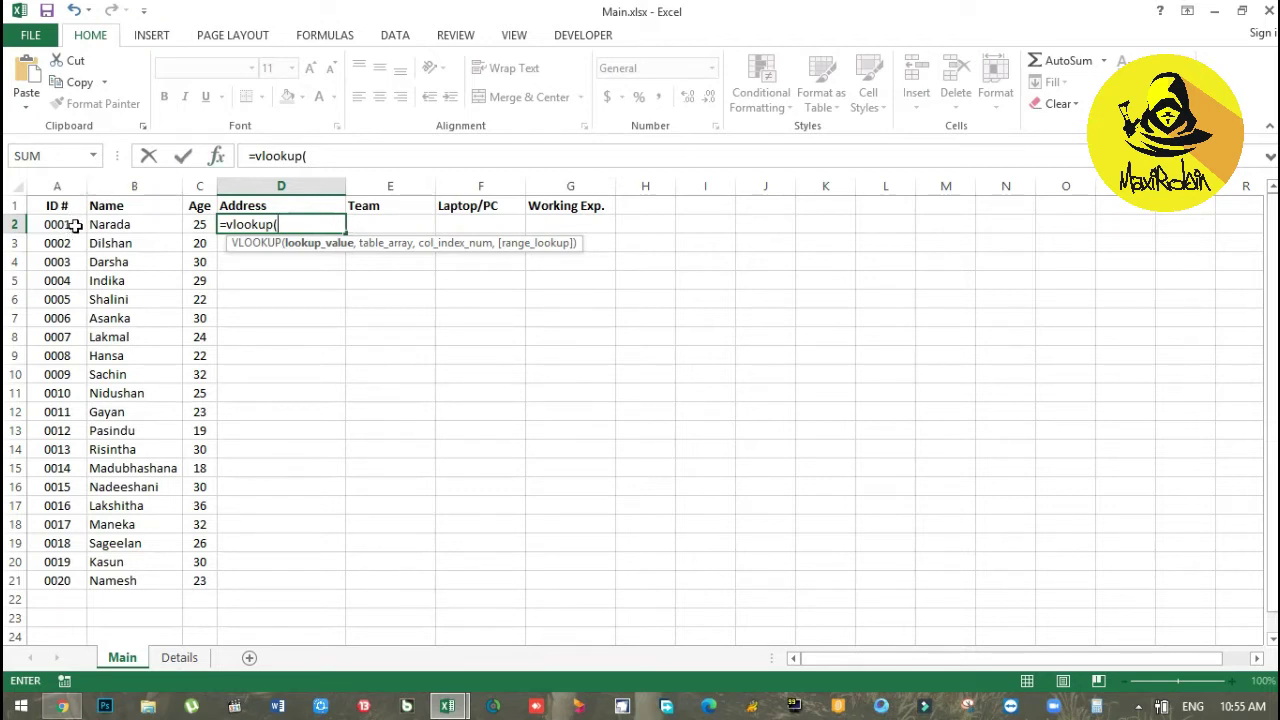
{"action": "left_click", "coordinate": [75, 227]}
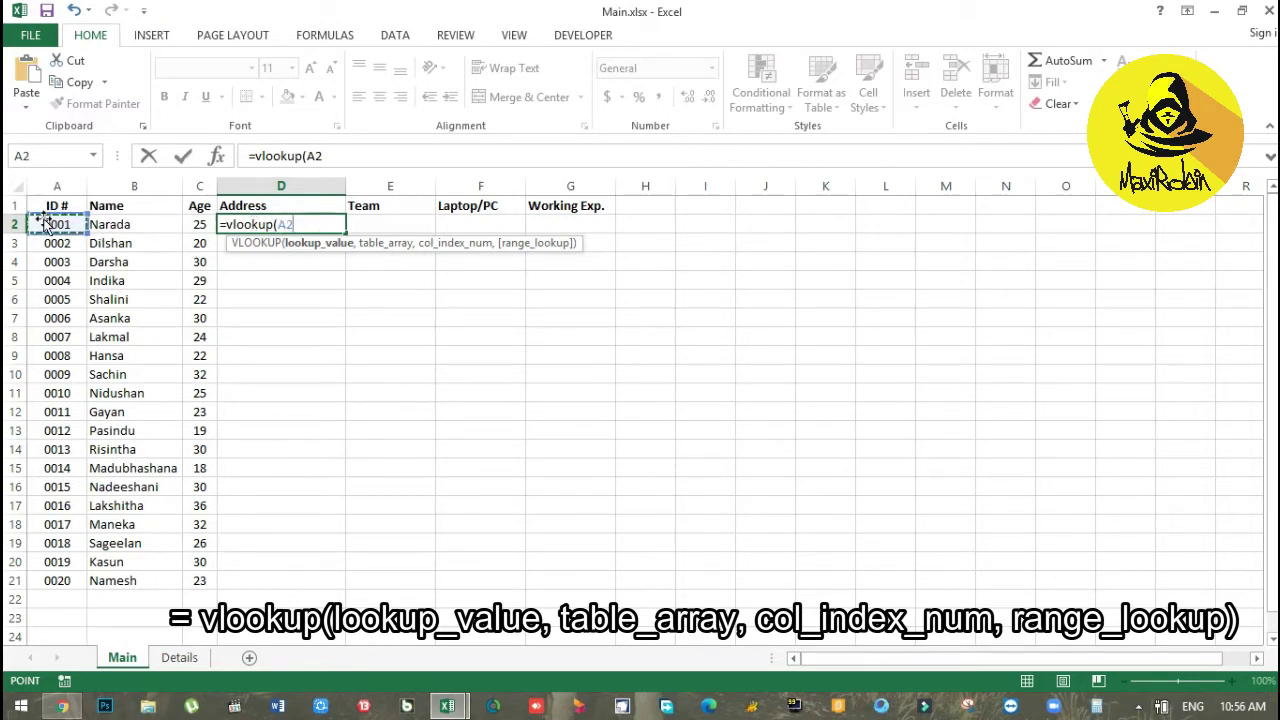
{"action": "type", "text": ","}
{"action": "left_click", "coordinate": [176, 659]}
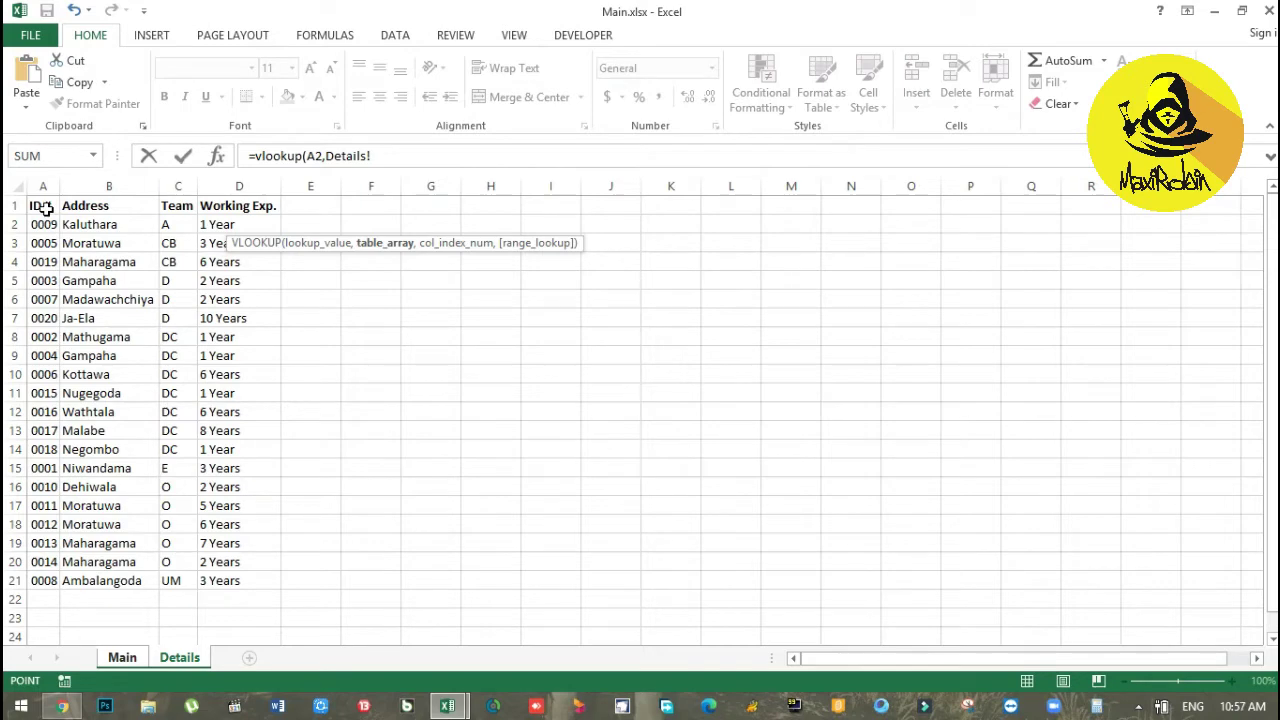
Step: Select A1:D21 on the Details sheet as the VLOOKUP table range
{"action": "mouse_move", "coordinate": [40, 207]}
{"action": "left_mouse_down"}
{"action": "mouse_move", "coordinate": [143, 386]}
{"action": "mouse_move", "coordinate": [192, 510]}
{"action": "mouse_move", "coordinate": [150, 585]}
{"action": "left_mouse_up"}
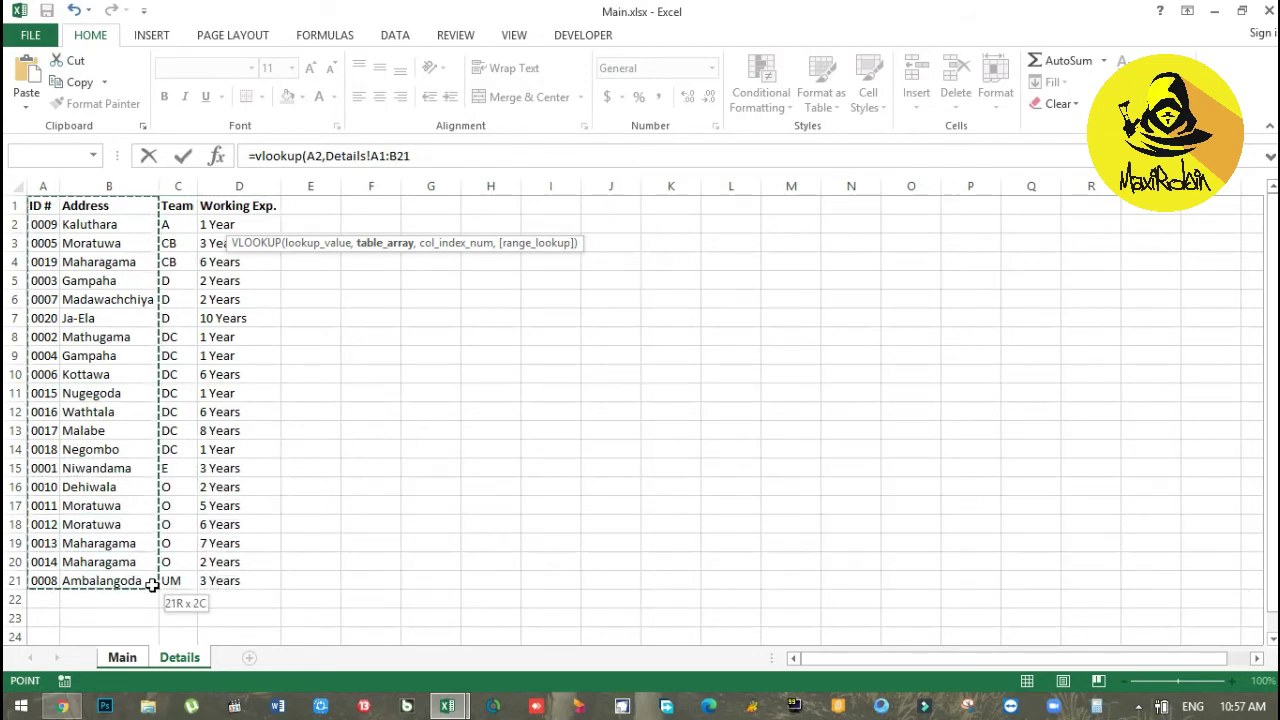
{"action": "left_click_drag", "start_coordinate": [150, 585], "coordinate": [209, 585]}
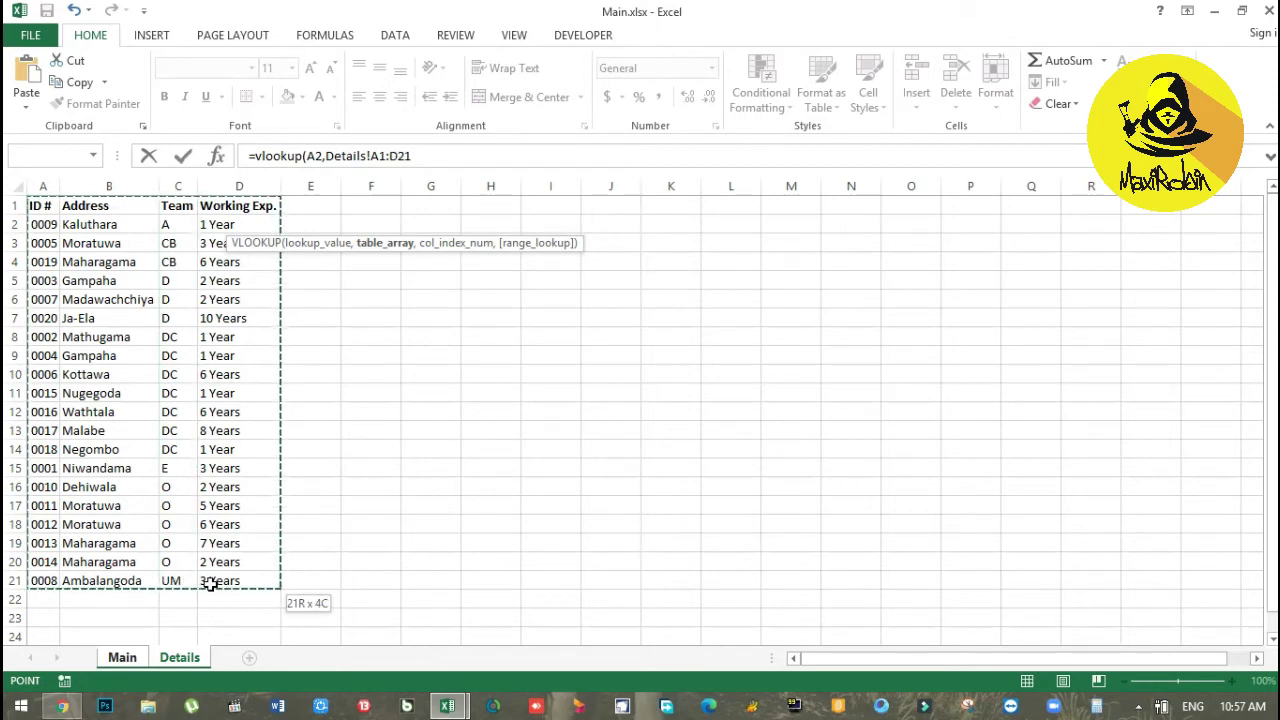
{"action": "left_click_drag", "start_coordinate": [209, 585], "coordinate": [204, 578]}
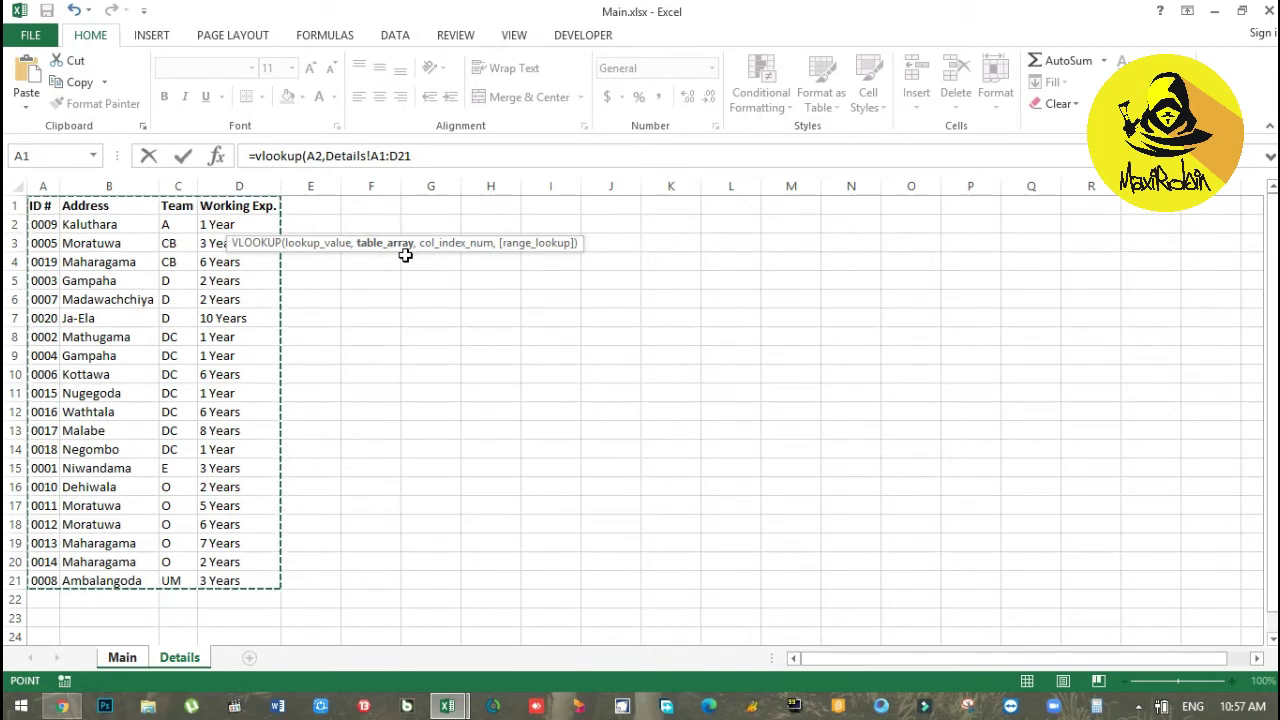
Step: Finish D2 as =vlookup(A2,Details!A1:D21,2,false), returning Niwandama
{"action": "type", "text": ",2"}
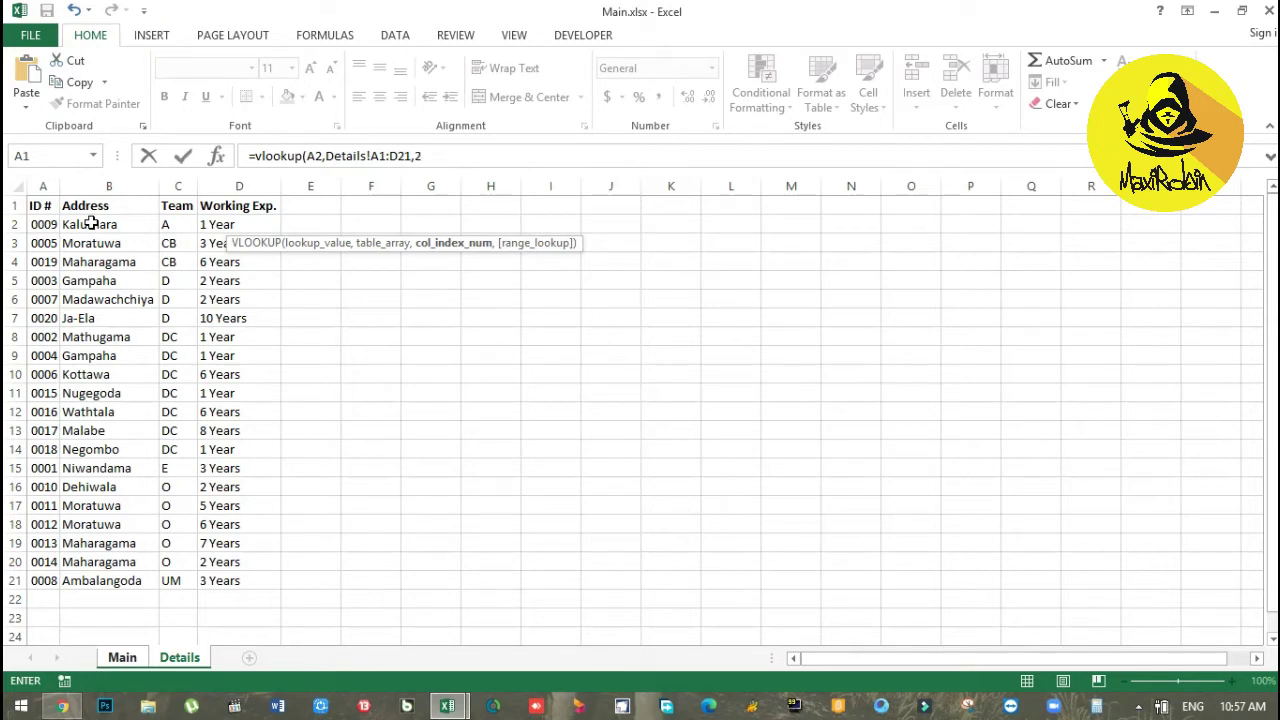
{"action": "type", "text": ",false"}
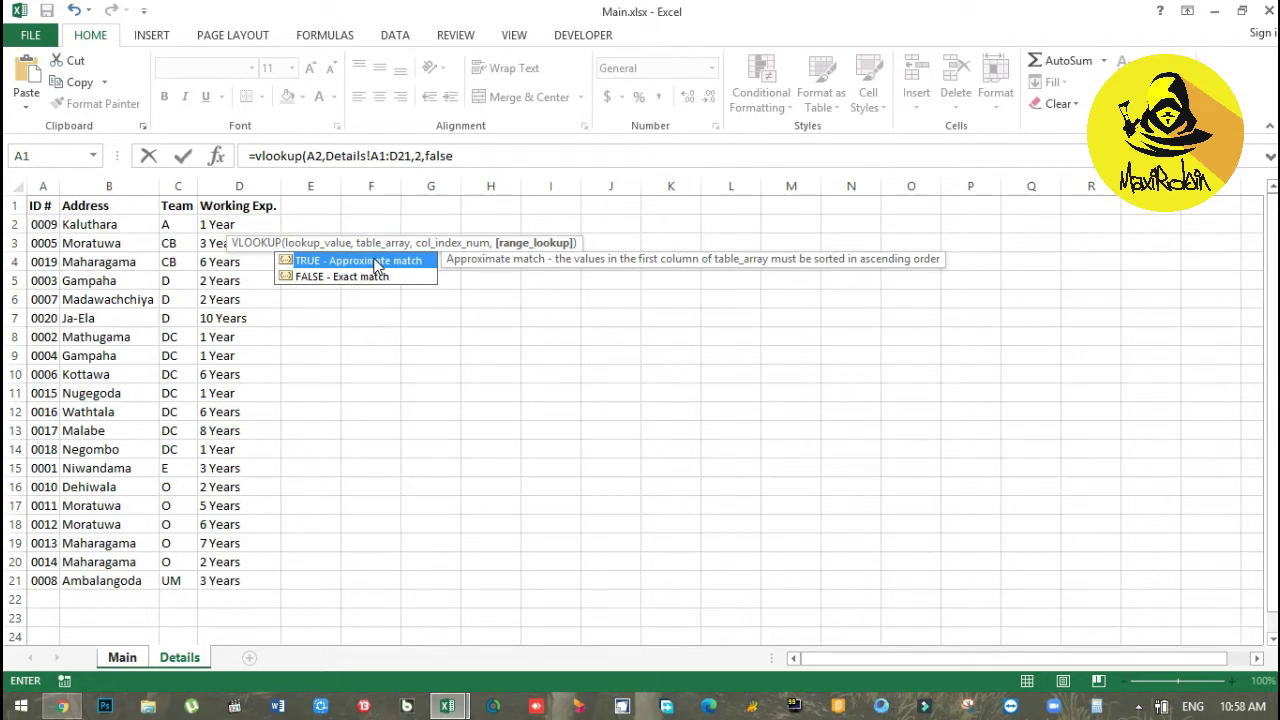
{"action": "type", "text": ")"}
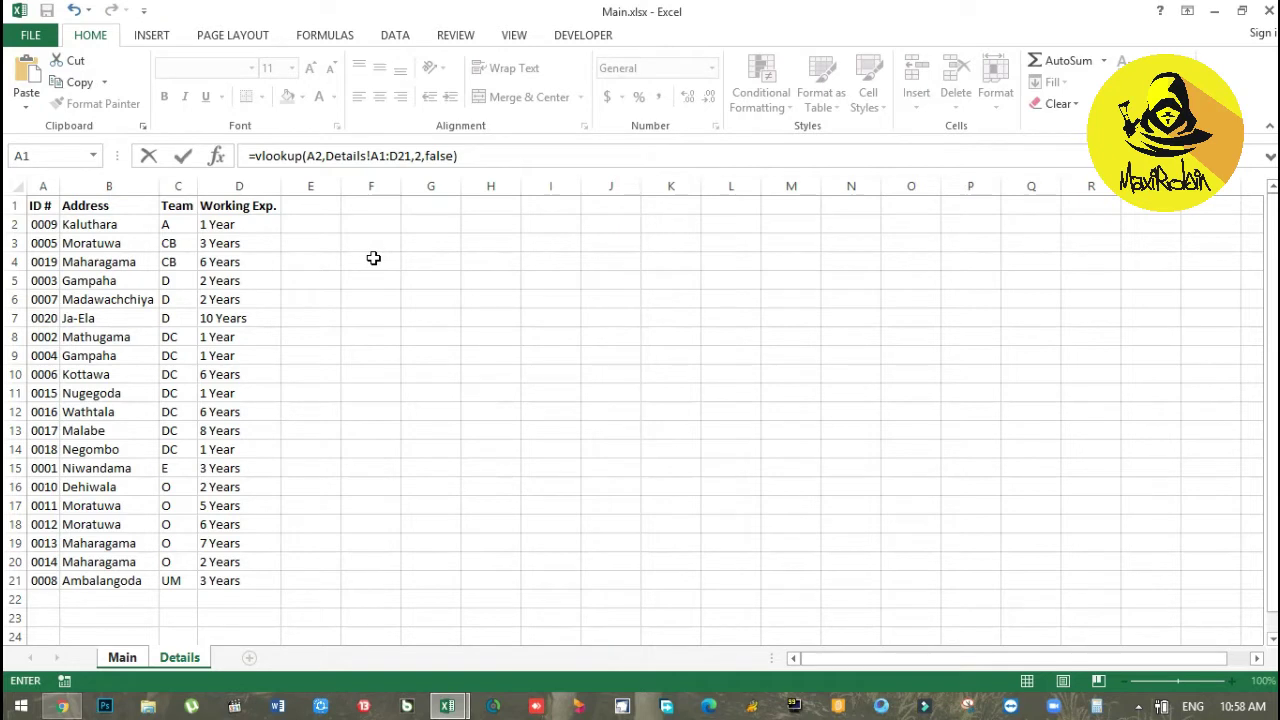
{"action": "key", "text": "Return"}
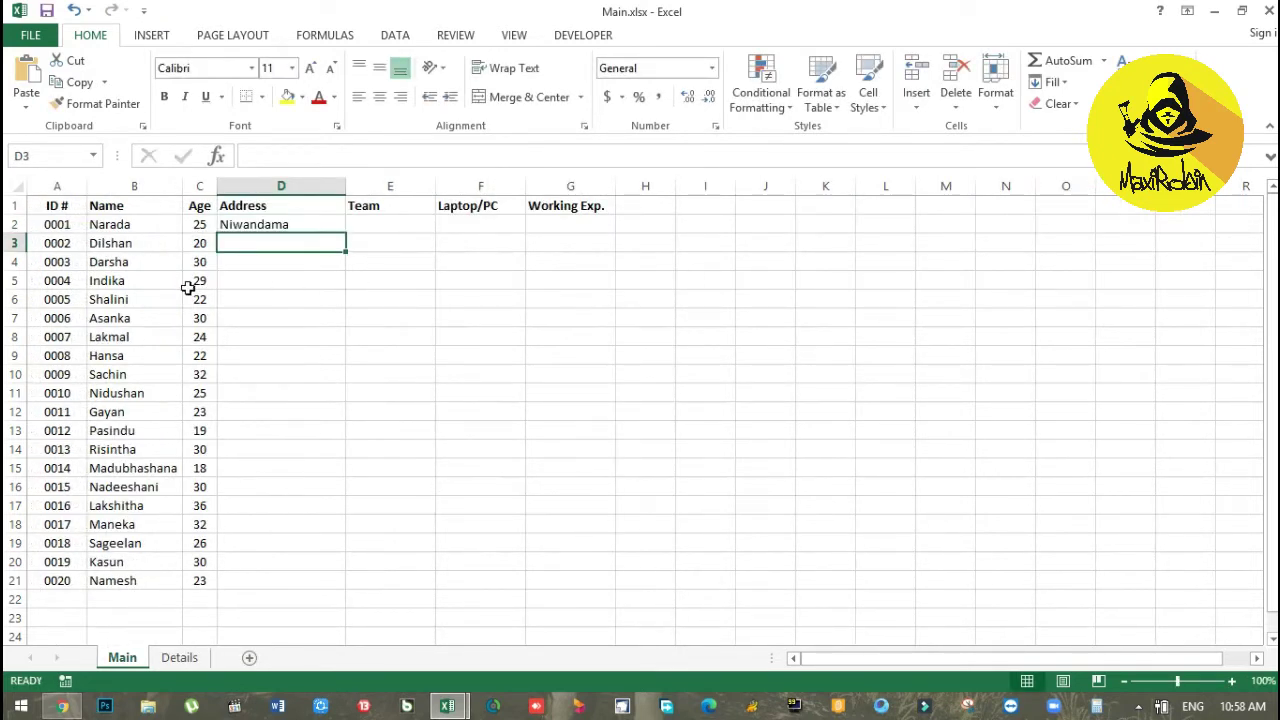
{"action": "left_click", "coordinate": [70, 225]}
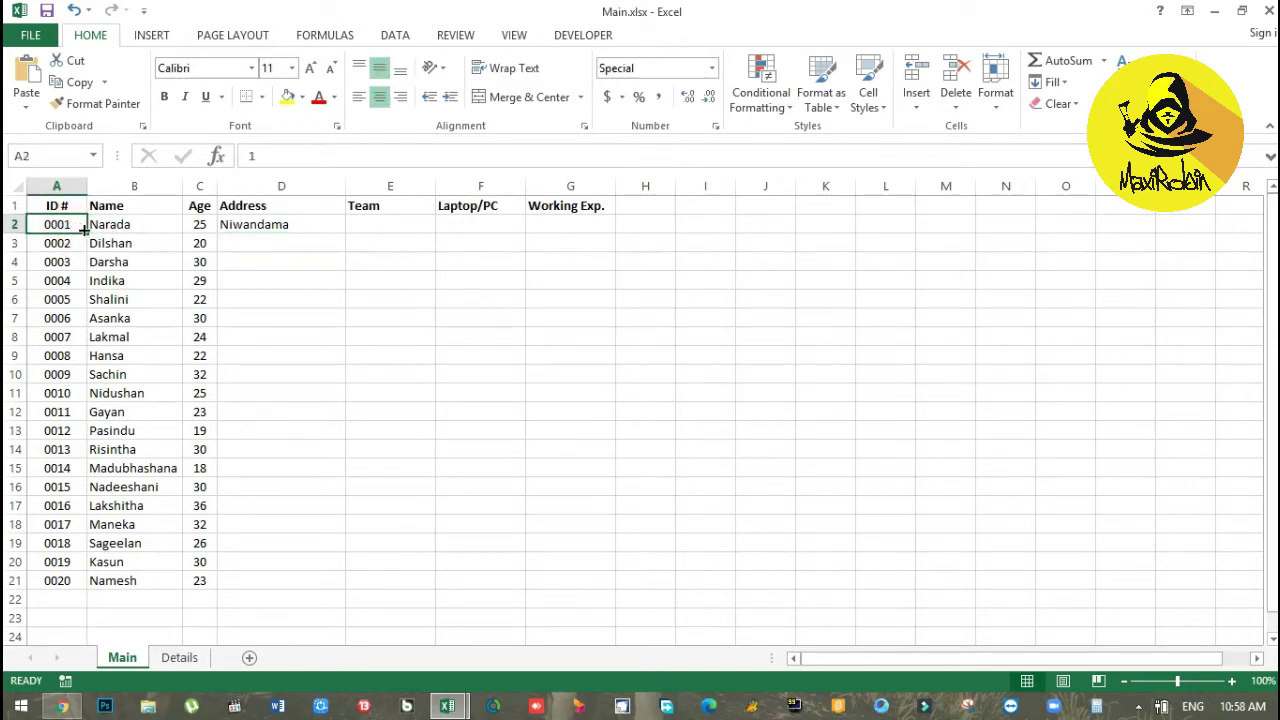
{"action": "left_click", "coordinate": [284, 228]}
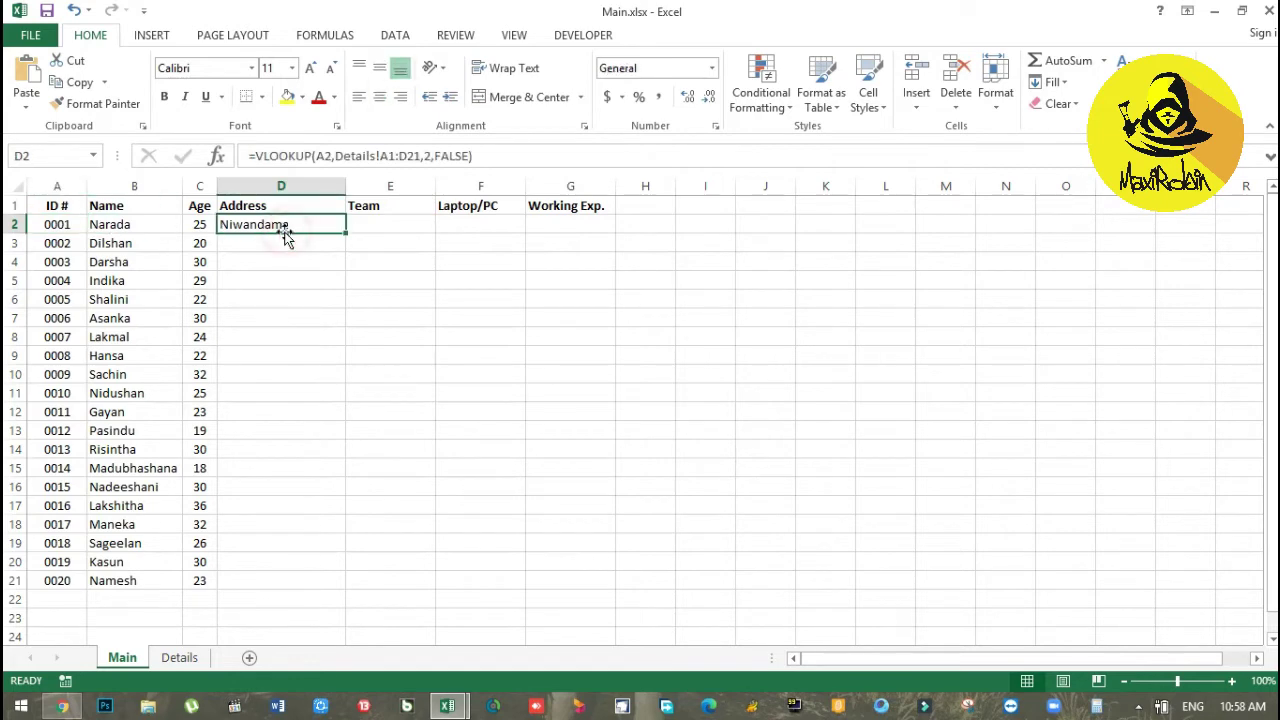
{"action": "left_click", "coordinate": [200, 657]}
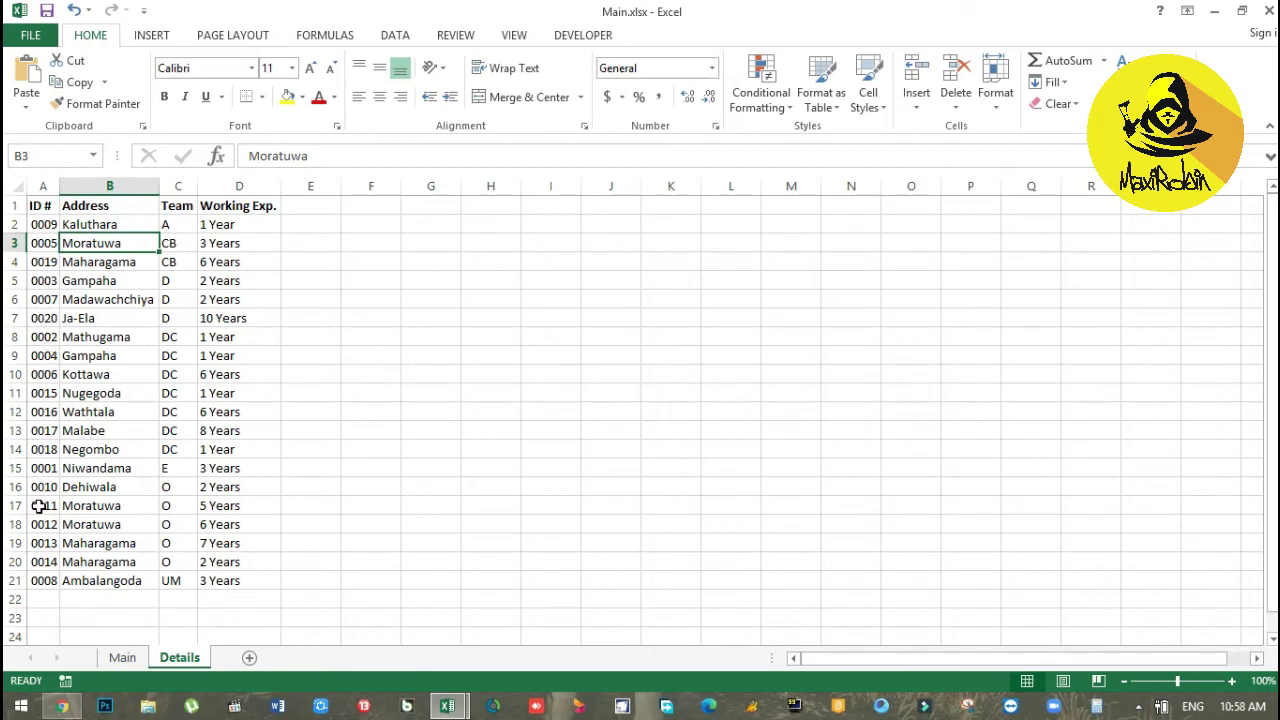
{"action": "left_click_drag", "start_coordinate": [40, 469], "coordinate": [217, 467]}
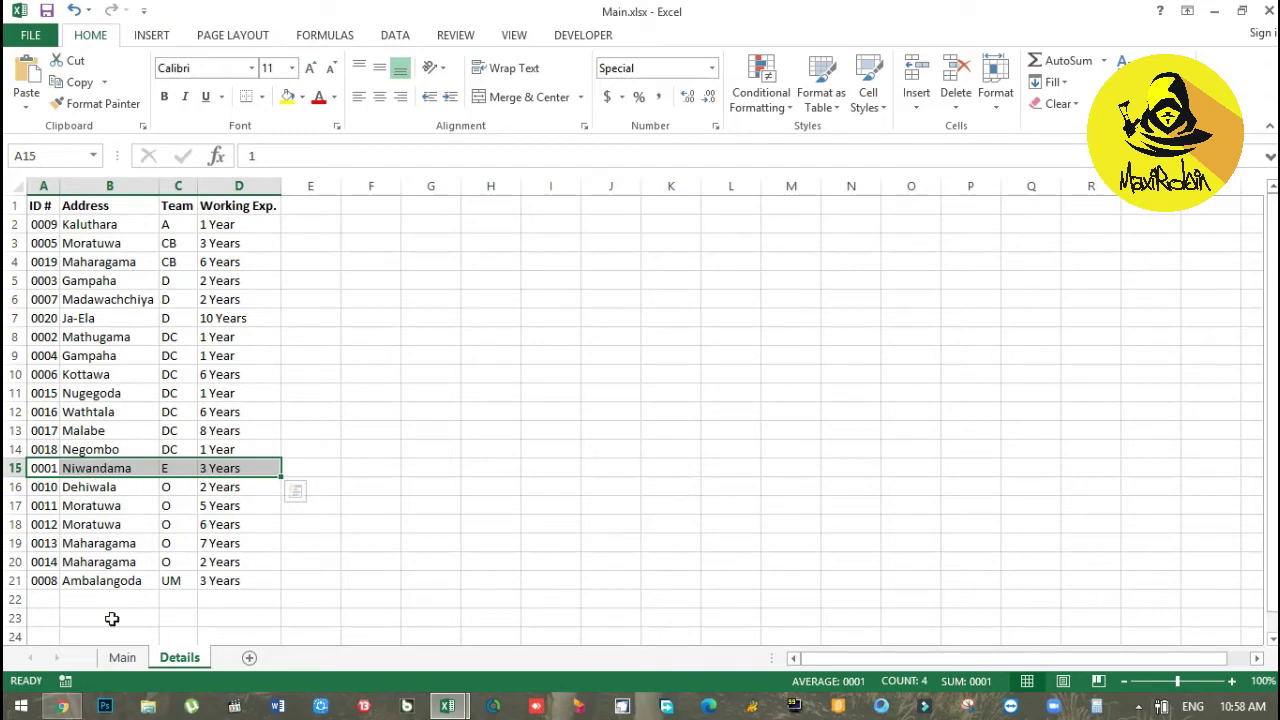
{"action": "left_click", "coordinate": [126, 660]}
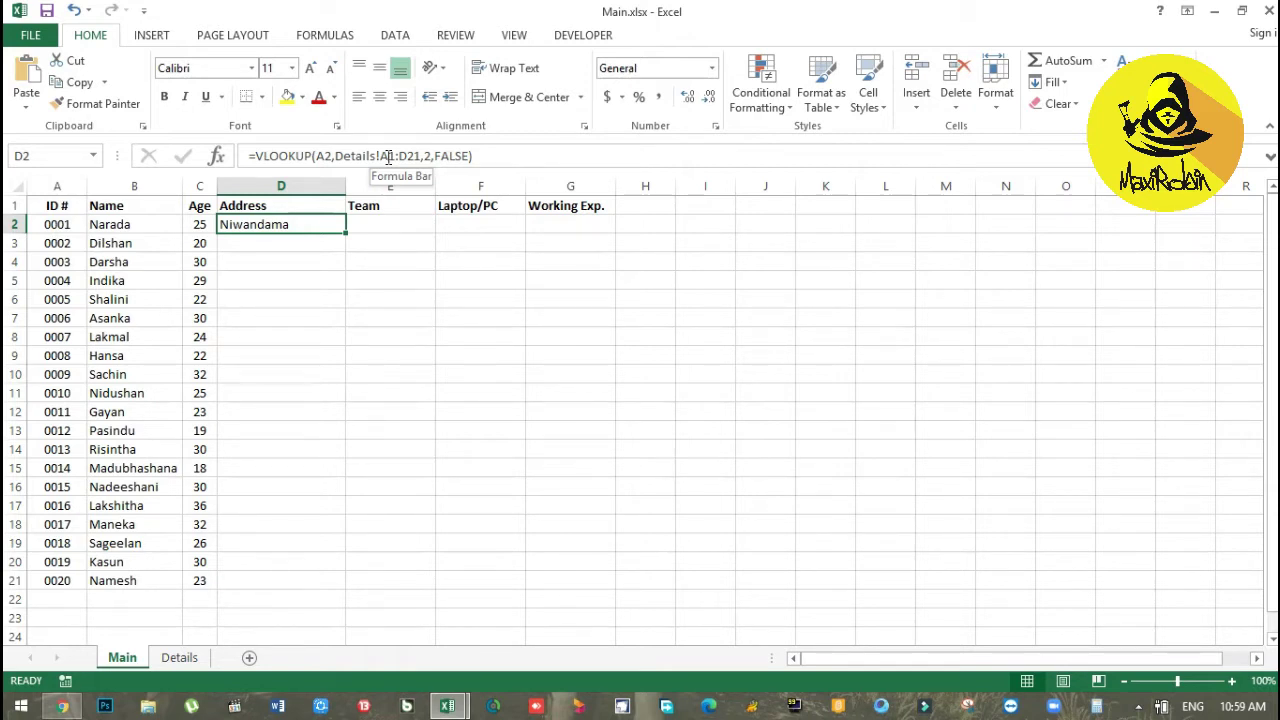
Step: Make the D2 lookup table absolute as Details!$A$1:$D$21 and commit it
{"action": "left_click", "coordinate": [388, 157]}
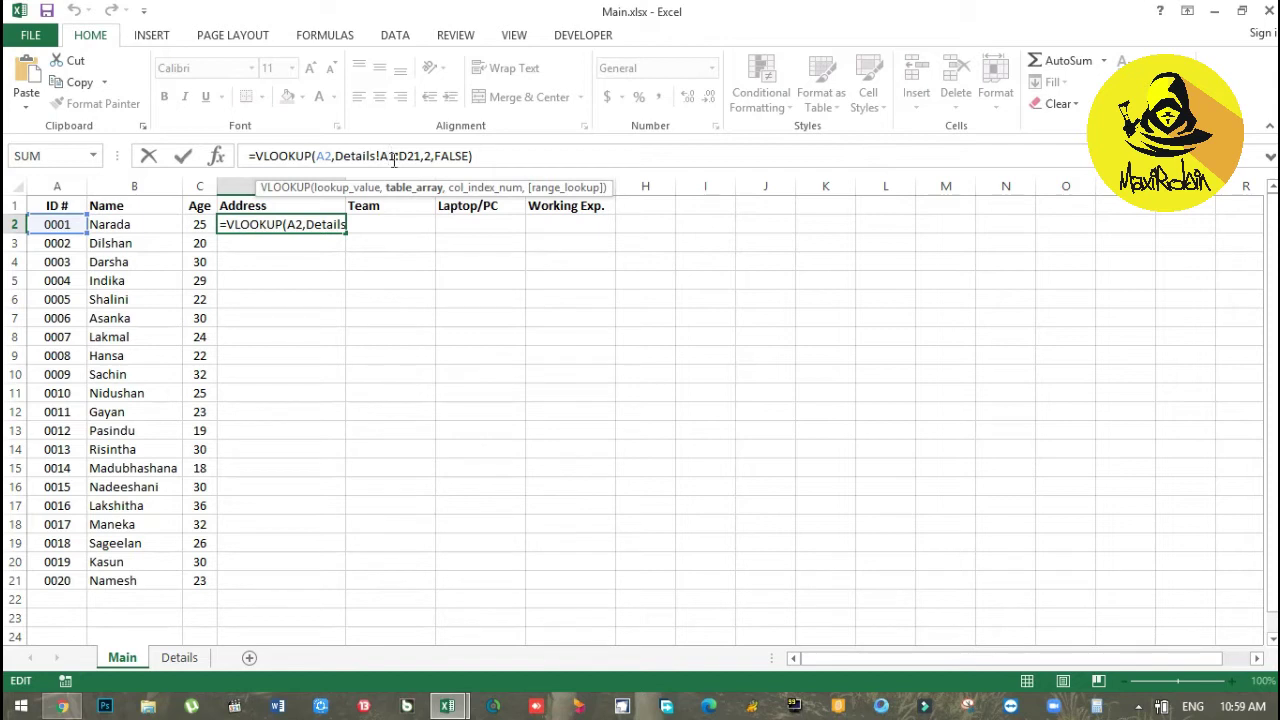
{"action": "key", "text": "F4"}
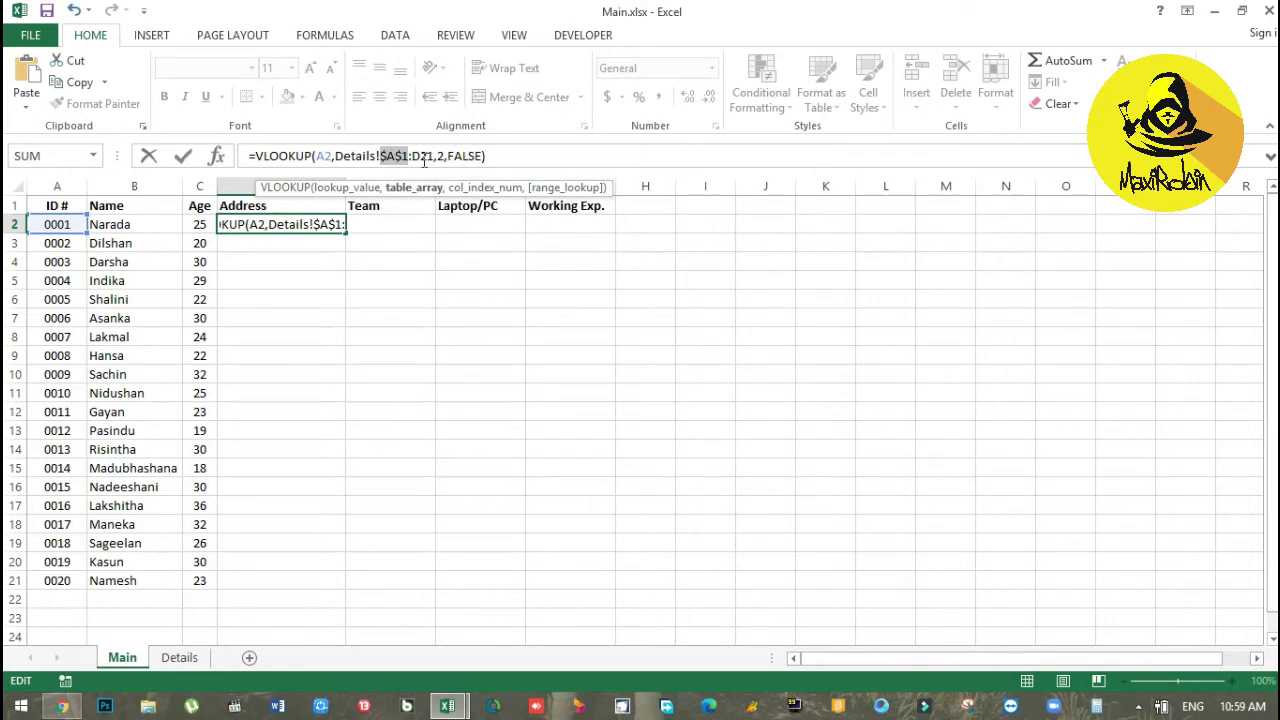
{"action": "left_click", "coordinate": [422, 156]}
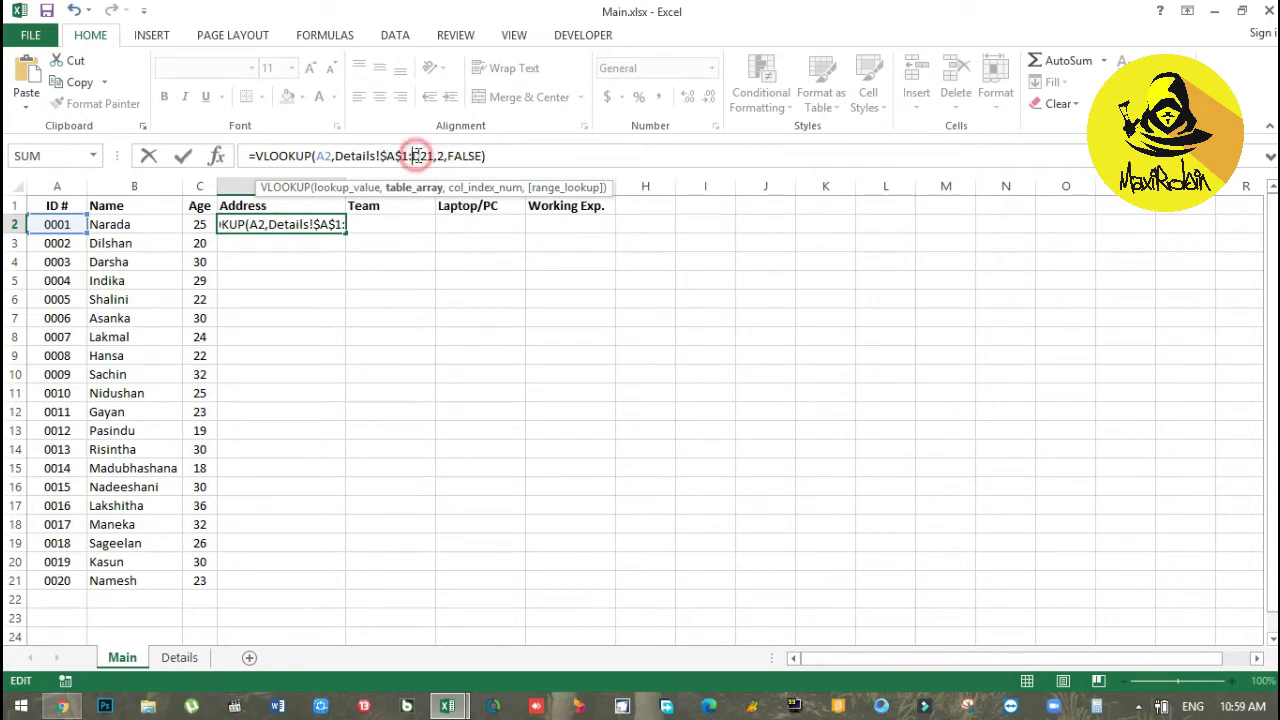
{"action": "left_click", "coordinate": [423, 156]}
{"action": "key", "text": "F4"}
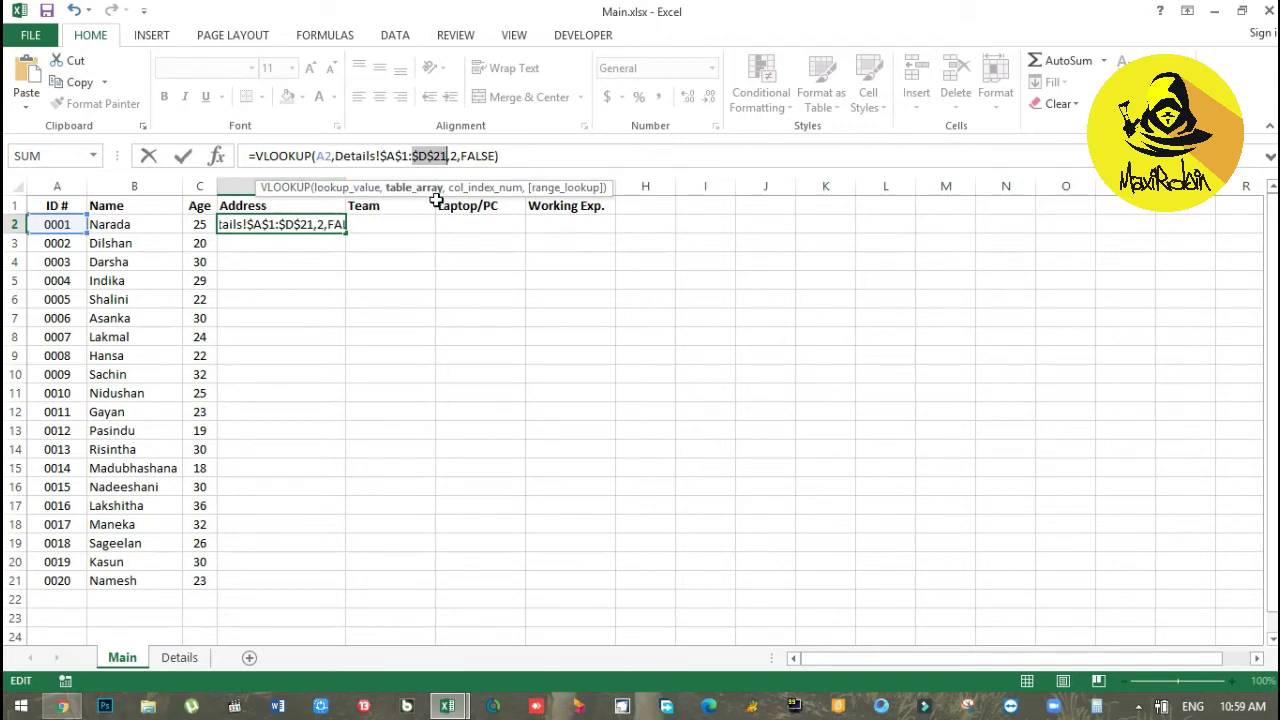
{"action": "key", "text": "Return"}
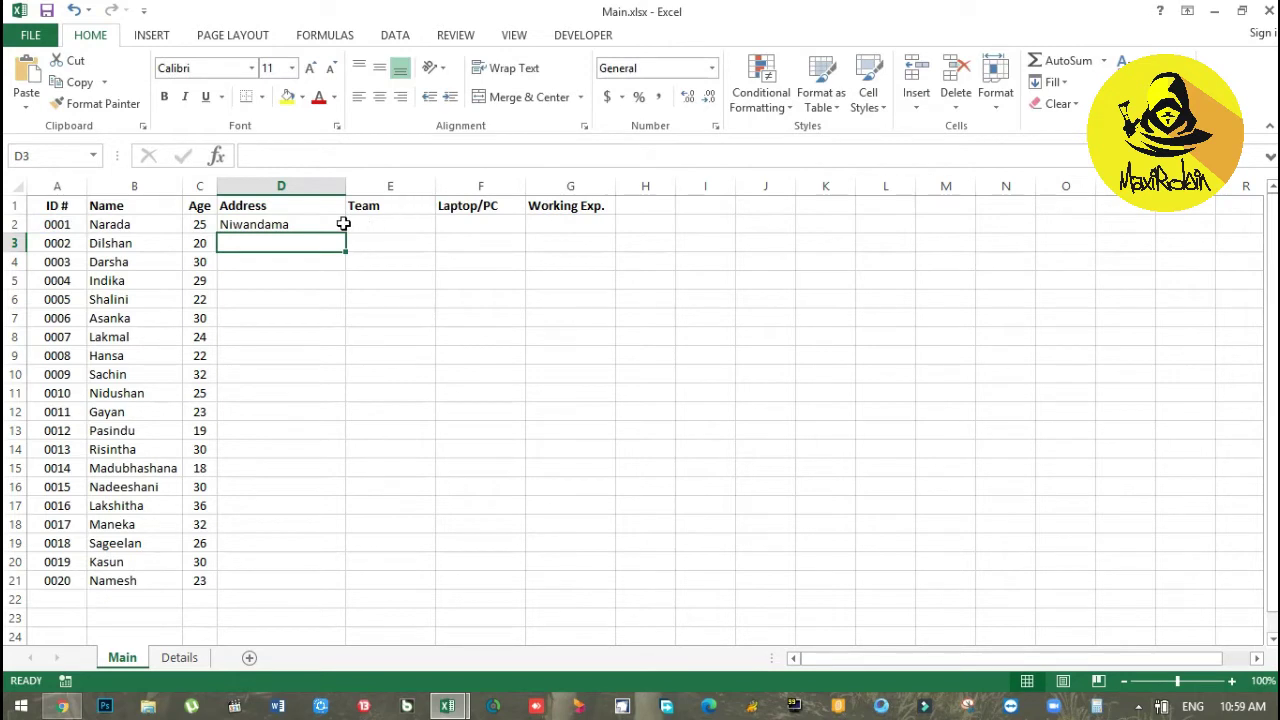
Step: Fill the address lookup down D2:D21, check the copy in D13, and highlight ID 0011's row
{"action": "left_click", "coordinate": [343, 224]}
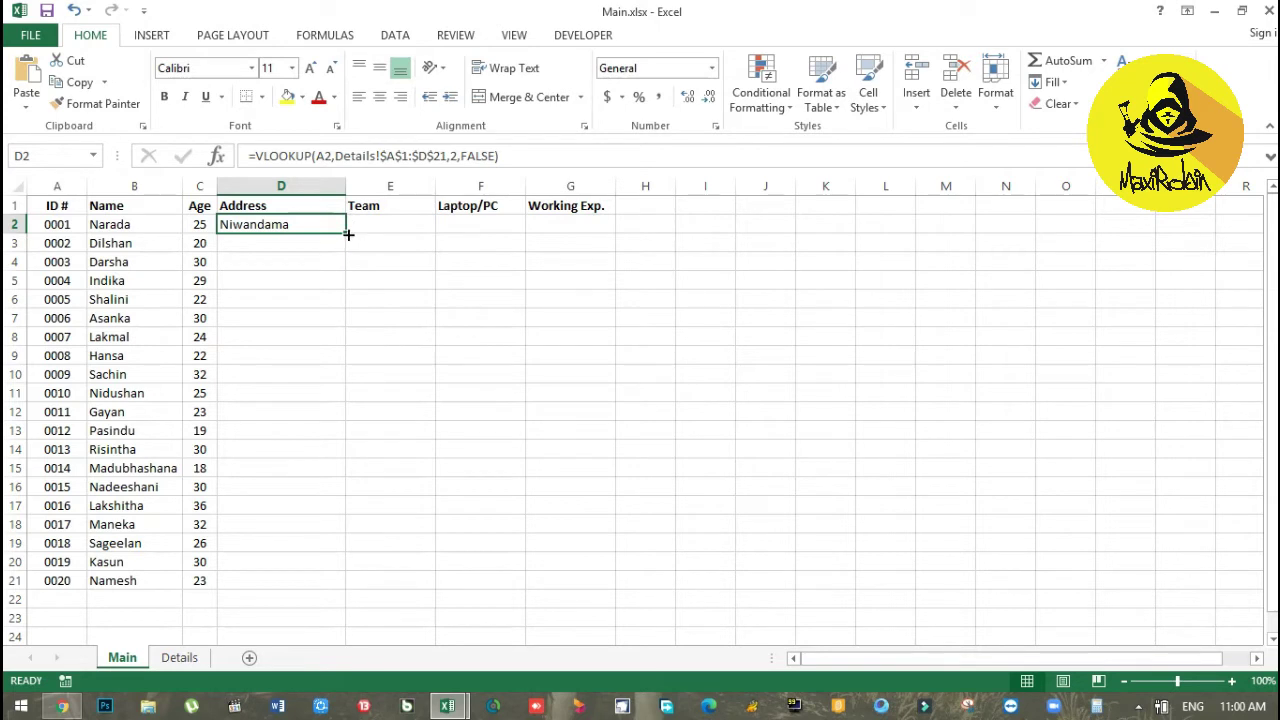
{"action": "left_click_drag", "start_coordinate": [346, 233], "coordinate": [343, 586]}
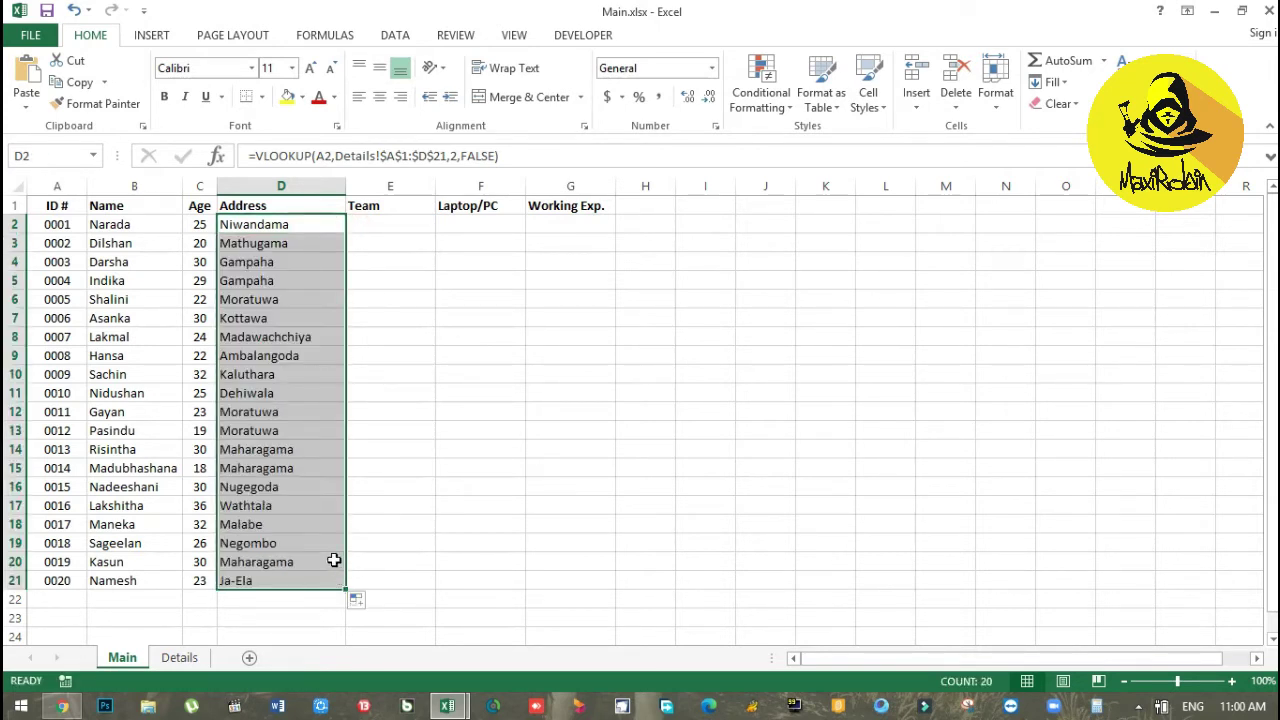
{"action": "left_click_drag", "start_coordinate": [286, 374], "coordinate": [286, 449]}
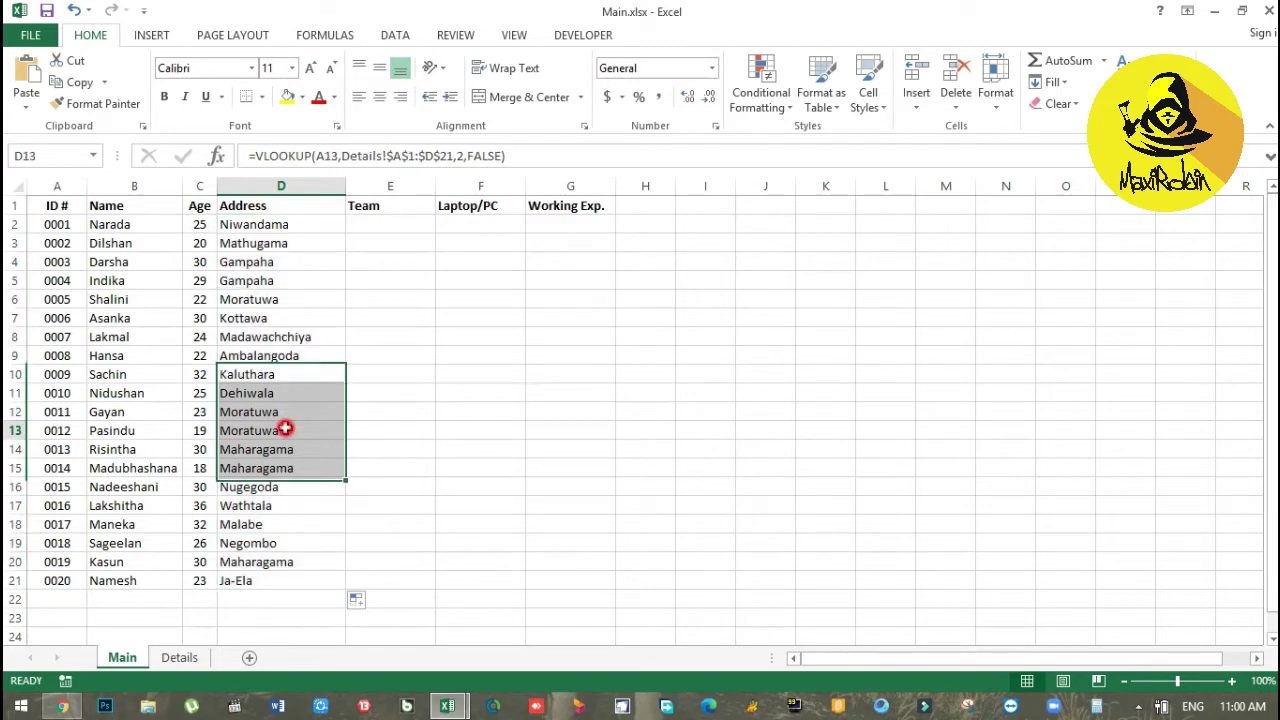
{"action": "left_click", "coordinate": [286, 430]}
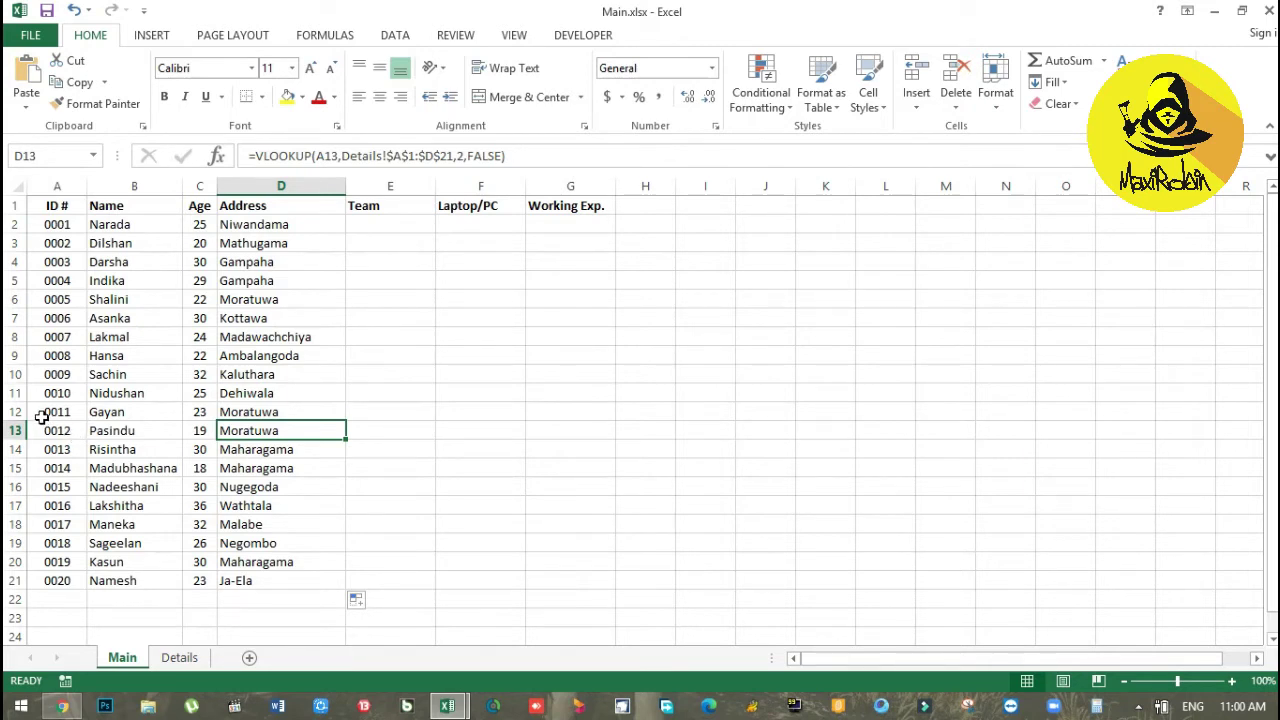
{"action": "left_click_drag", "start_coordinate": [46, 412], "coordinate": [258, 416]}
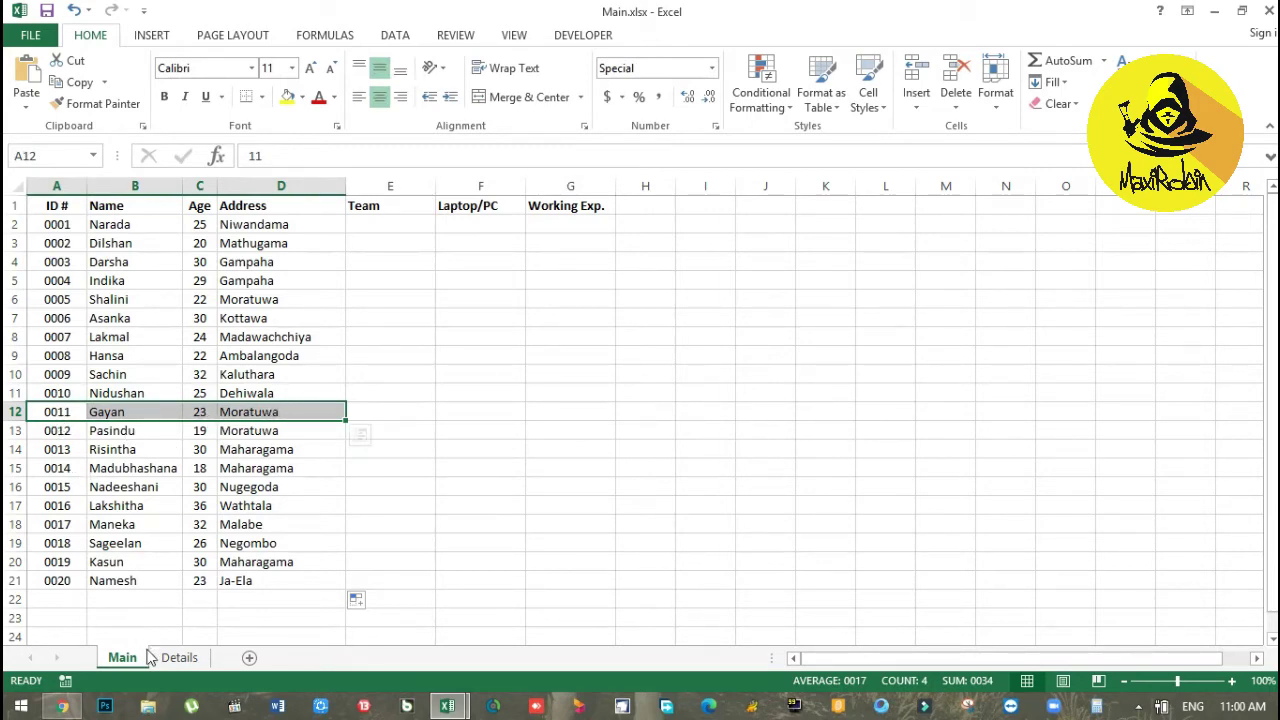
{"action": "left_click", "coordinate": [178, 657]}
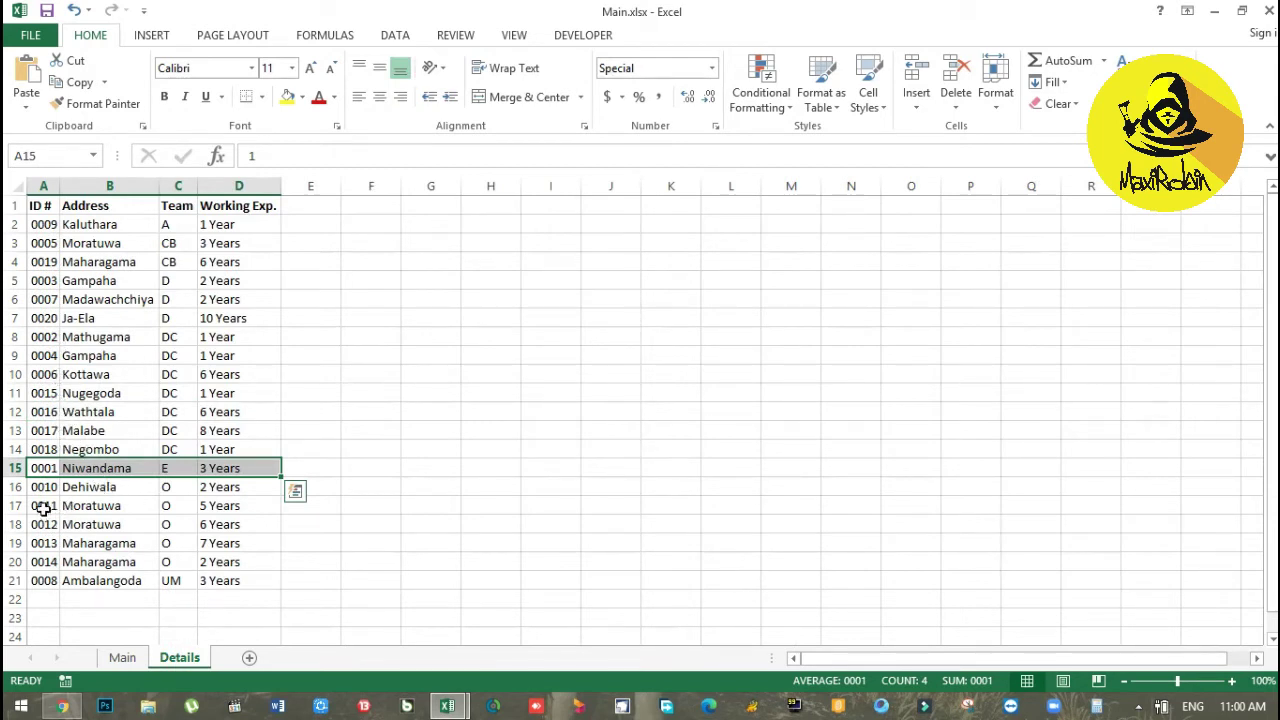
{"action": "left_click_drag", "start_coordinate": [215, 505], "coordinate": [35, 508]}
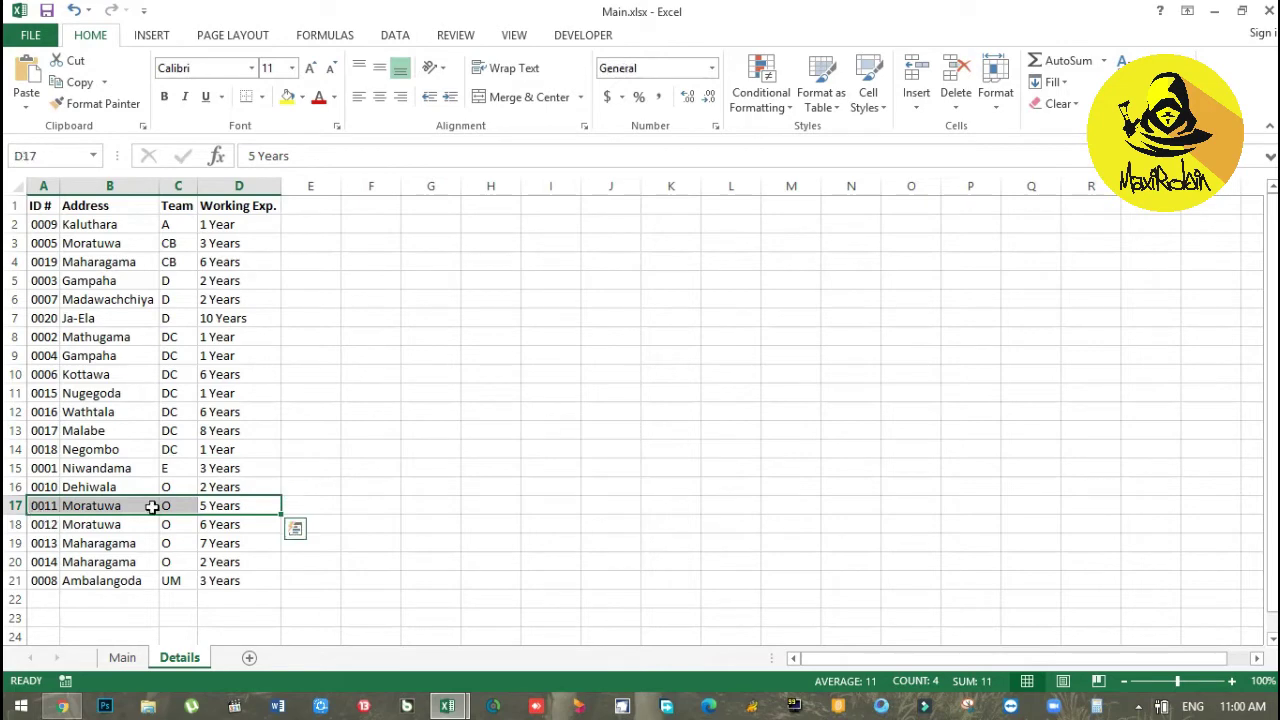
{"action": "left_click", "coordinate": [122, 657]}
{"action": "left_click", "coordinate": [258, 228]}
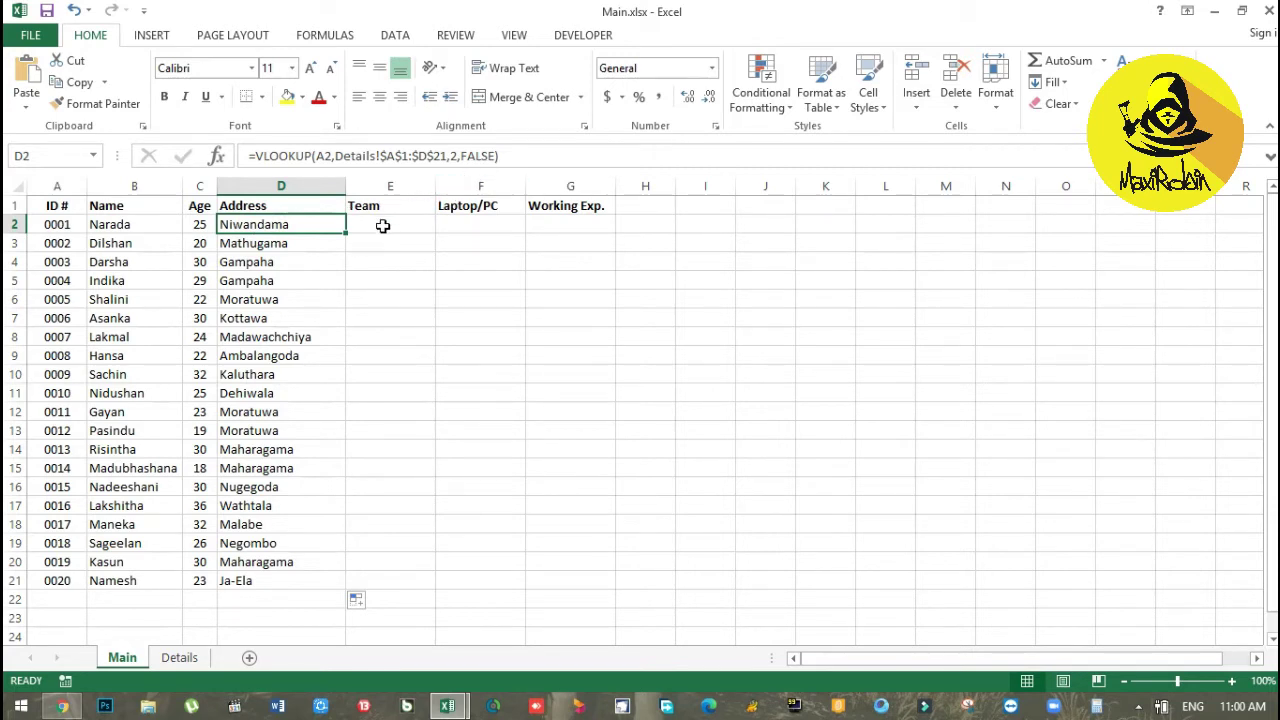
Step: Review the D2 formula, then copy it right into E2, where it shows #N/A
{"action": "left_click", "coordinate": [177, 657]}
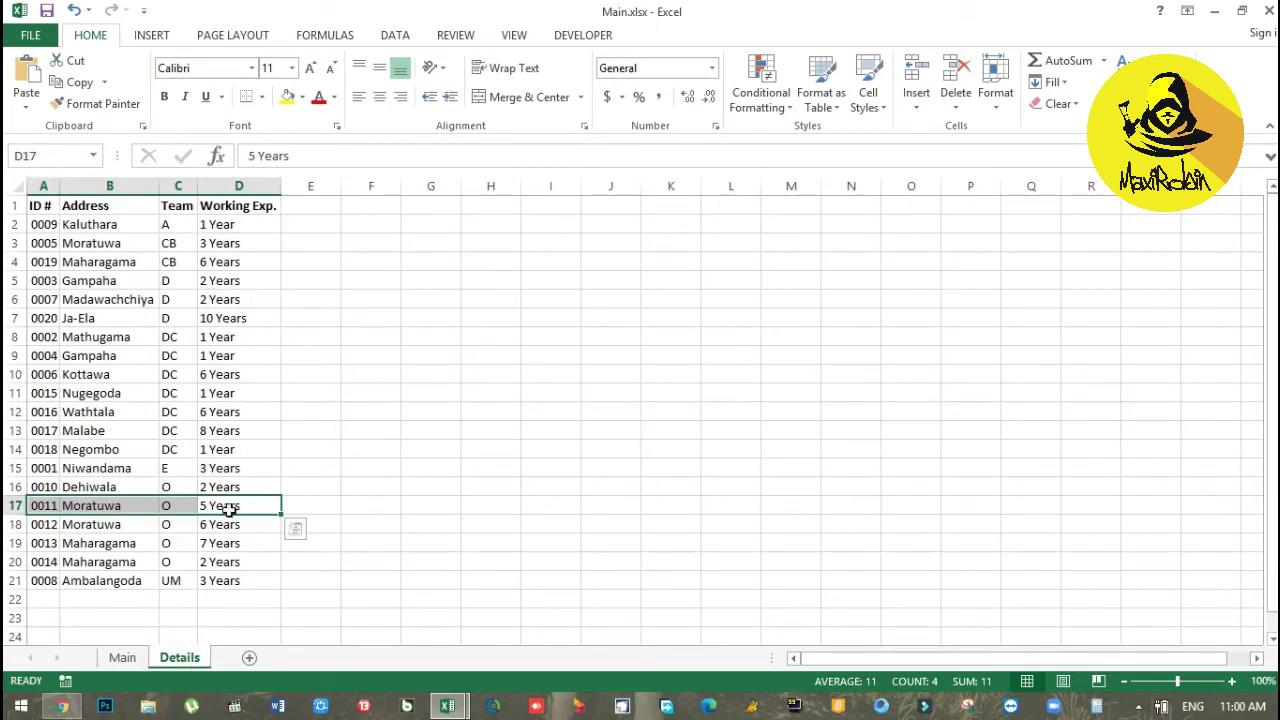
{"action": "left_click", "coordinate": [124, 657]}
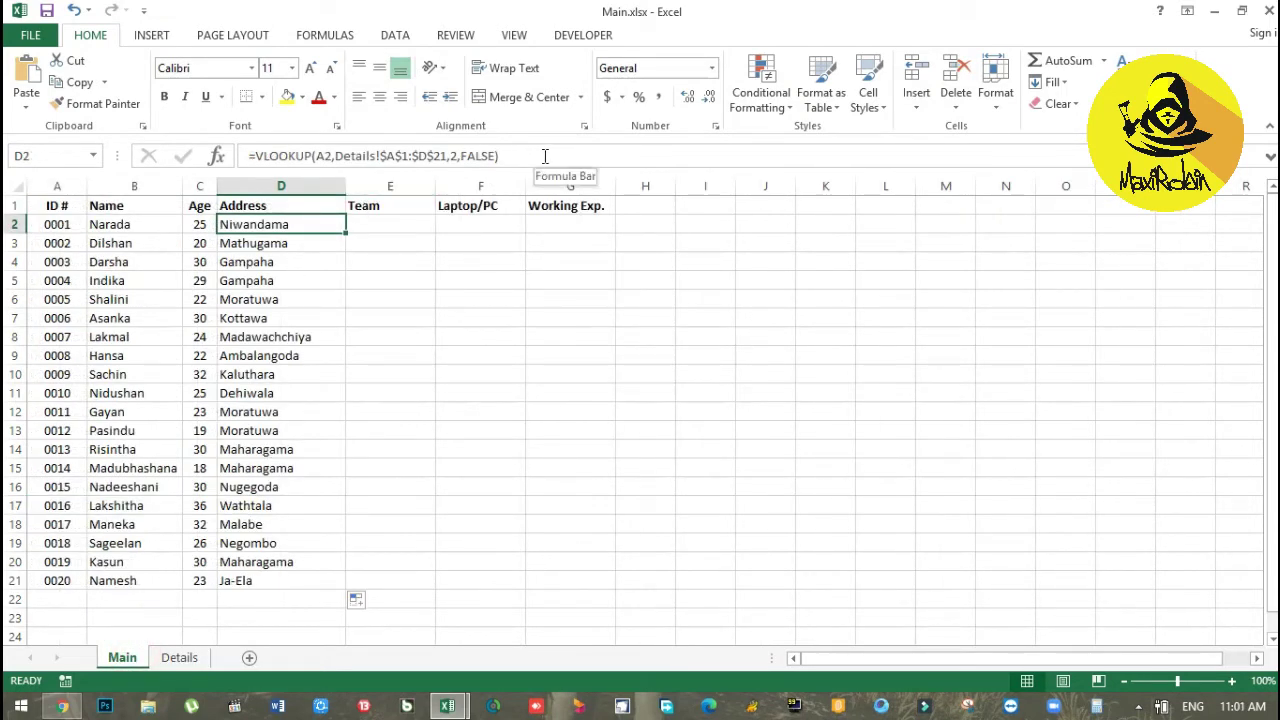
{"action": "left_click_drag", "start_coordinate": [545, 156], "coordinate": [233, 163]}
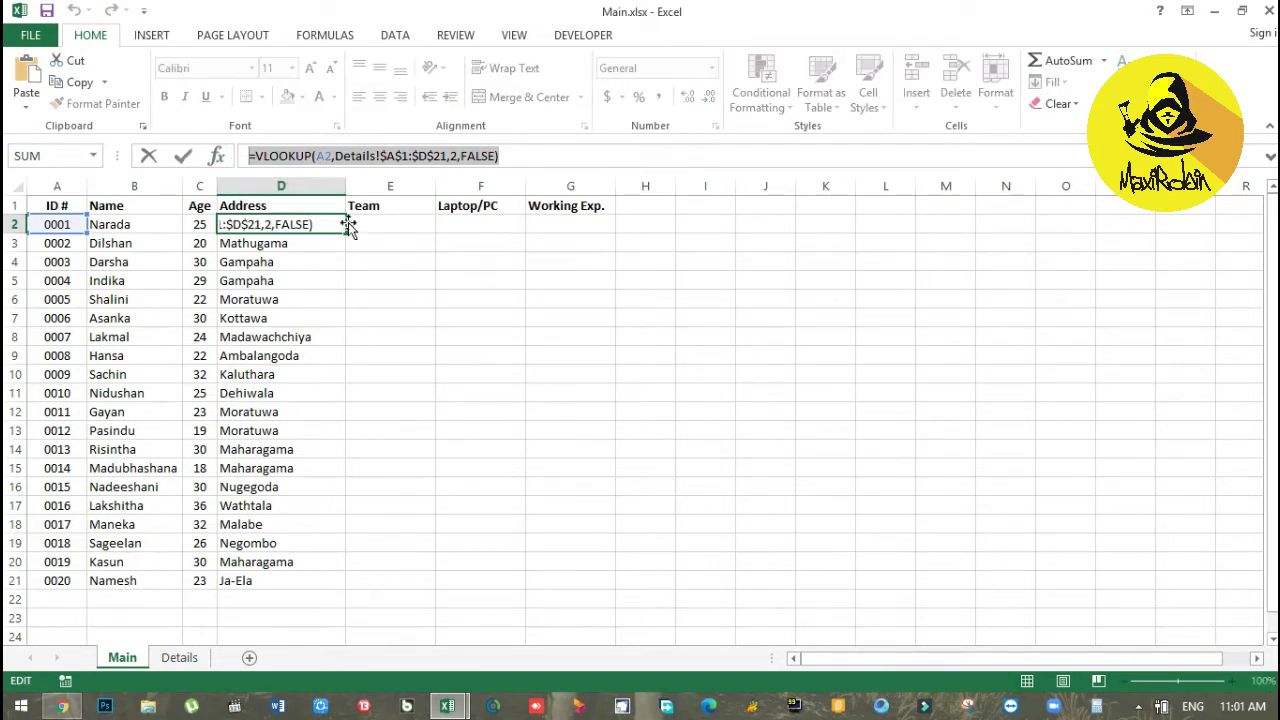
{"action": "key", "text": "Escape"}
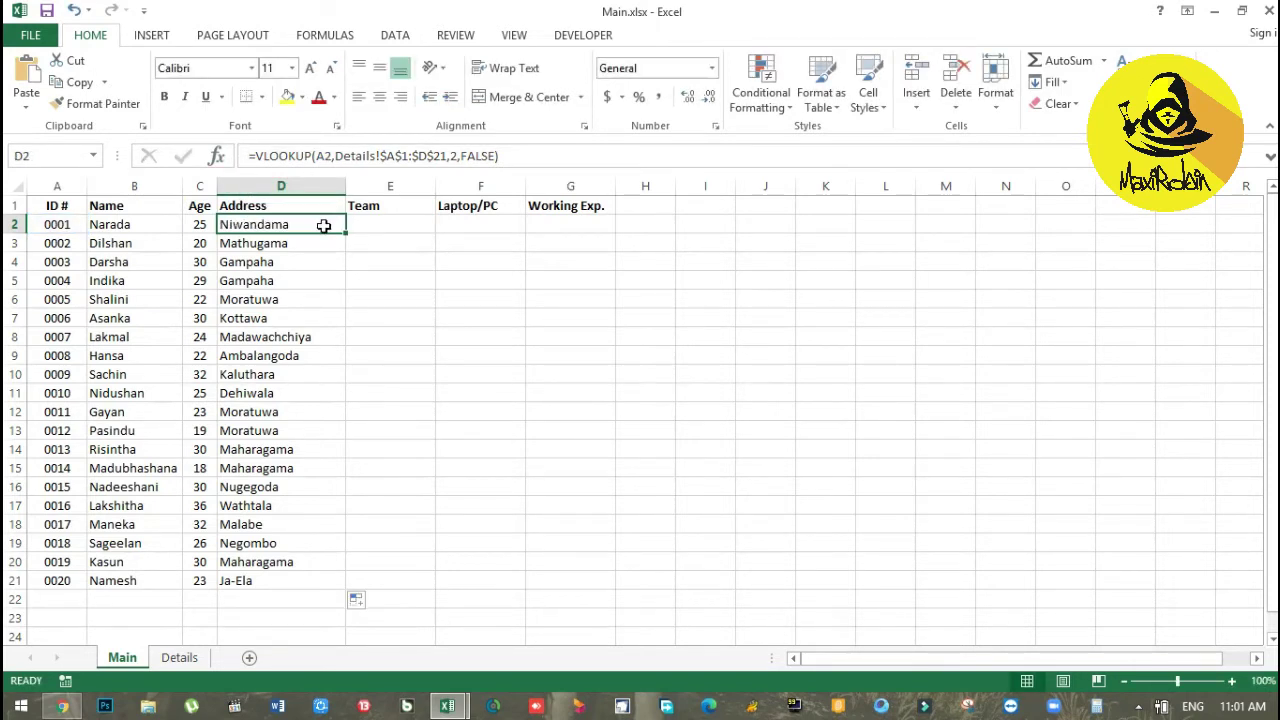
{"action": "left_click_drag", "start_coordinate": [347, 236], "coordinate": [426, 224]}
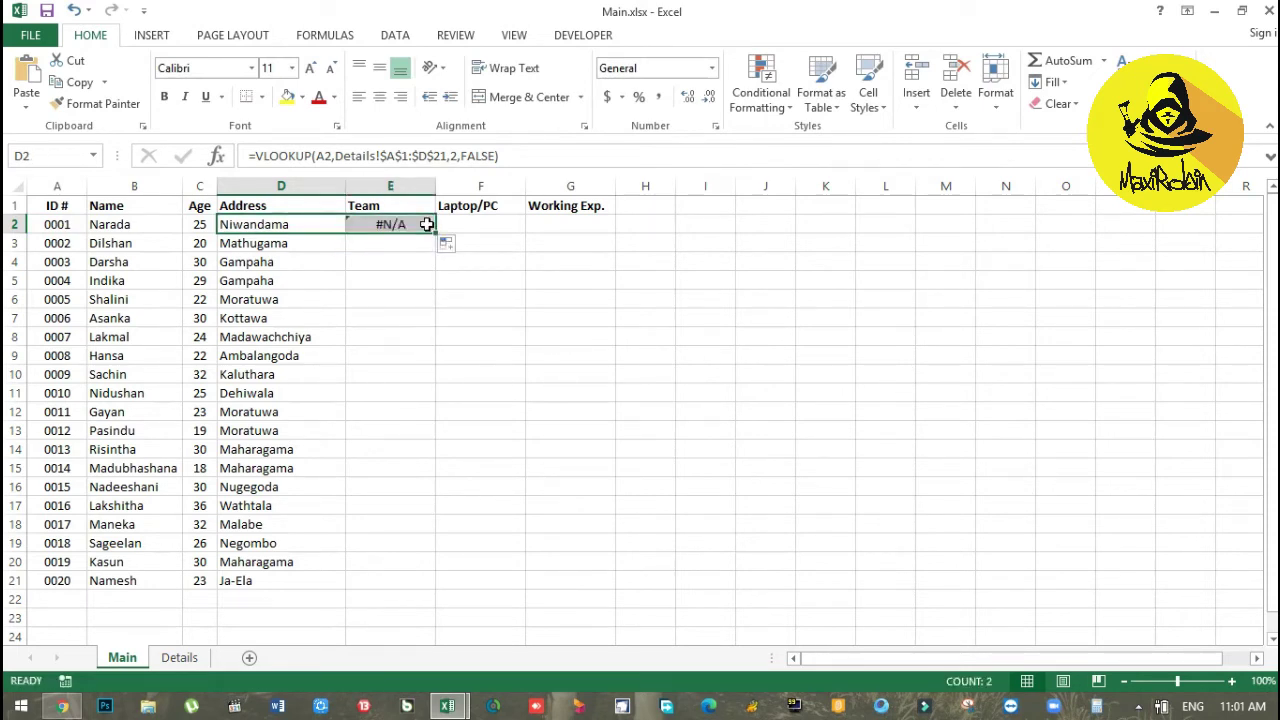
Step: Change E2's lookup value from B2 to the ID cell A2
{"action": "left_click", "coordinate": [426, 224]}
{"action": "double_click", "coordinate": [428, 224]}
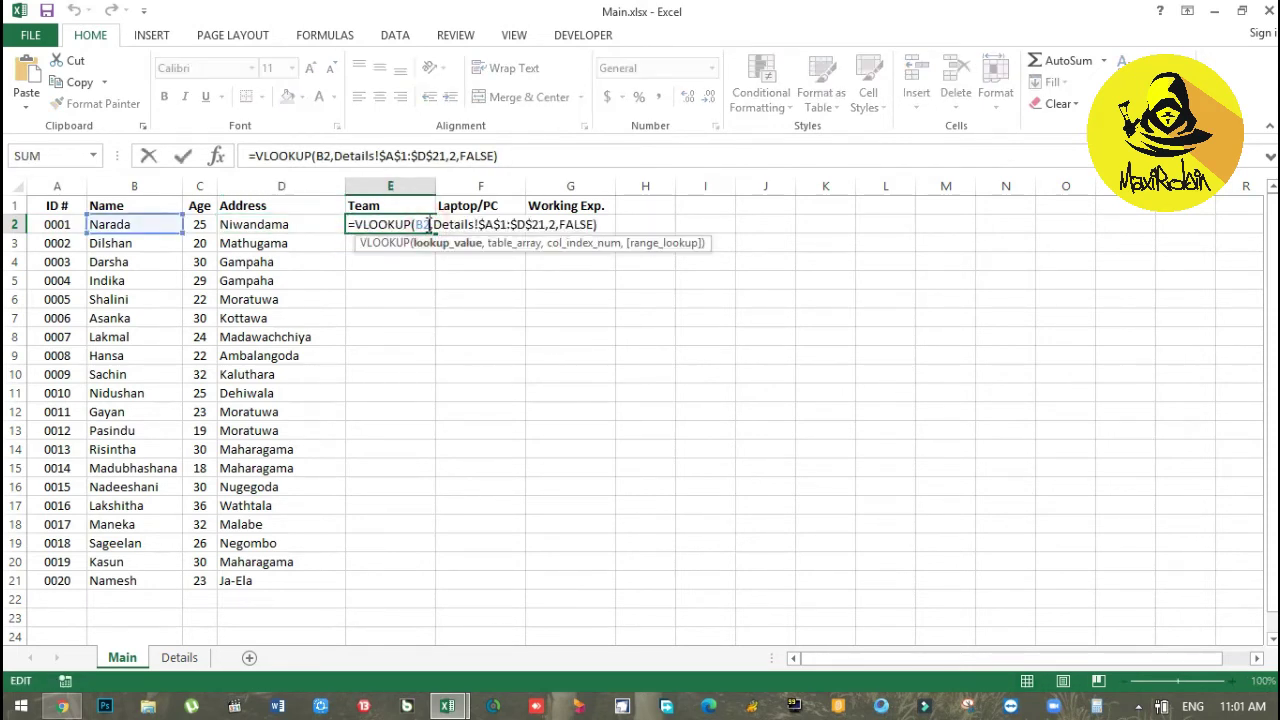
{"action": "key", "text": "Escape"}
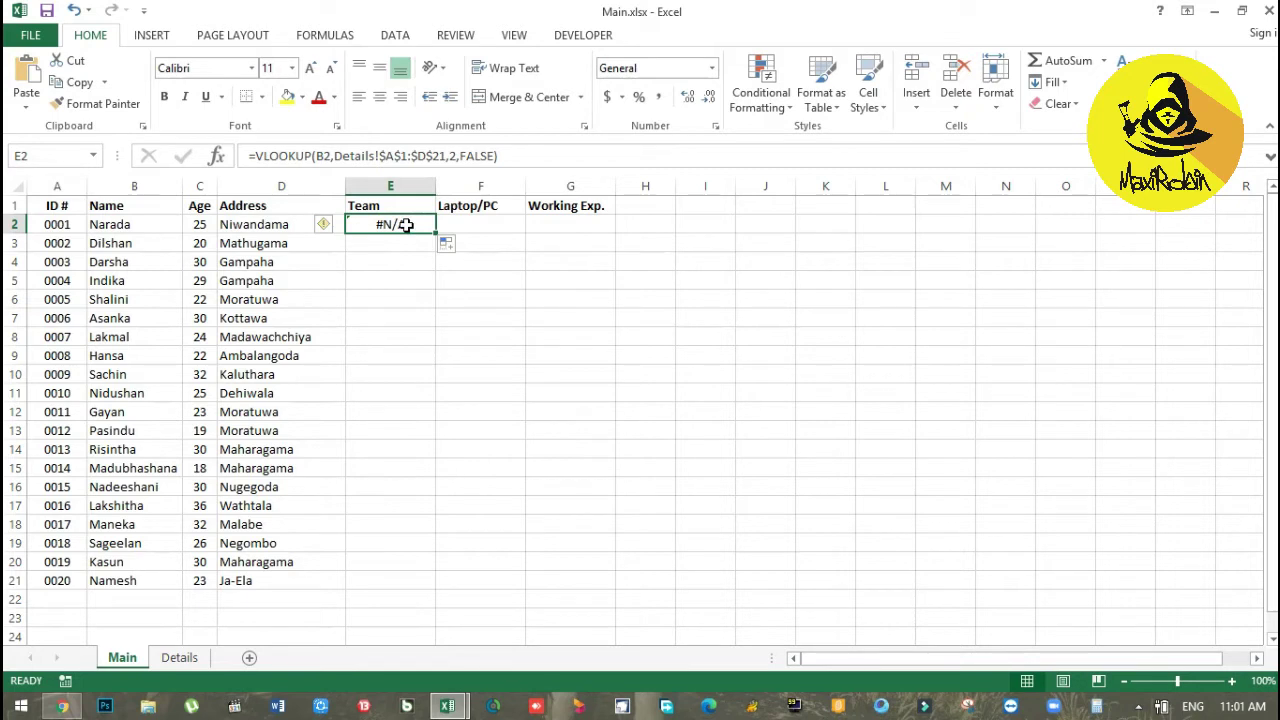
{"action": "double_click", "coordinate": [410, 225]}
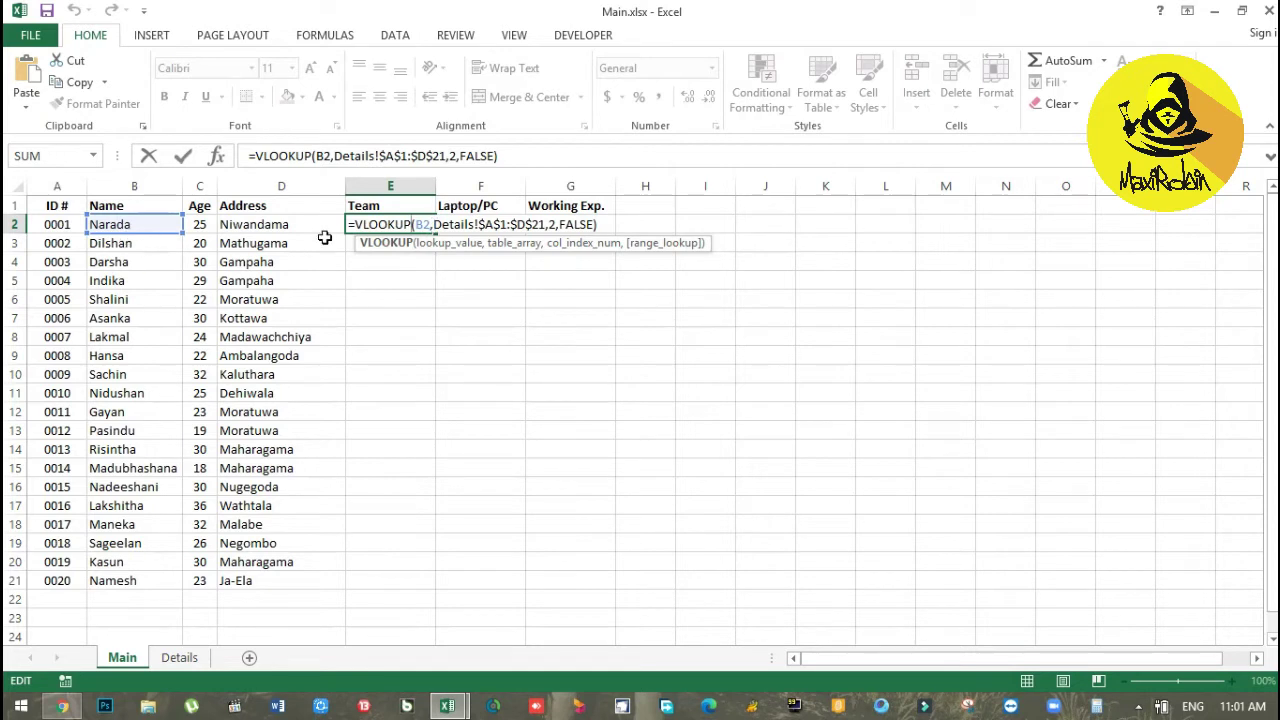
{"action": "double_click", "coordinate": [425, 224]}
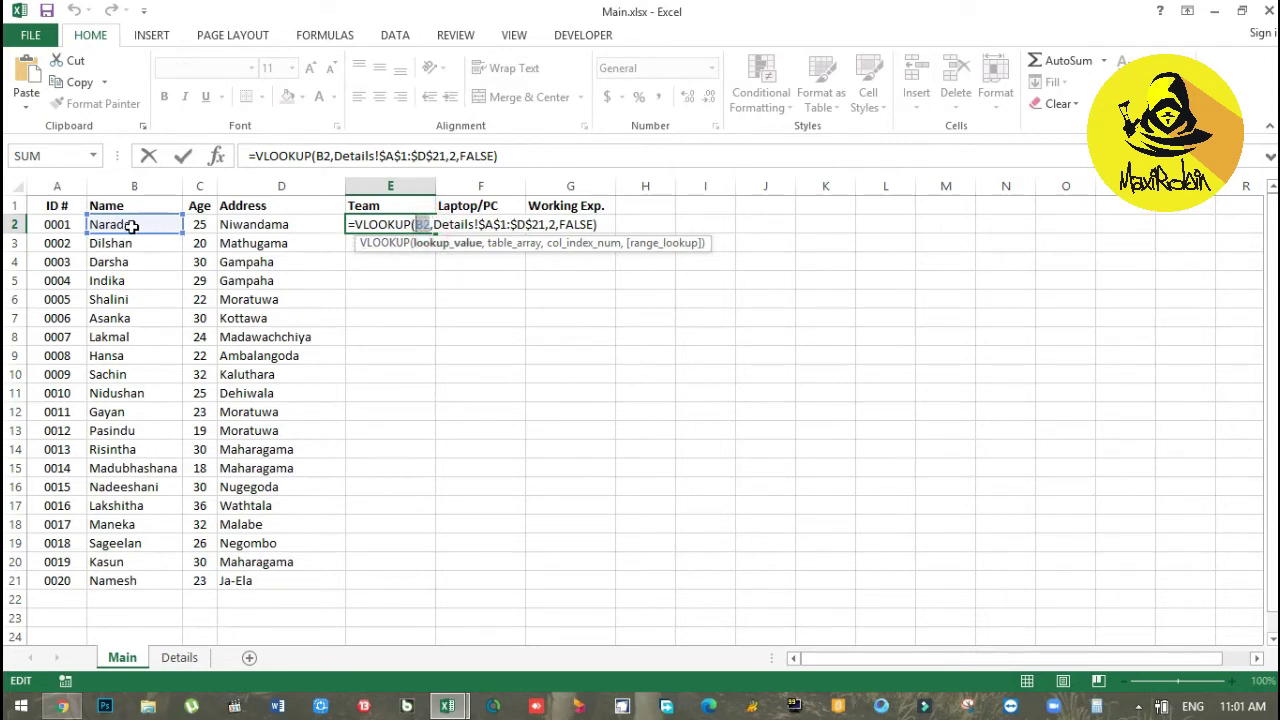
{"action": "left_click", "coordinate": [52, 224]}
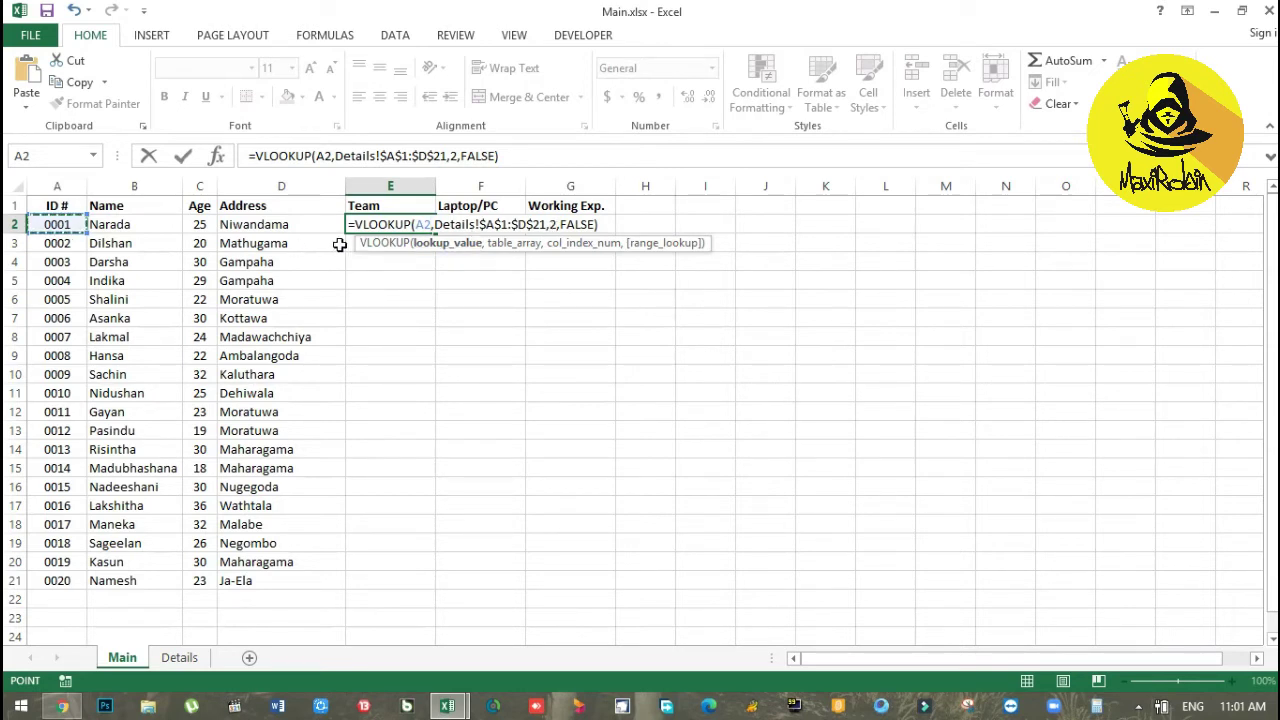
{"action": "key", "text": "Return"}
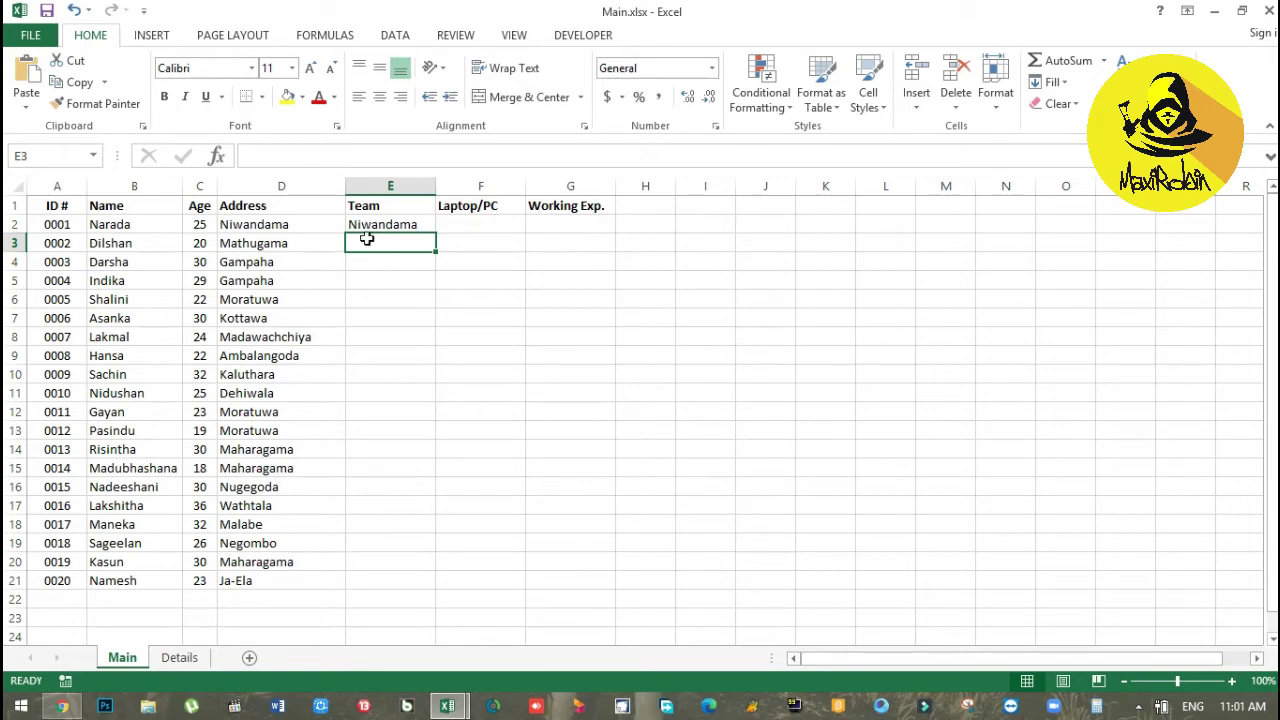
Step: Change E2's column index from 2 to 3 so it returns team E
{"action": "left_click", "coordinate": [180, 657]}
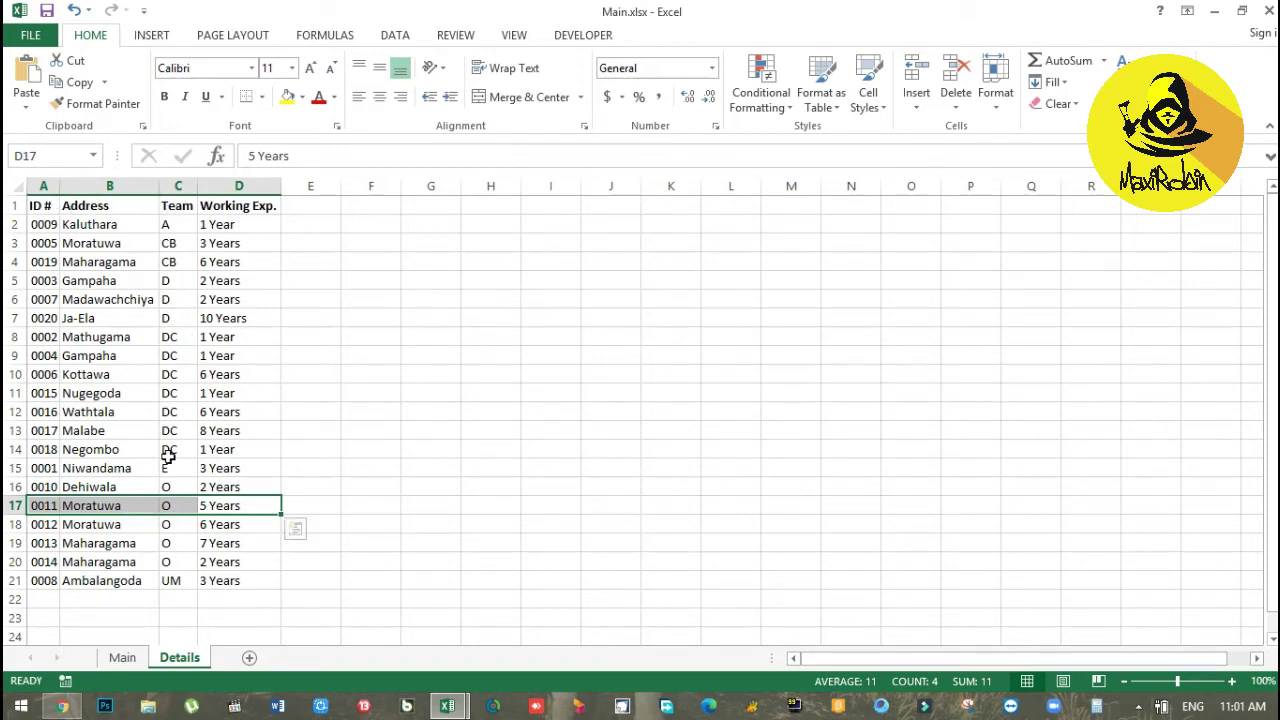
{"action": "left_click", "coordinate": [122, 657]}
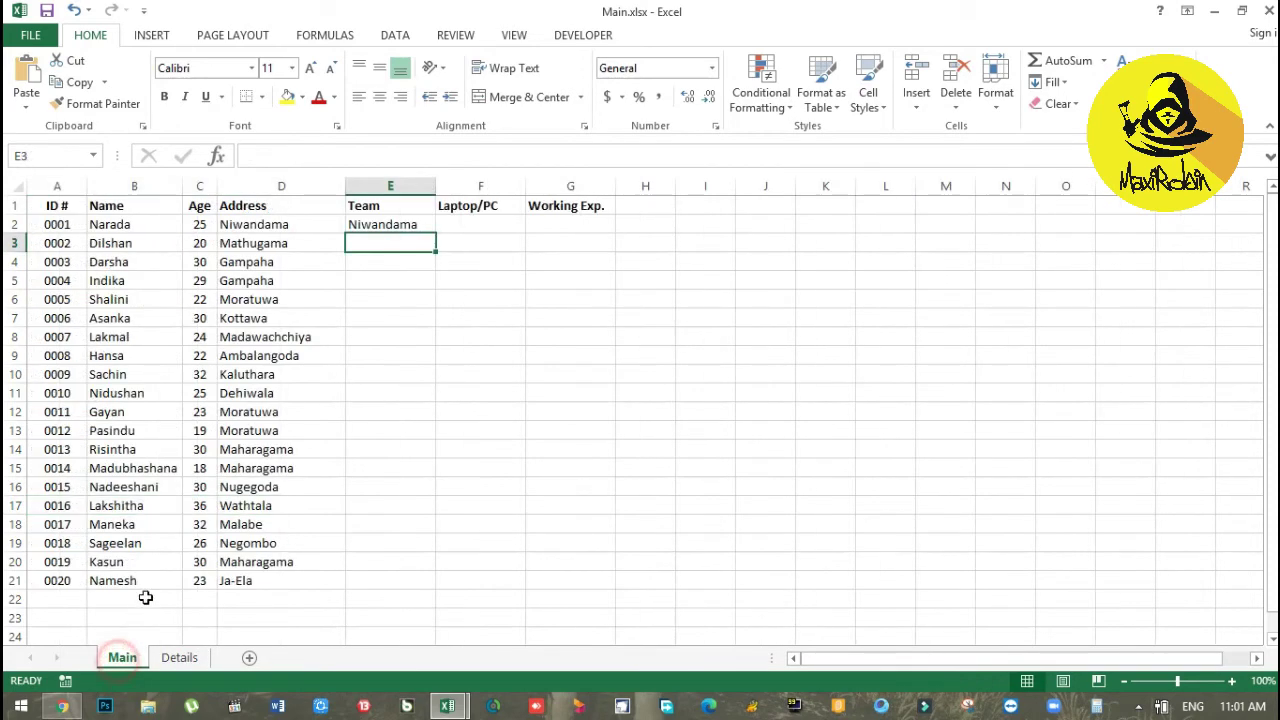
{"action": "left_click", "coordinate": [390, 224]}
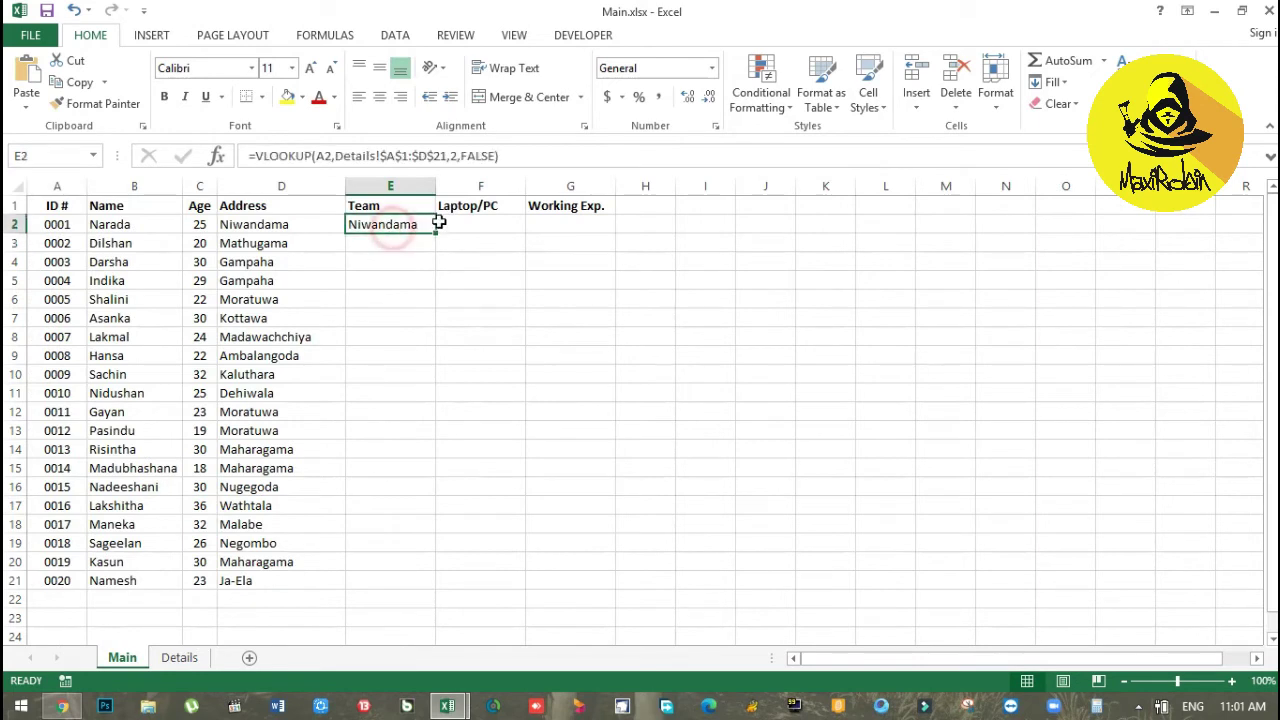
{"action": "left_click", "coordinate": [453, 156]}
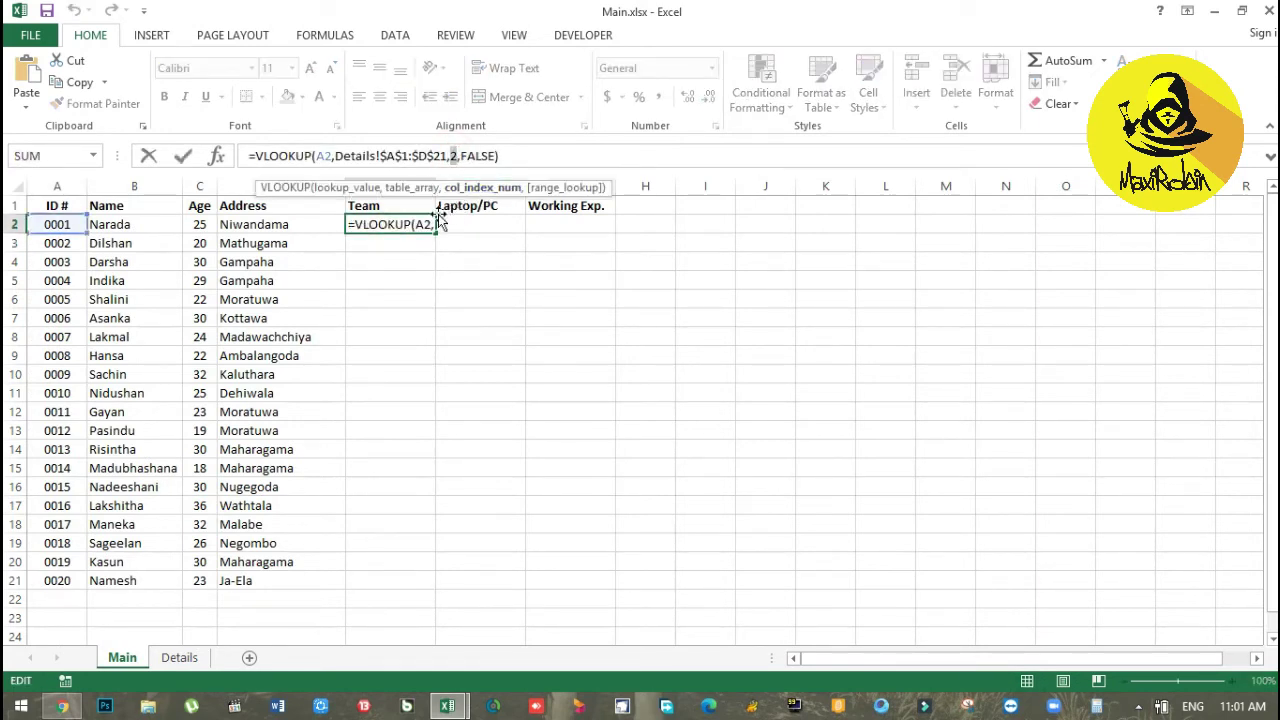
{"action": "key", "text": "BackSpace"}
{"action": "type", "text": "3"}
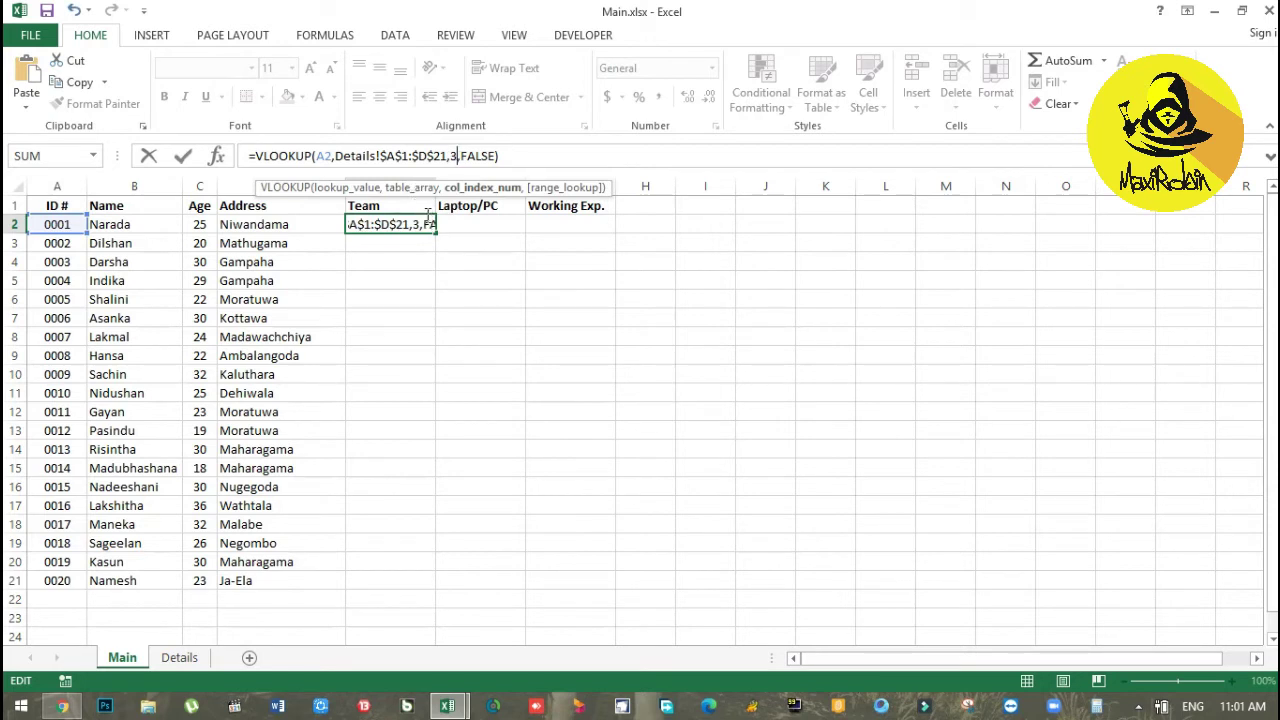
{"action": "key", "text": "Return"}
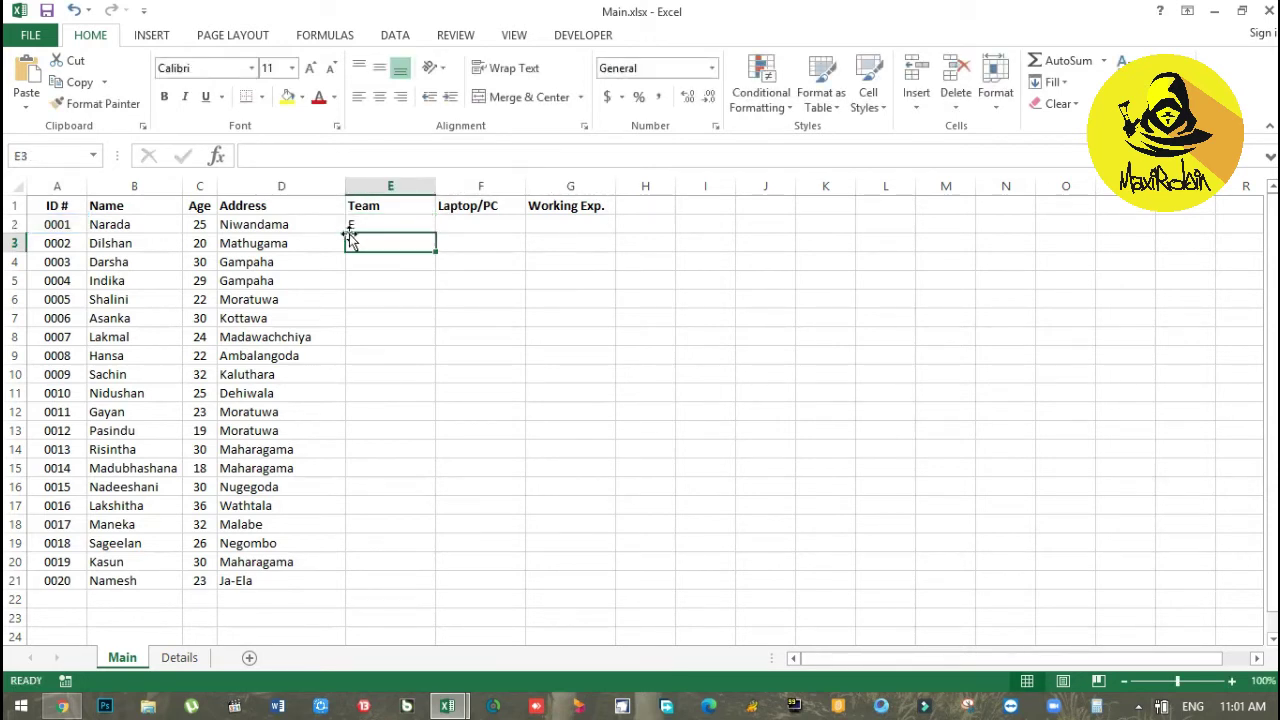
{"action": "left_click", "coordinate": [380, 227]}
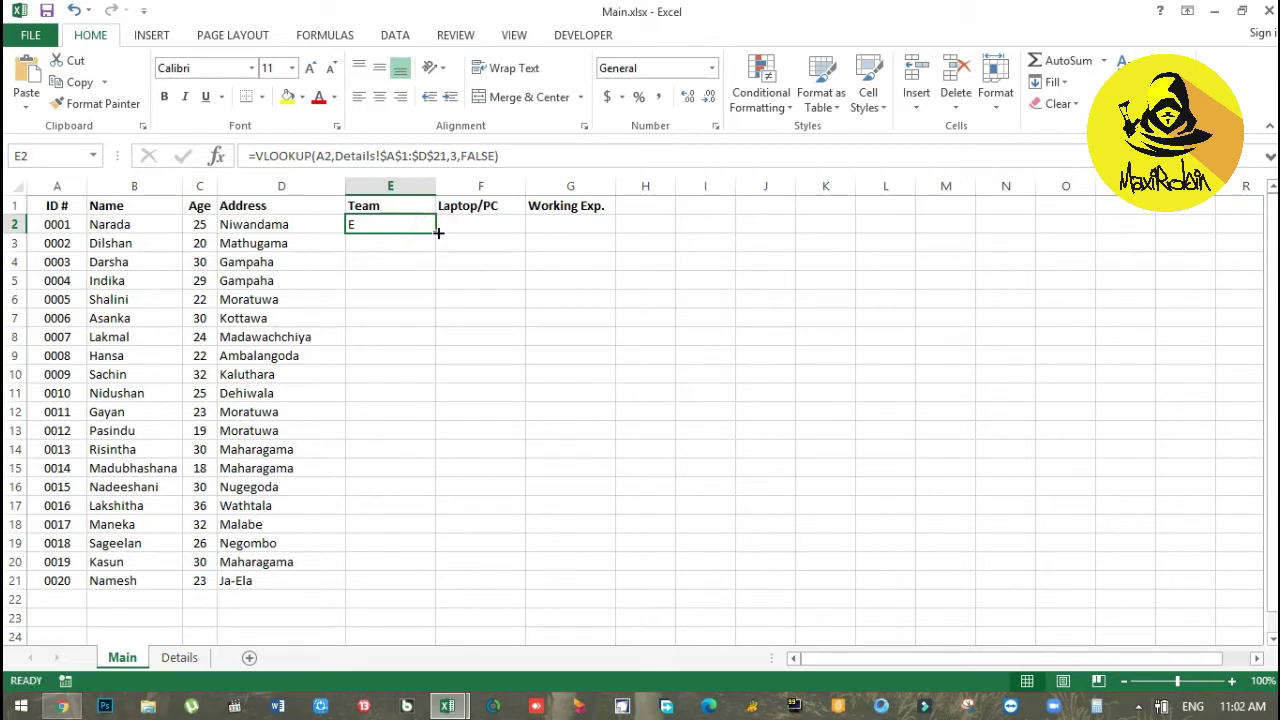
{"action": "double_click", "coordinate": [435, 236]}
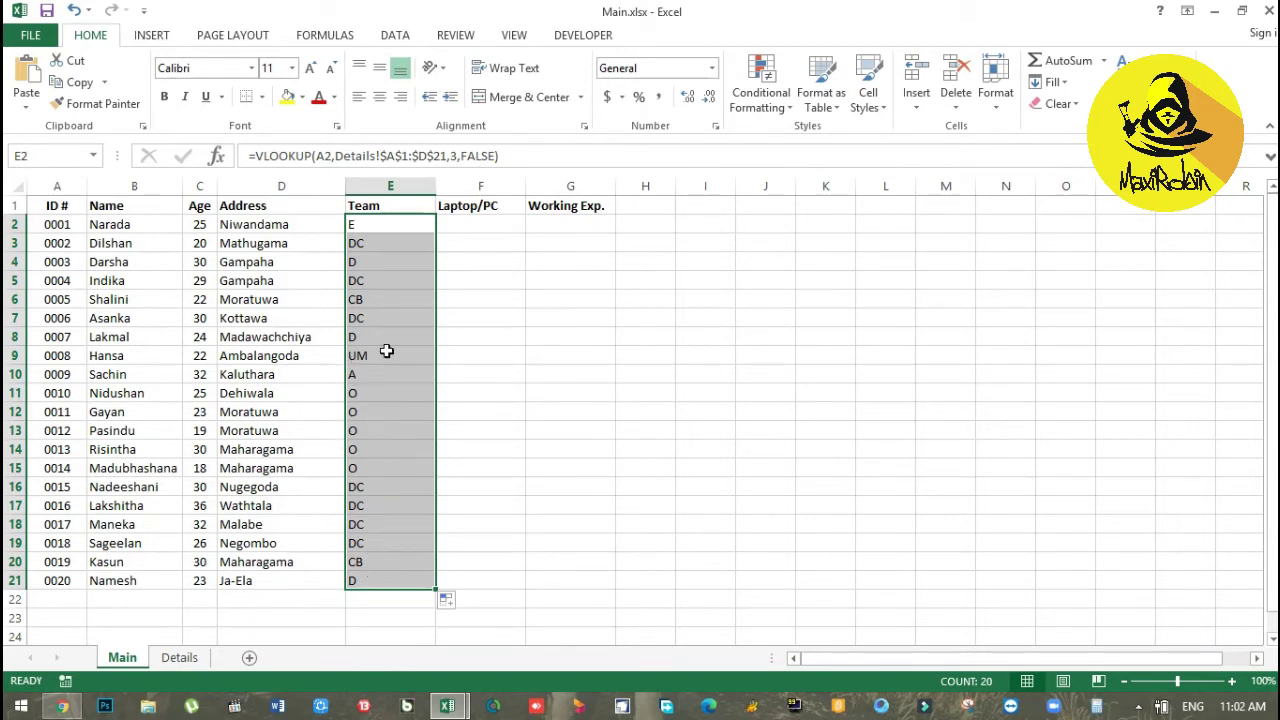
{"action": "left_click_drag", "start_coordinate": [388, 352], "coordinate": [36, 356]}
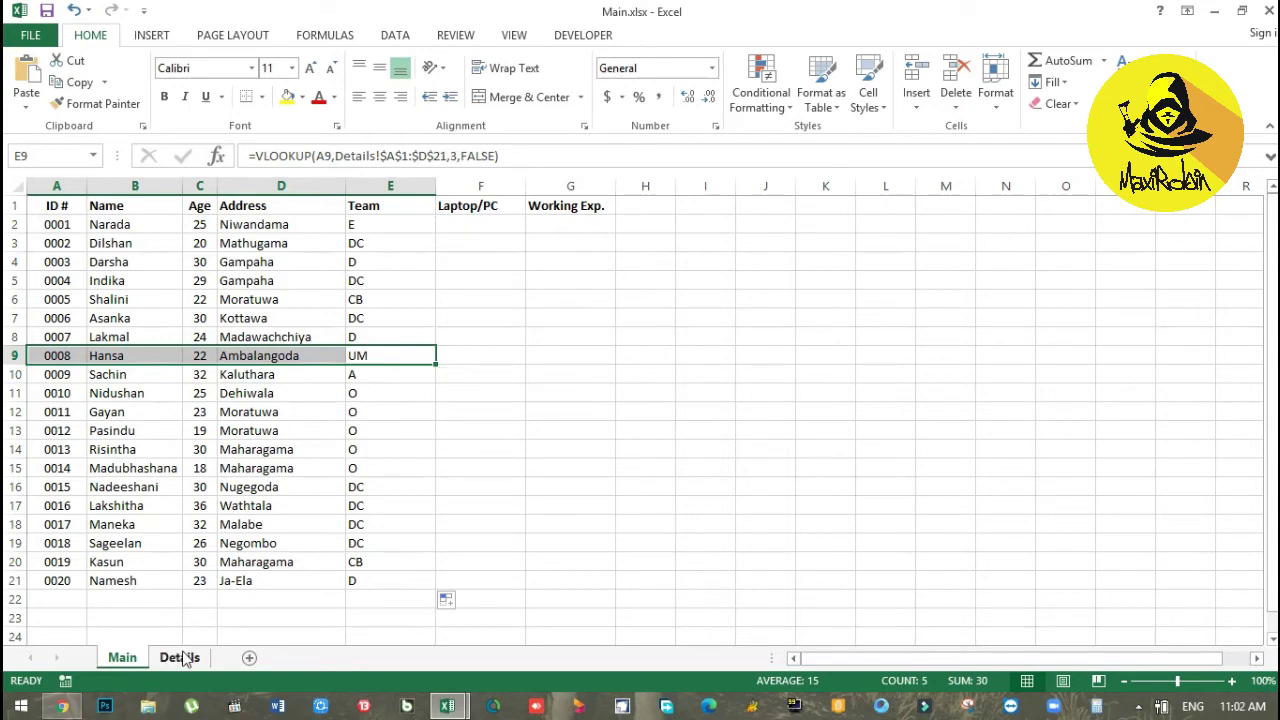
{"action": "left_click", "coordinate": [179, 657]}
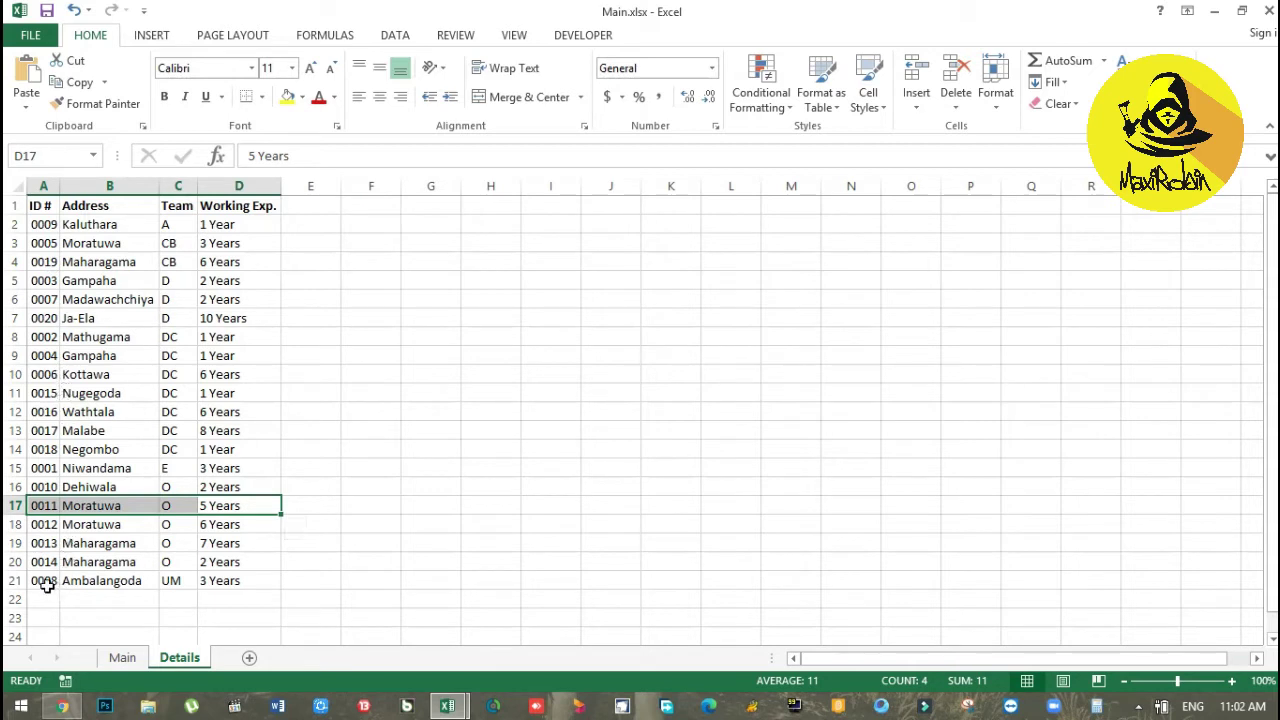
{"action": "left_click_drag", "start_coordinate": [47, 586], "coordinate": [245, 583]}
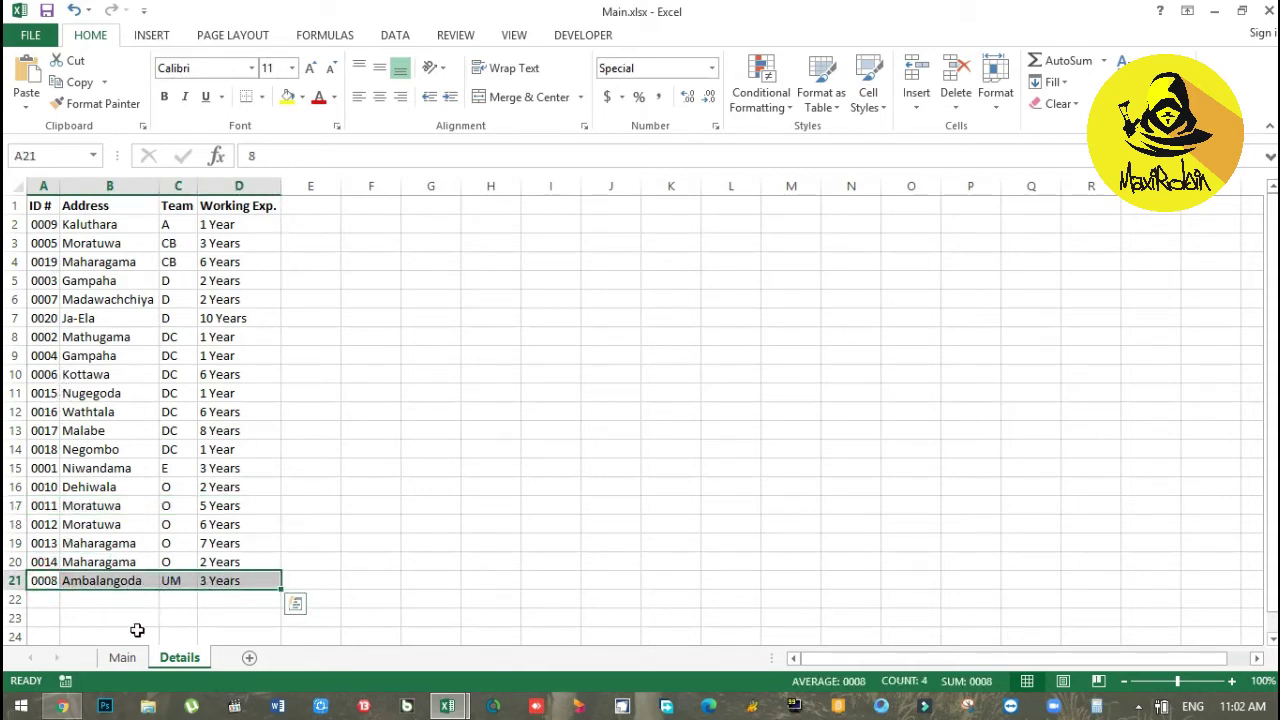
{"action": "left_click", "coordinate": [131, 662]}
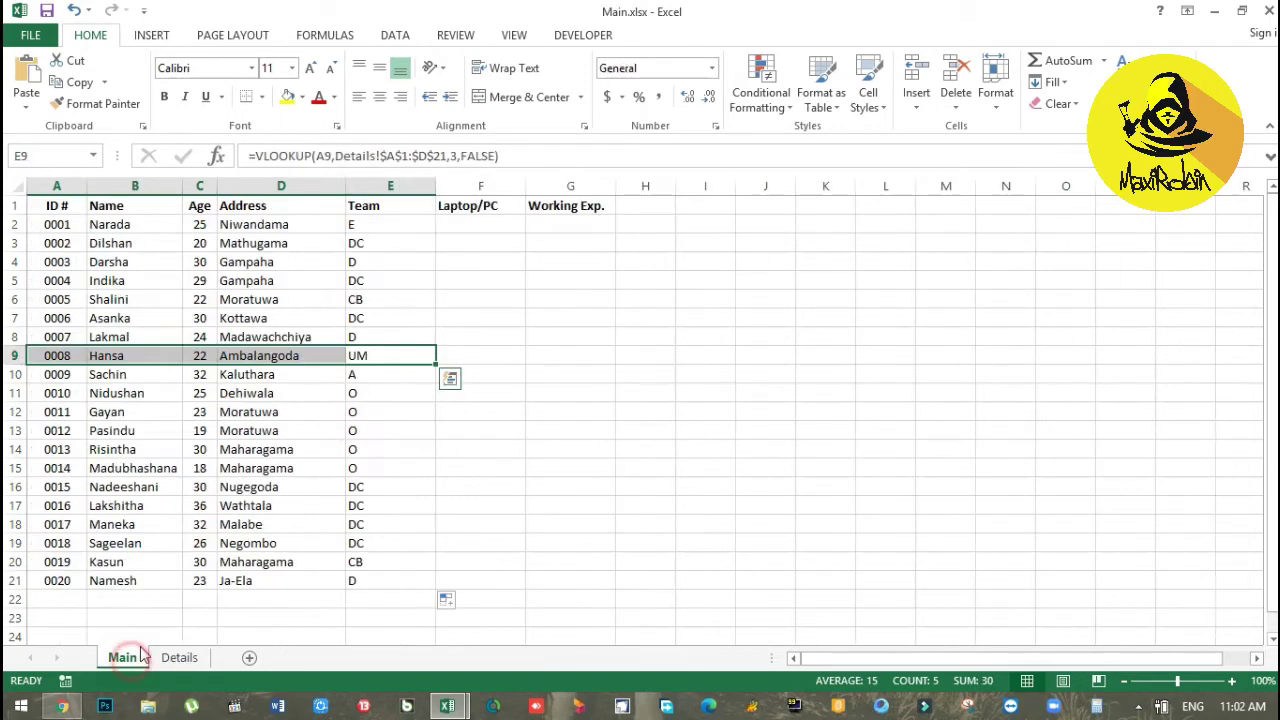
{"action": "left_click", "coordinate": [280, 413]}
{"action": "left_click", "coordinate": [378, 226]}
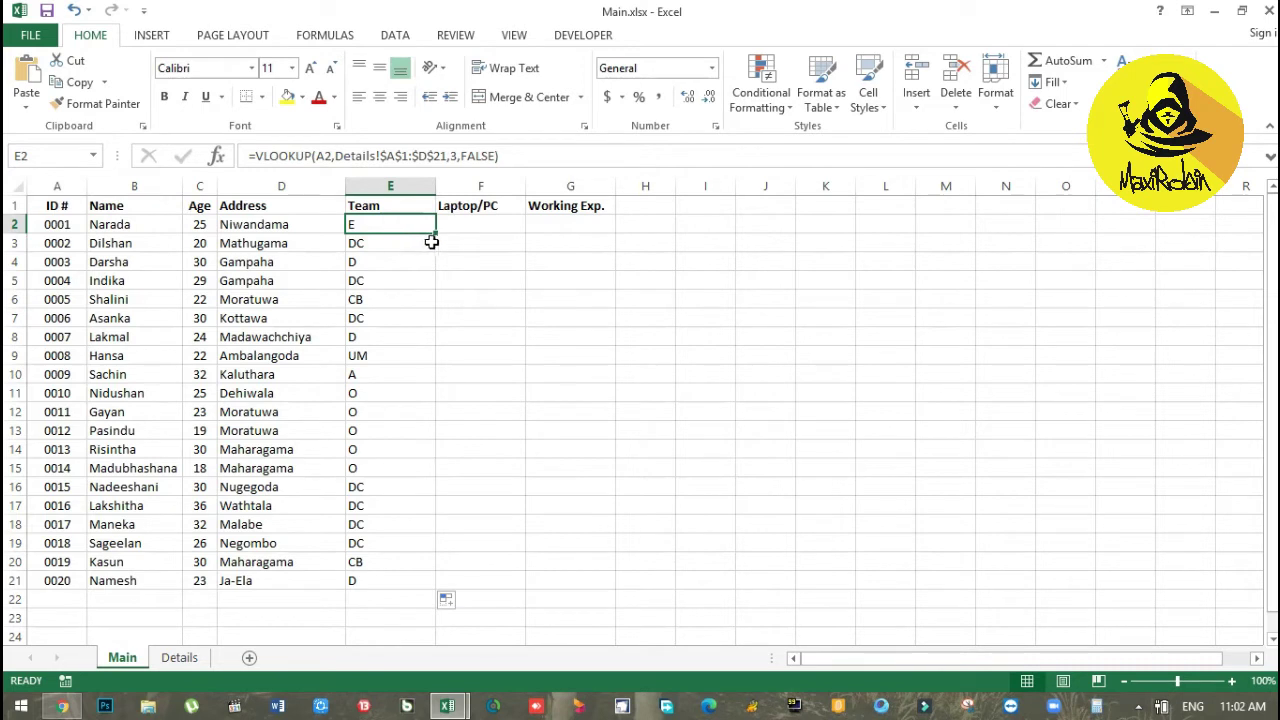
Step: Fill the column-4 Working Exp. lookup from G2 down to G21, then select F2
{"action": "left_click", "coordinate": [561, 224]}
{"action": "type", "text": "=VLOOKUP(A2,Details!$A$1:$D$21,4,FALSE)"}
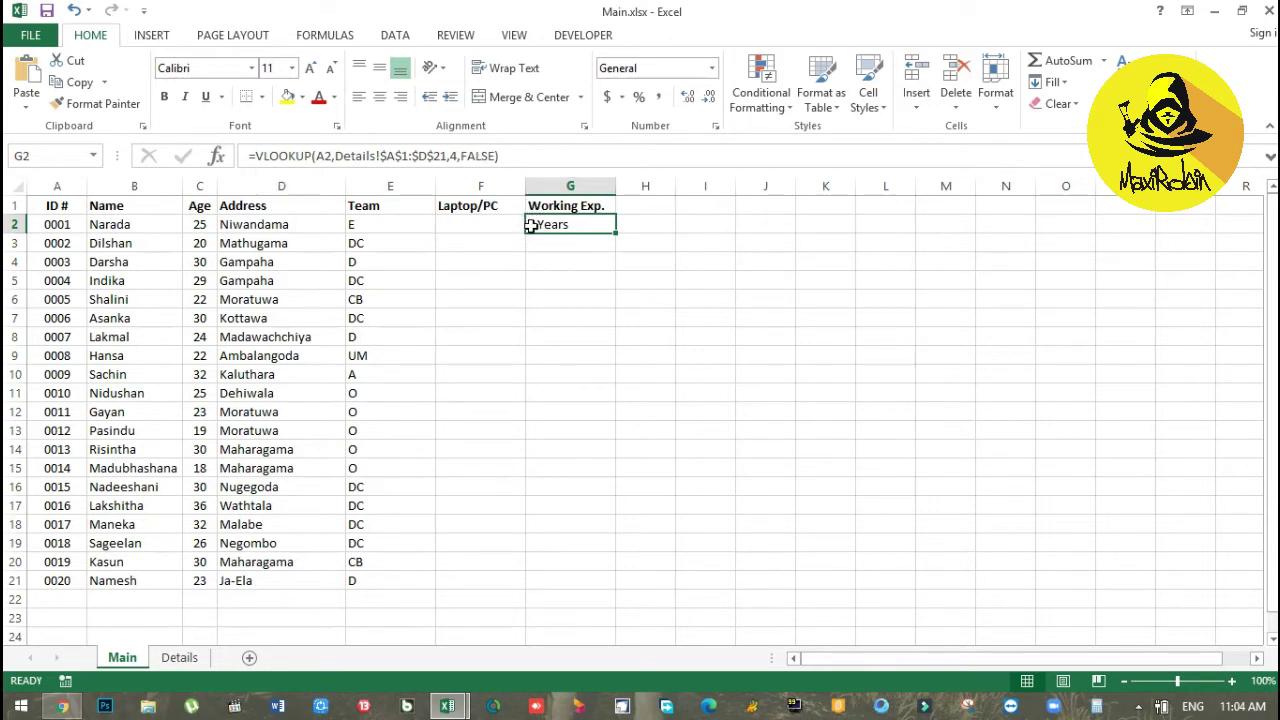
{"action": "double_click", "coordinate": [617, 231]}
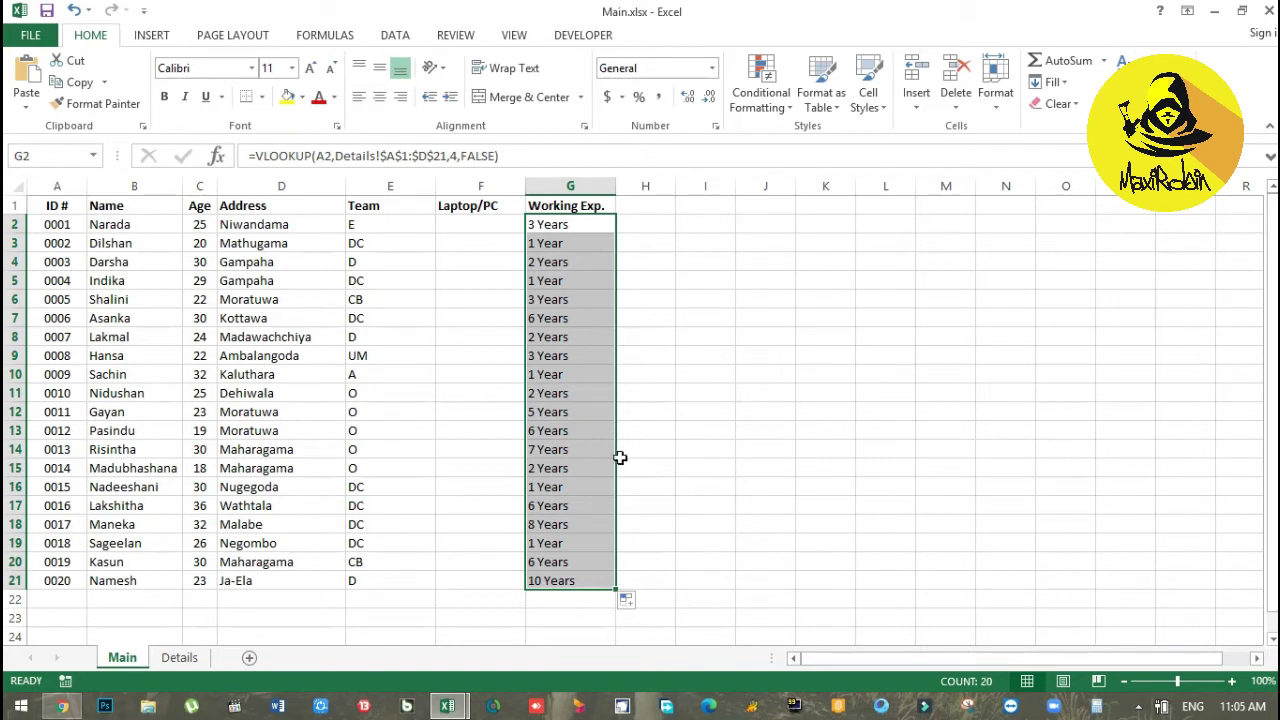
{"action": "left_click", "coordinate": [488, 222]}
Step: Start =VLOOKUP(A2, in F2 with ID A2 as lookup value, redoing a misspelled first attempt
{"action": "type", "text": "="}
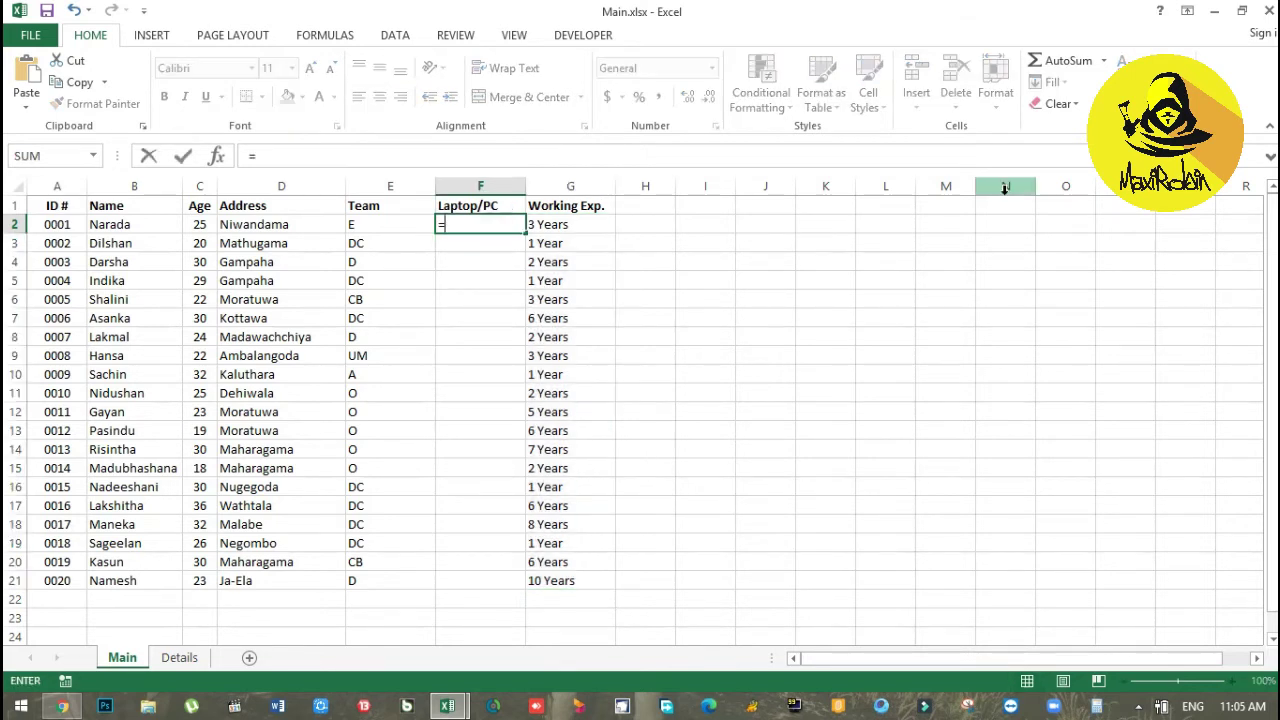
{"action": "type", "text": "v"}
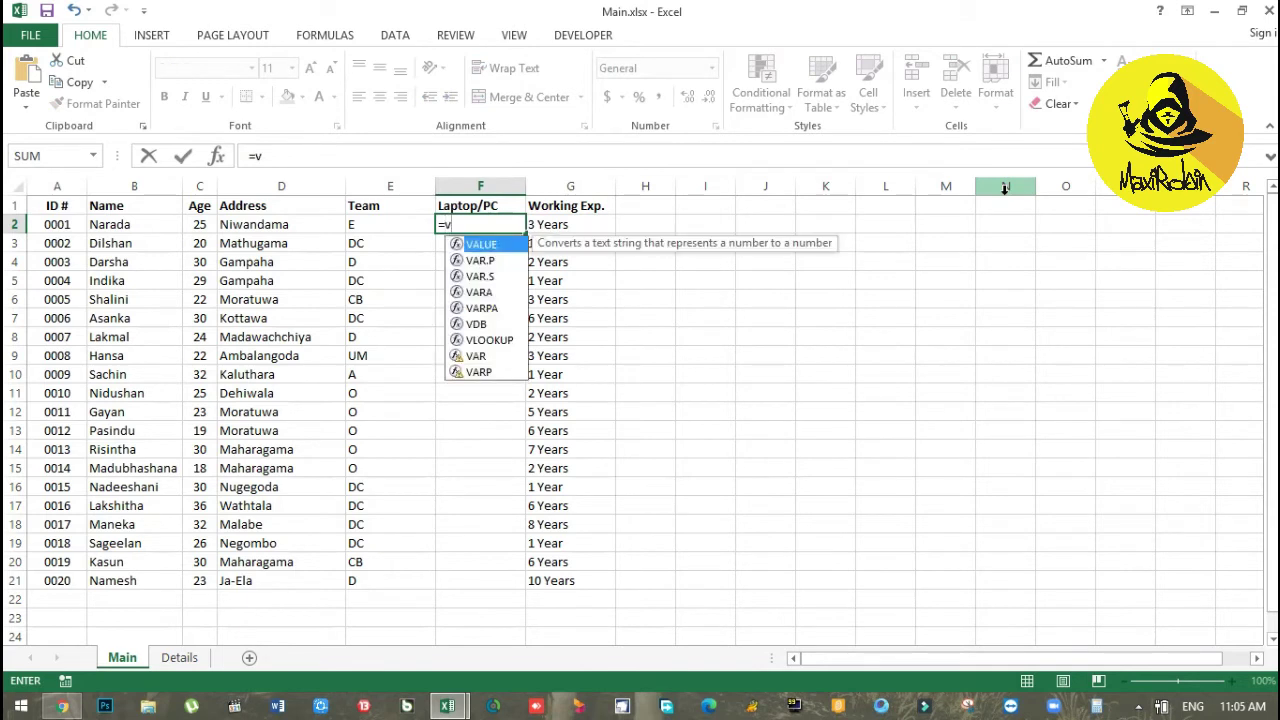
{"action": "type", "text": "lo"}
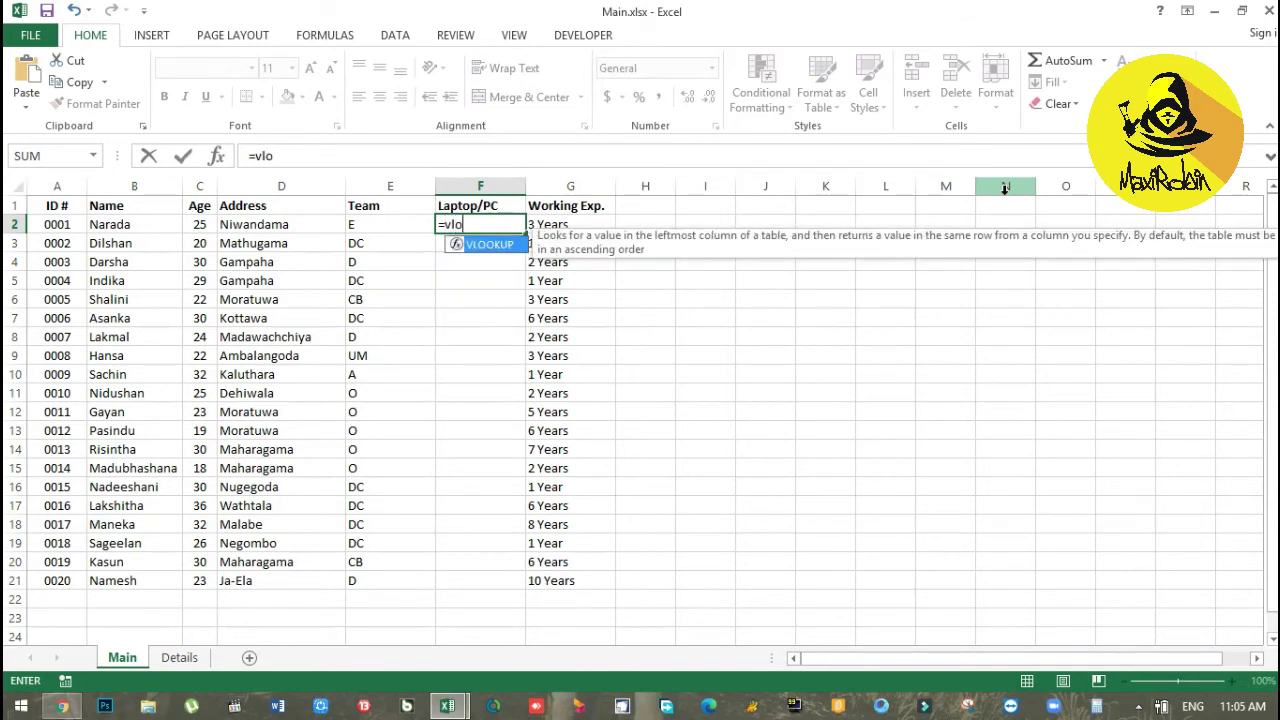
{"action": "type", "text": "oup("}
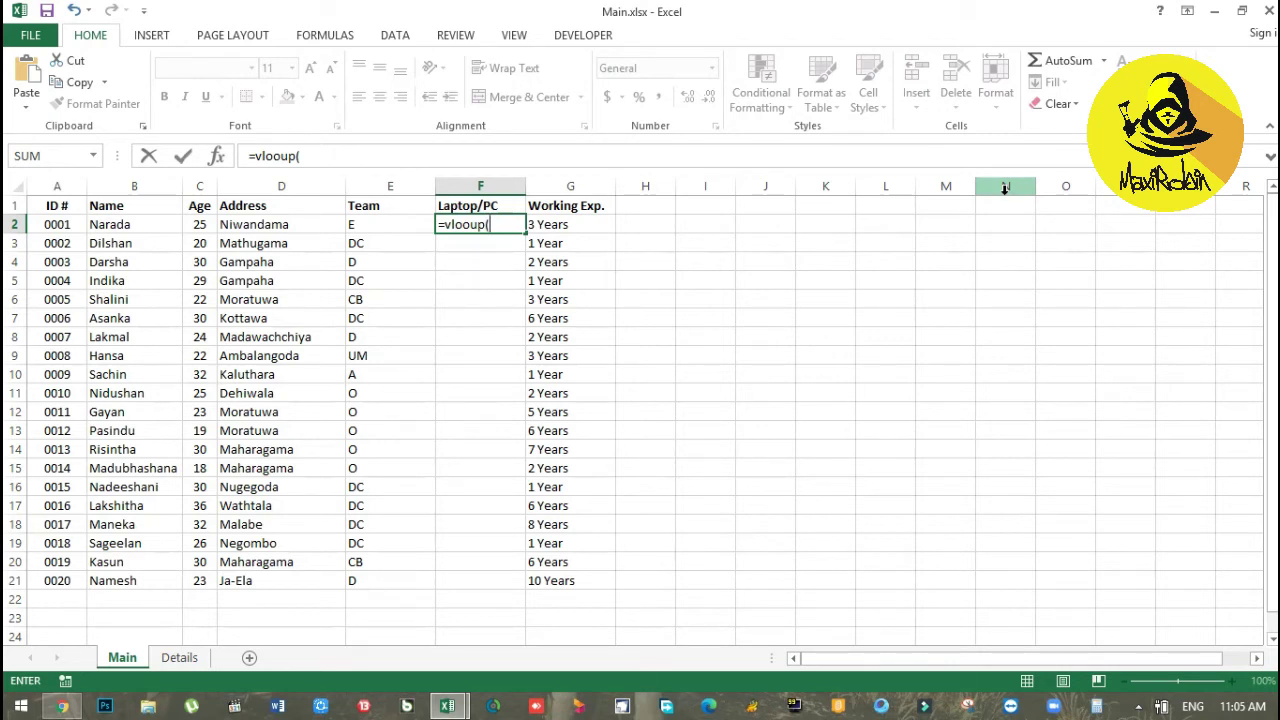
{"action": "left_click", "coordinate": [62, 226]}
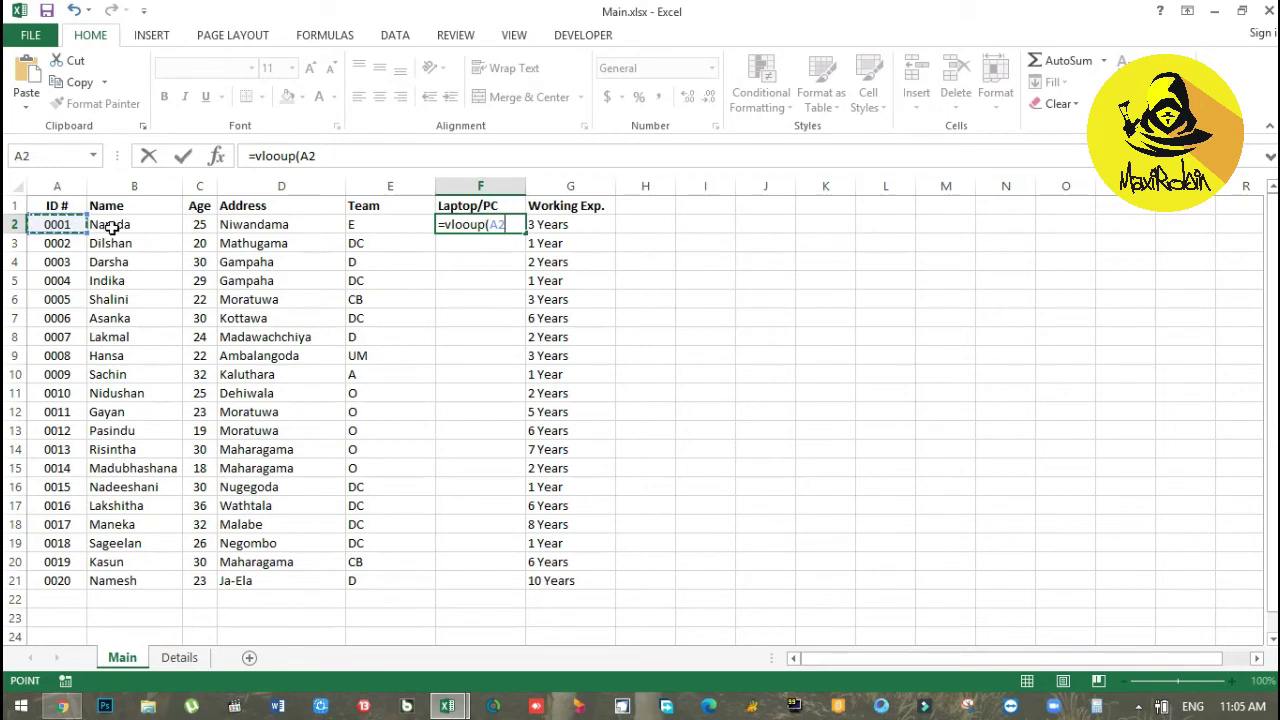
{"action": "type", "text": ","}
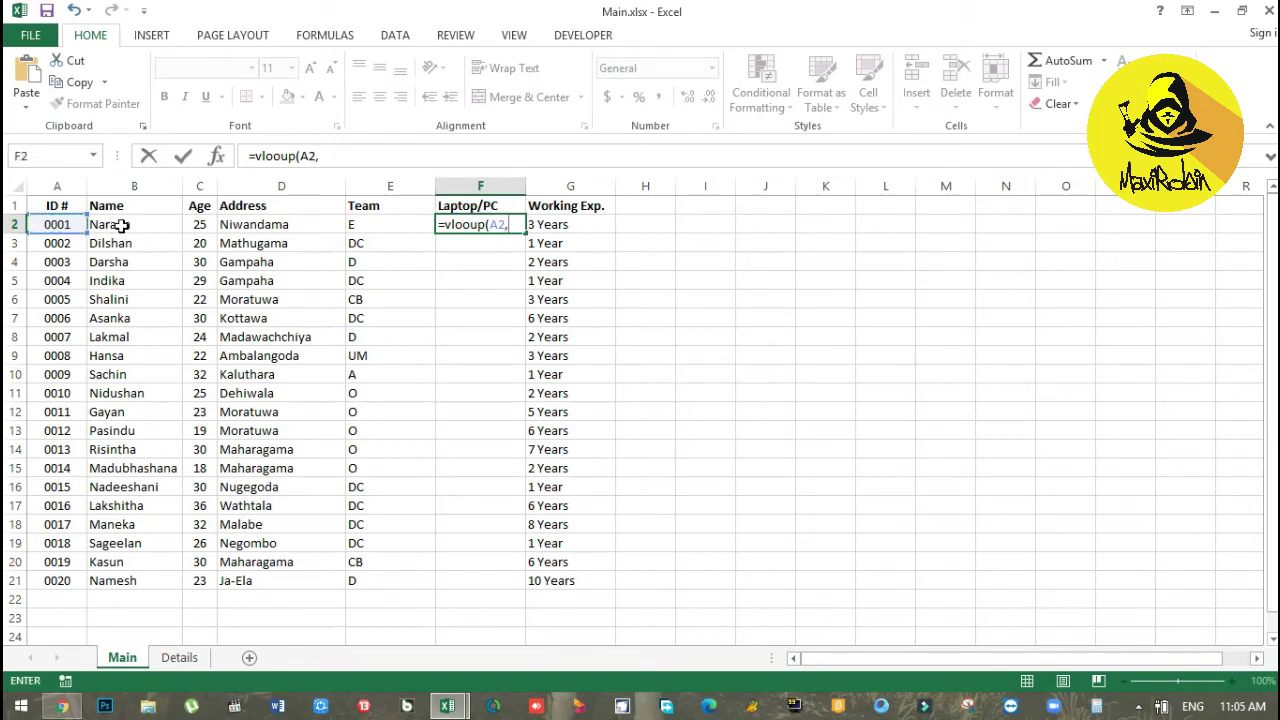
{"action": "key", "text": "Escape"}
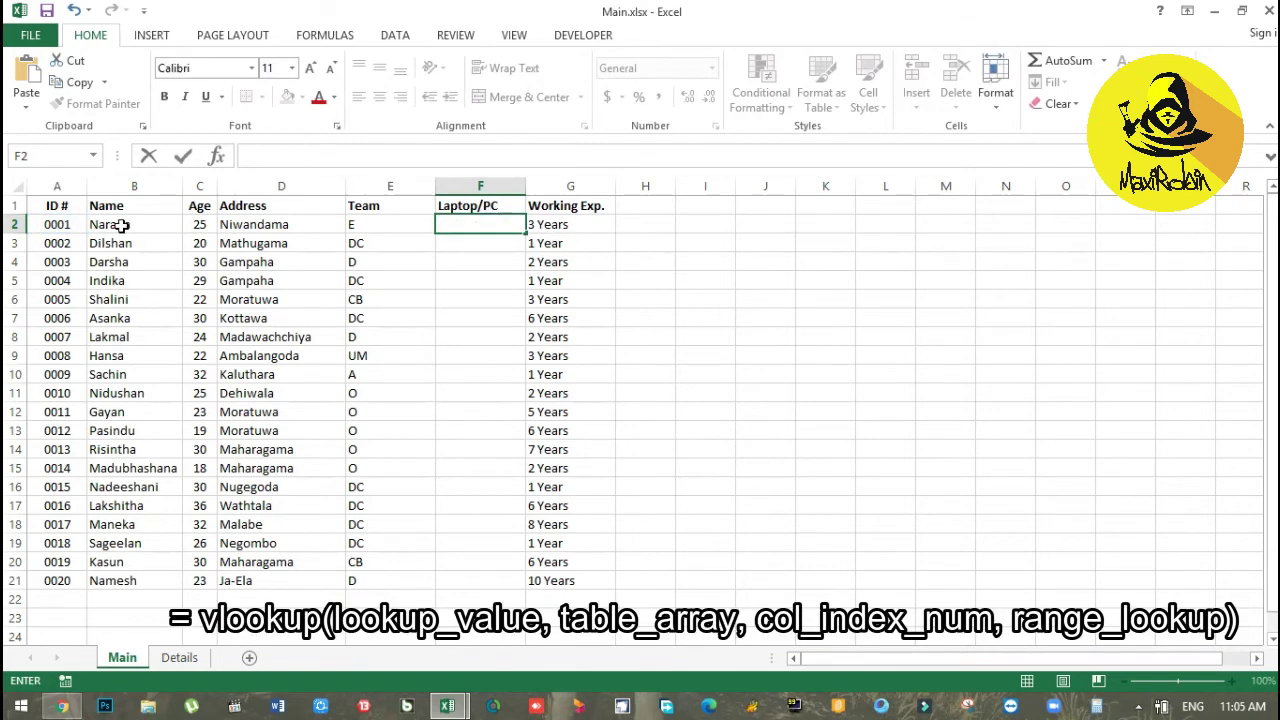
{"action": "type", "text": "="}
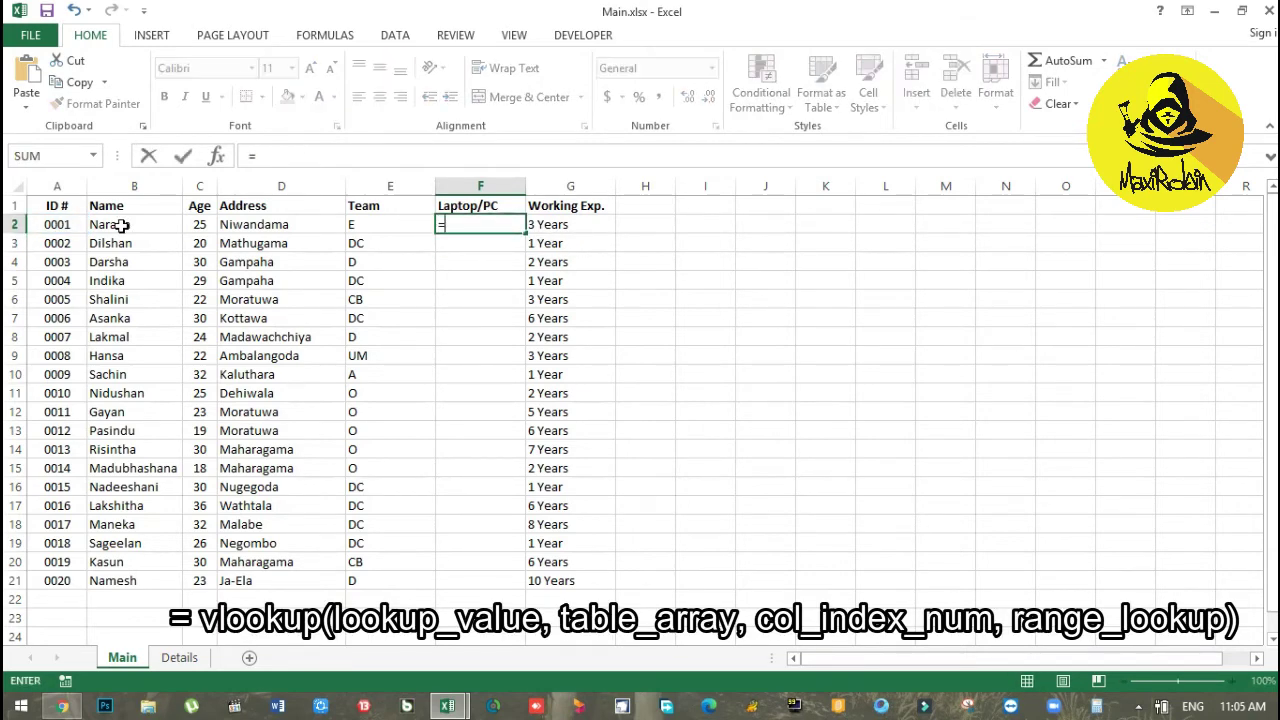
{"action": "type", "text": "v"}
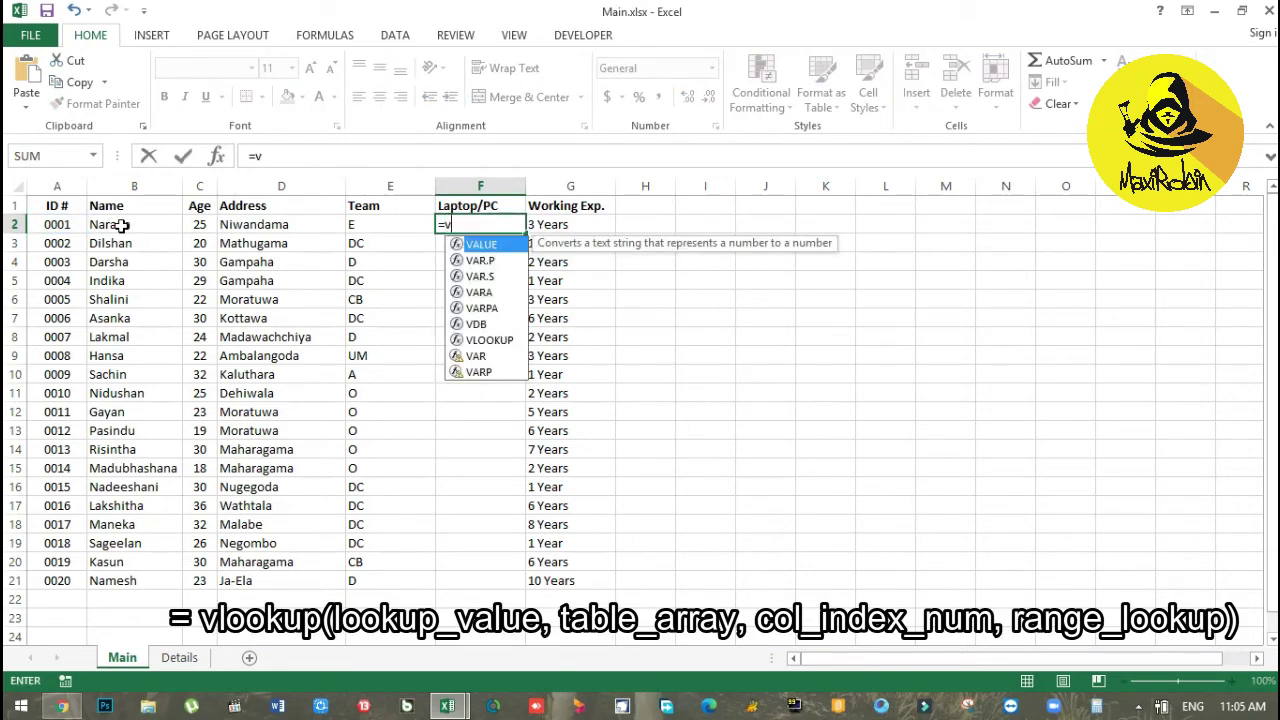
{"action": "type", "text": "looup"}
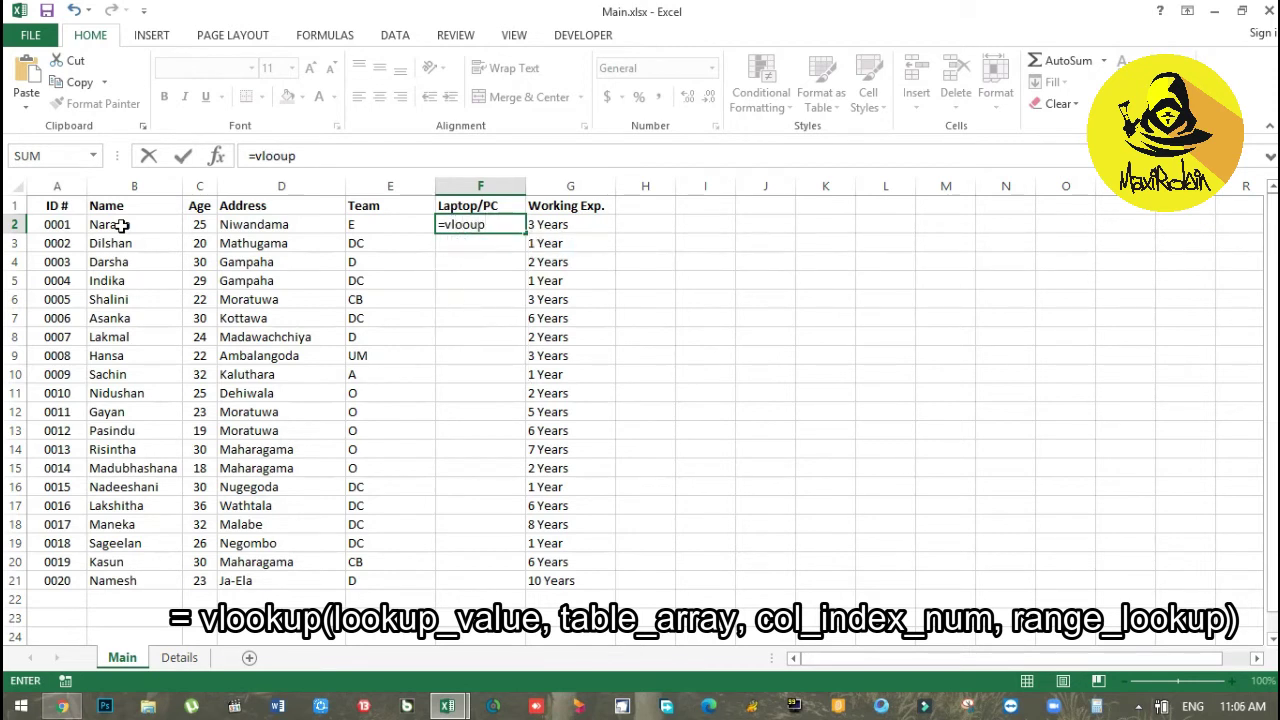
{"action": "key", "text": "BackSpace"}
{"action": "key", "text": "BackSpace"}
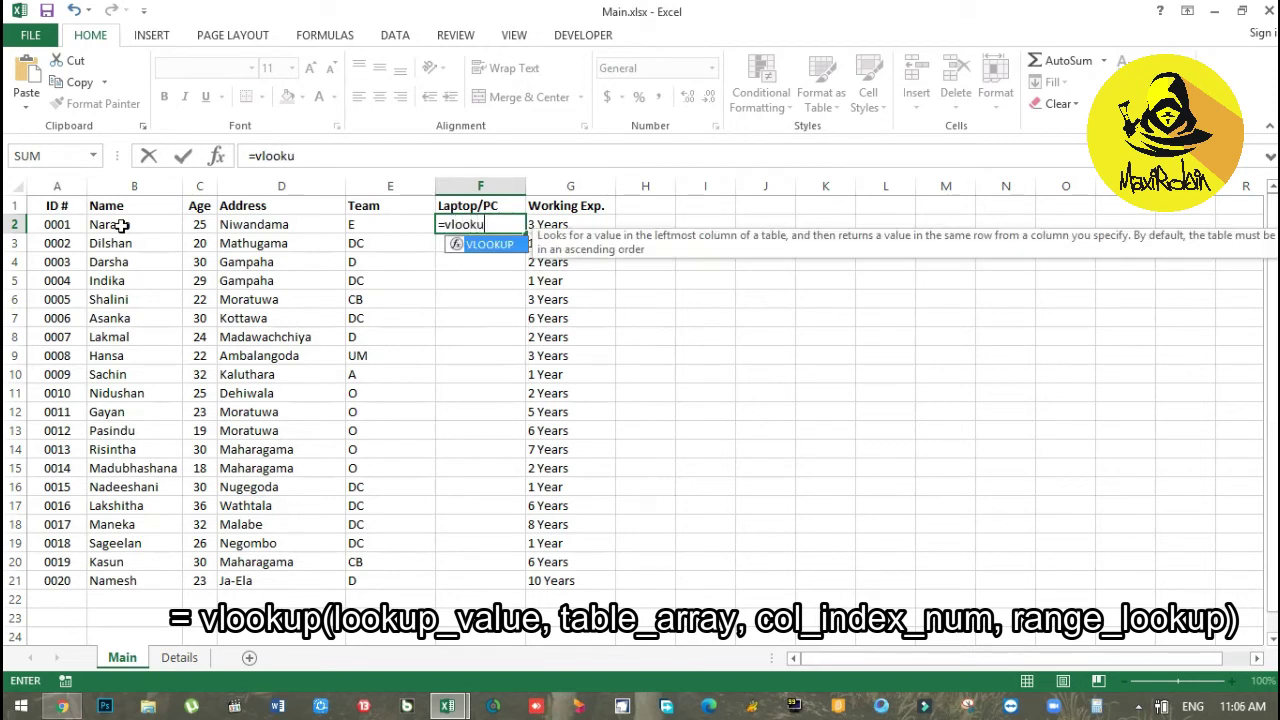
{"action": "type", "text": "("}
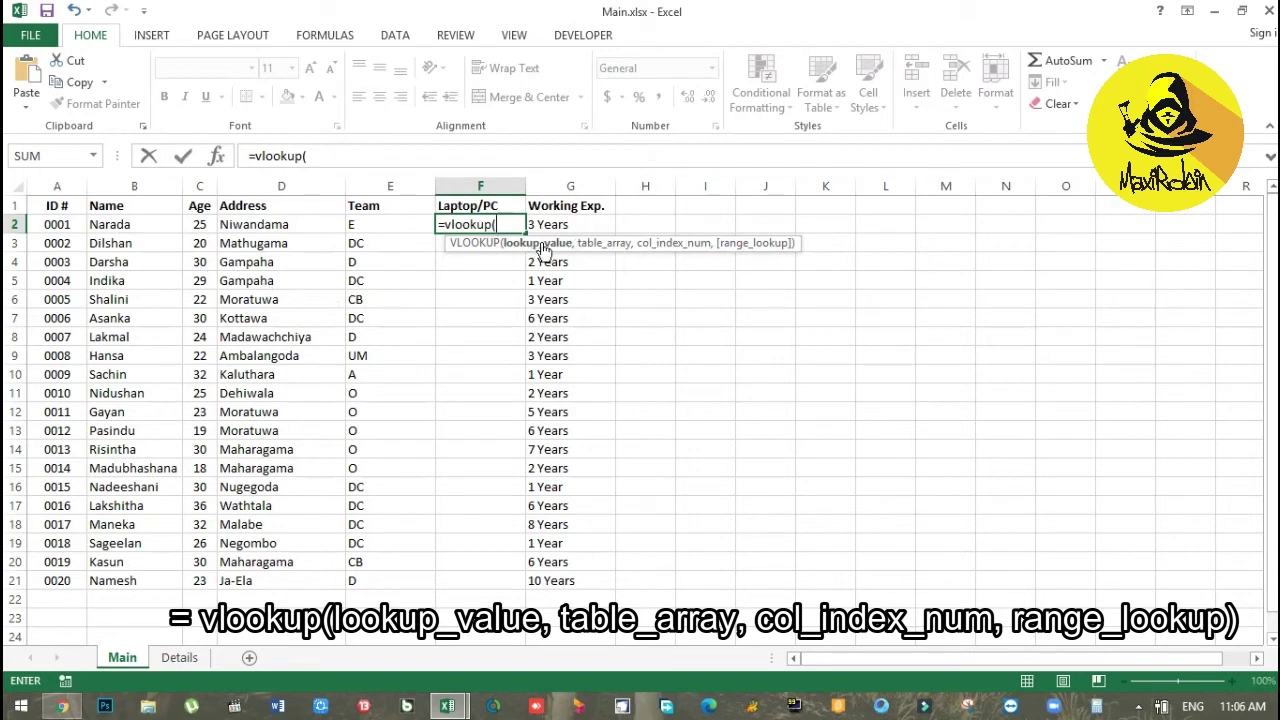
{"action": "left_click", "coordinate": [50, 225]}
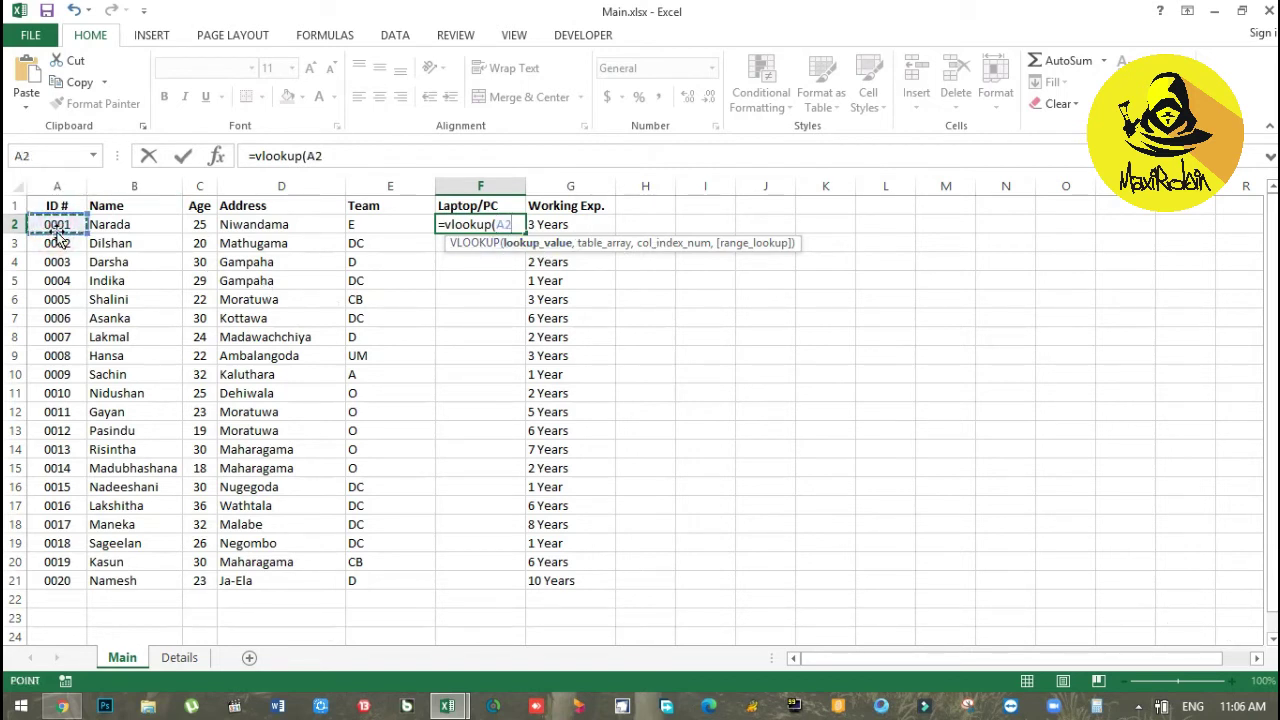
{"action": "type", "text": ","}
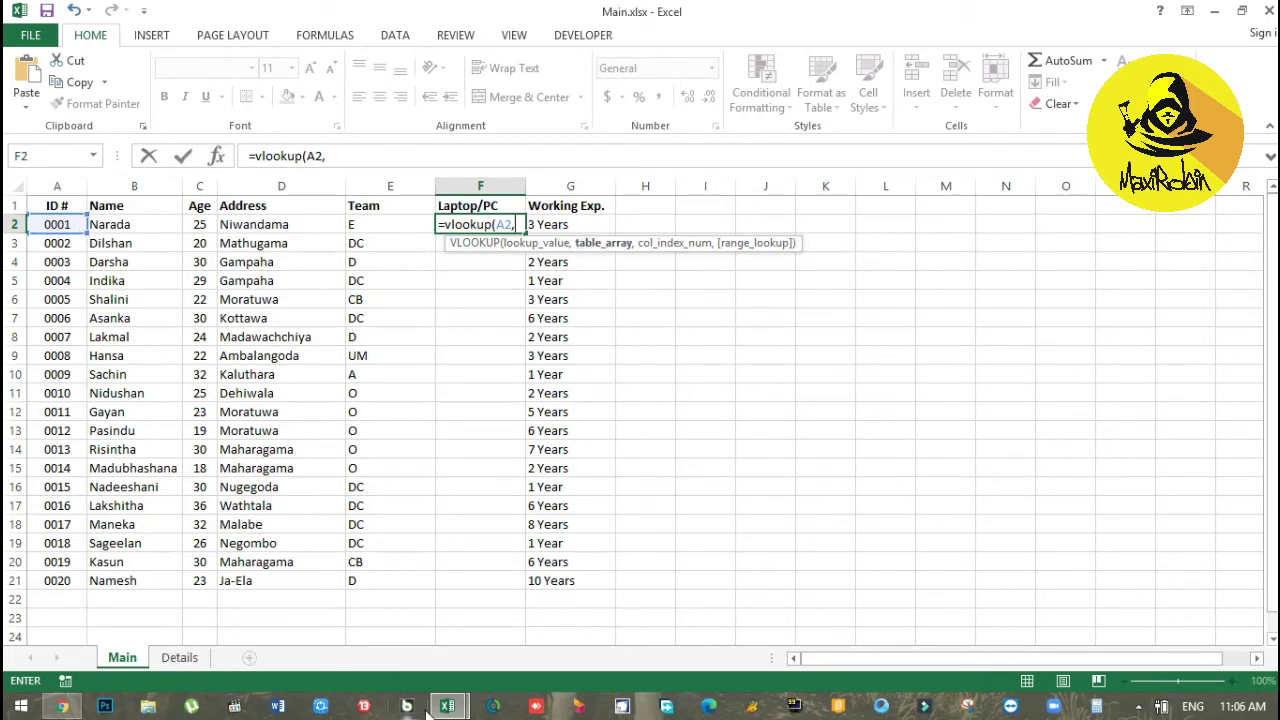
{"action": "mouse_move", "coordinate": [437, 712]}
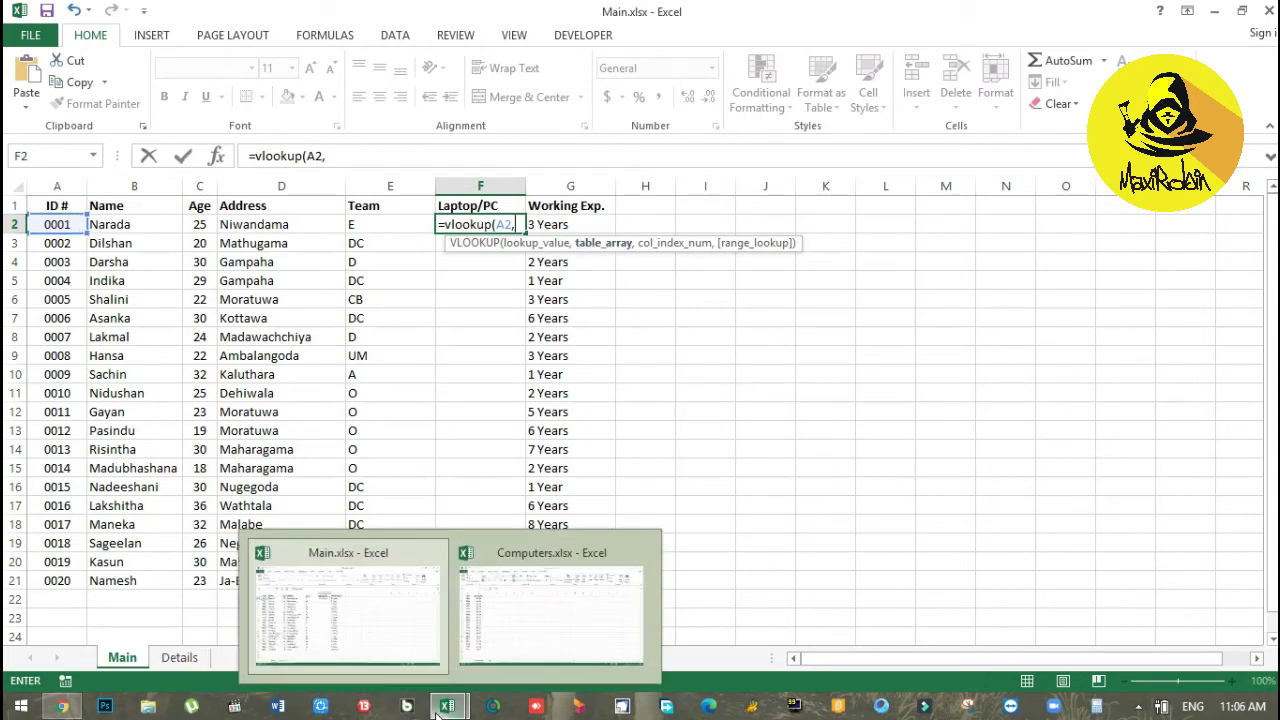
Step: Complete F2's lookup with Computers.xlsx range A1:B21, column 2, FALSE, returning PC-50
{"action": "left_click", "coordinate": [557, 568]}
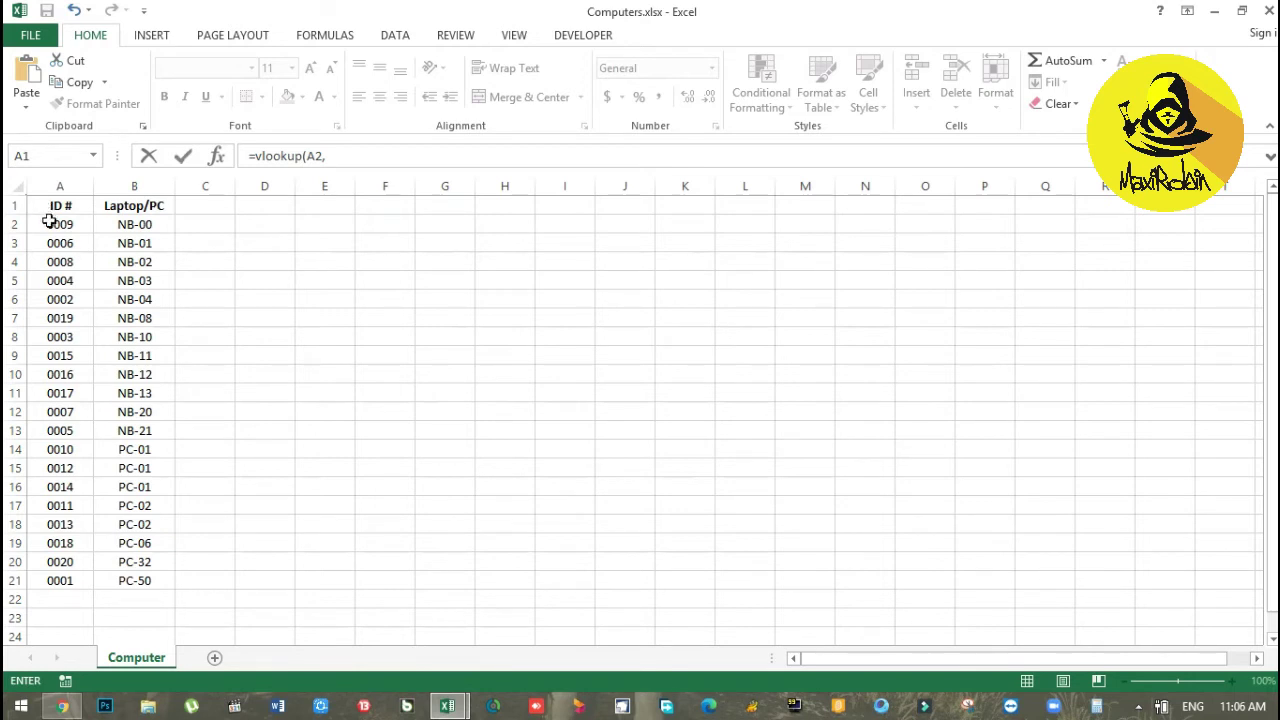
{"action": "left_click_drag", "start_coordinate": [45, 207], "coordinate": [133, 449]}
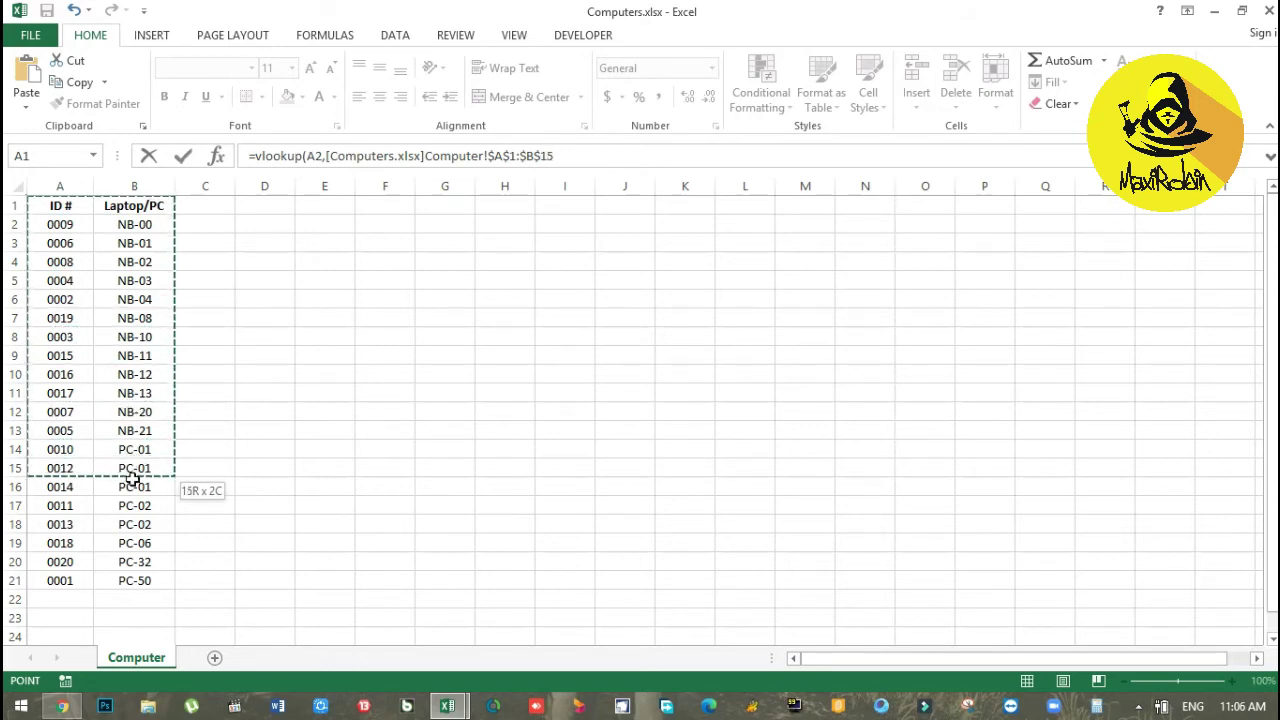
{"action": "left_click_drag", "start_coordinate": [133, 449], "coordinate": [139, 578]}
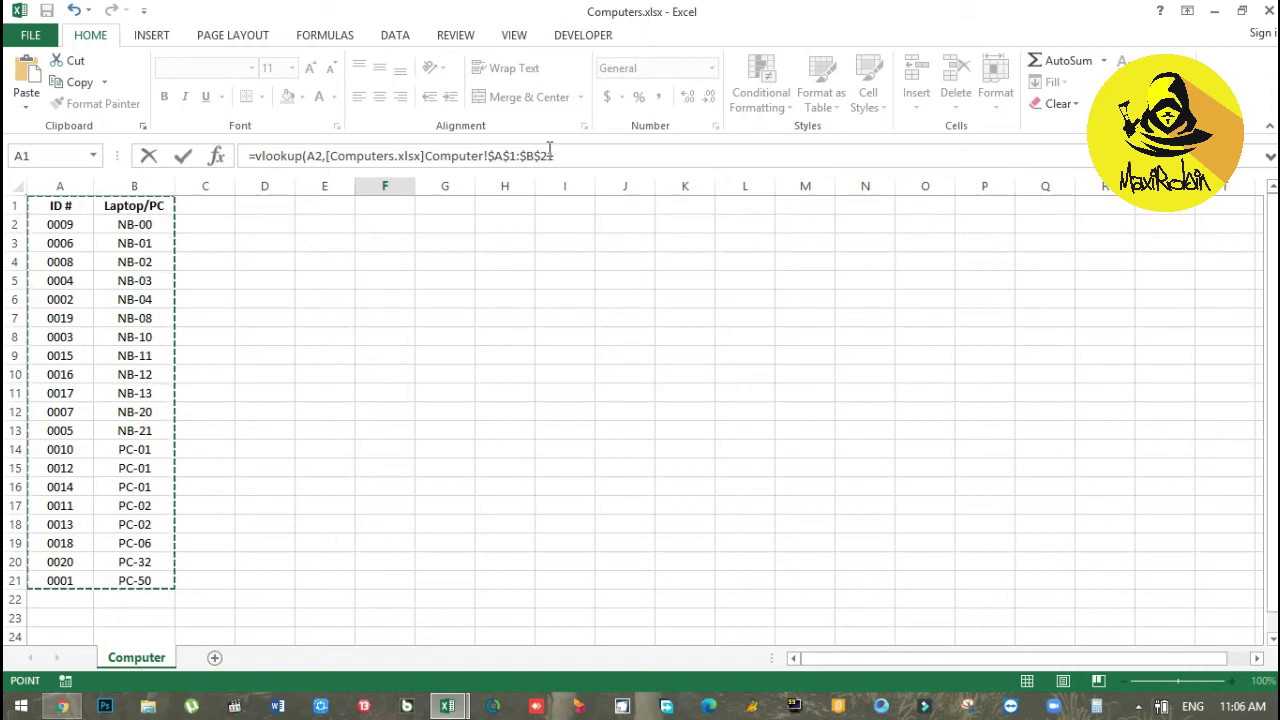
{"action": "type", "text": ",2"}
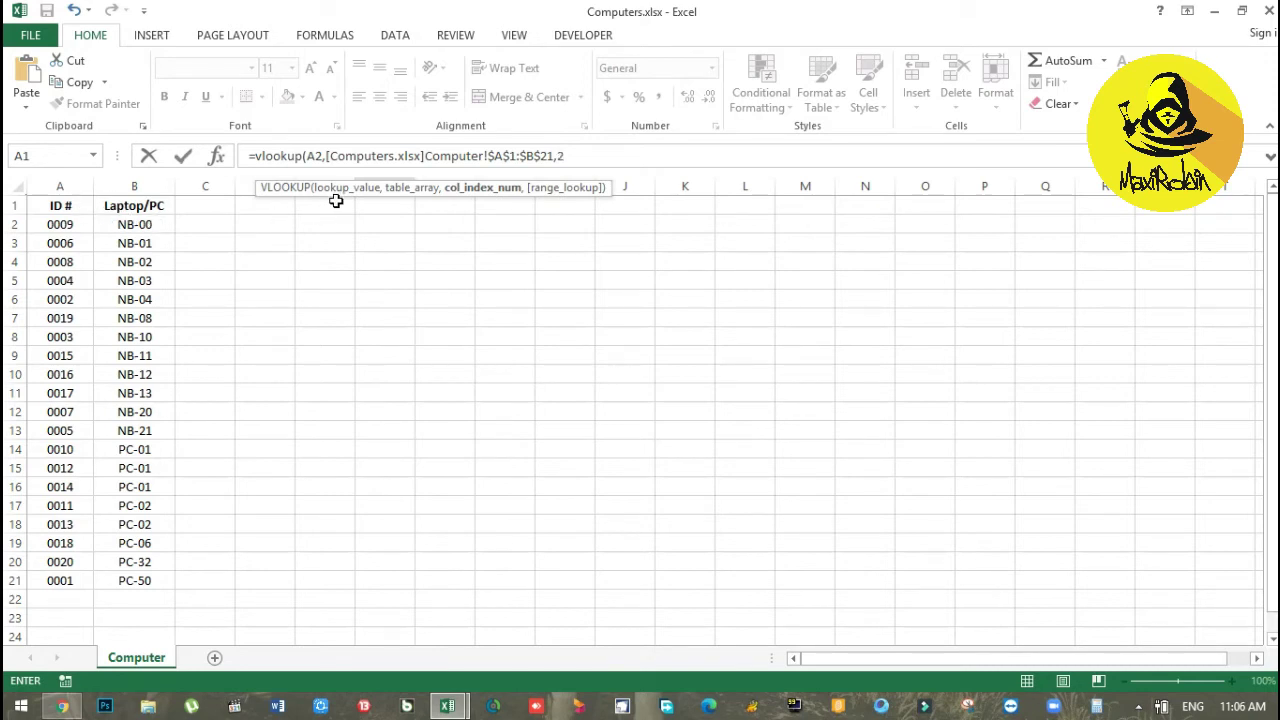
{"action": "type", "text": ",false"}
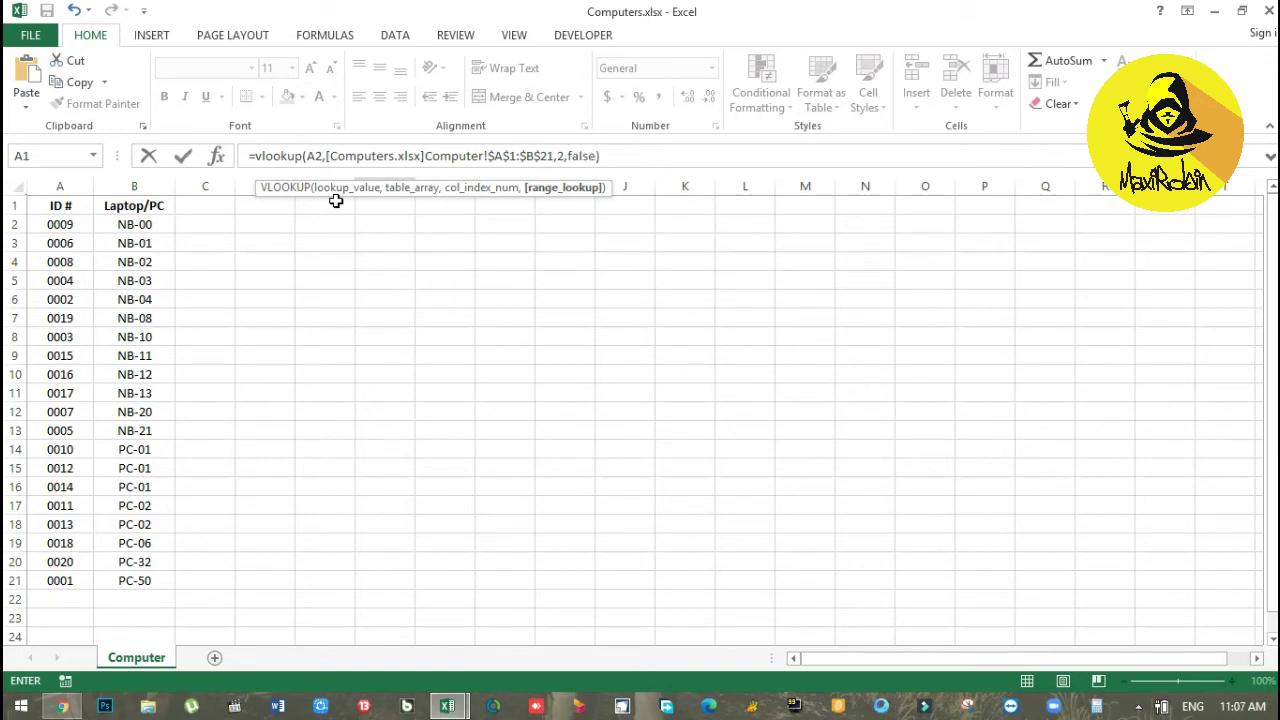
{"action": "key", "text": "Return"}
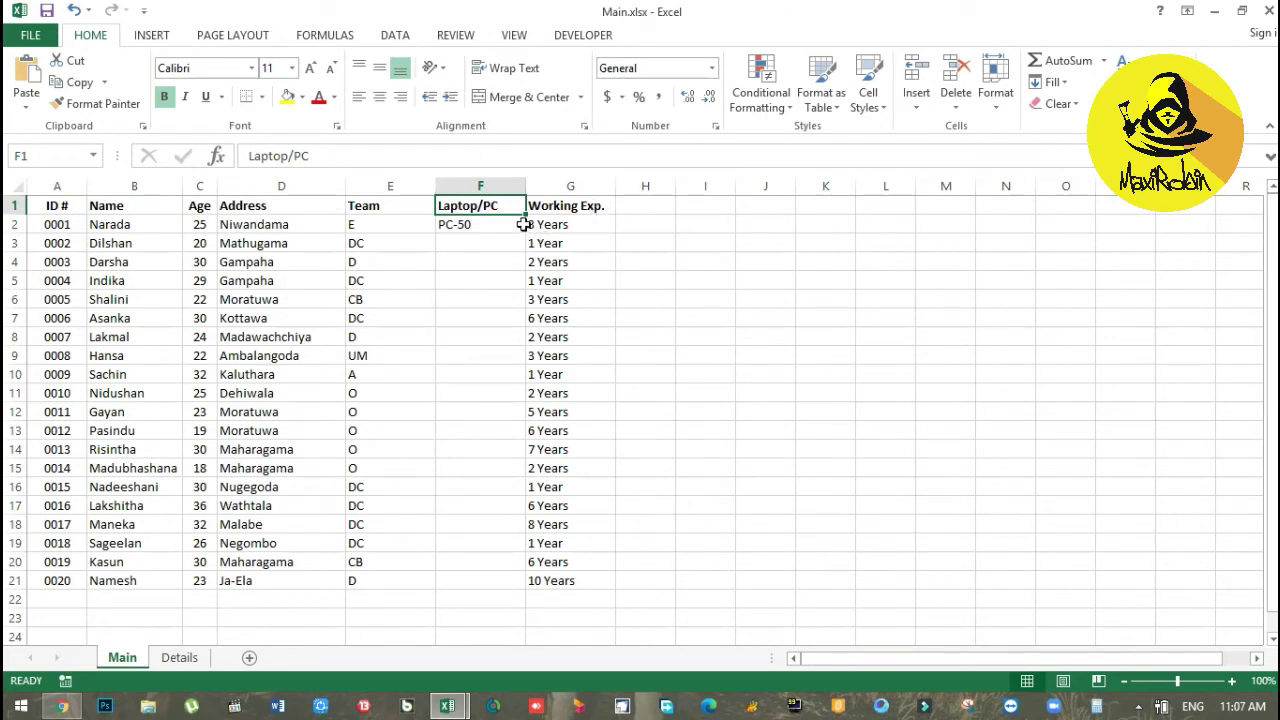
{"action": "left_click", "coordinate": [492, 224]}
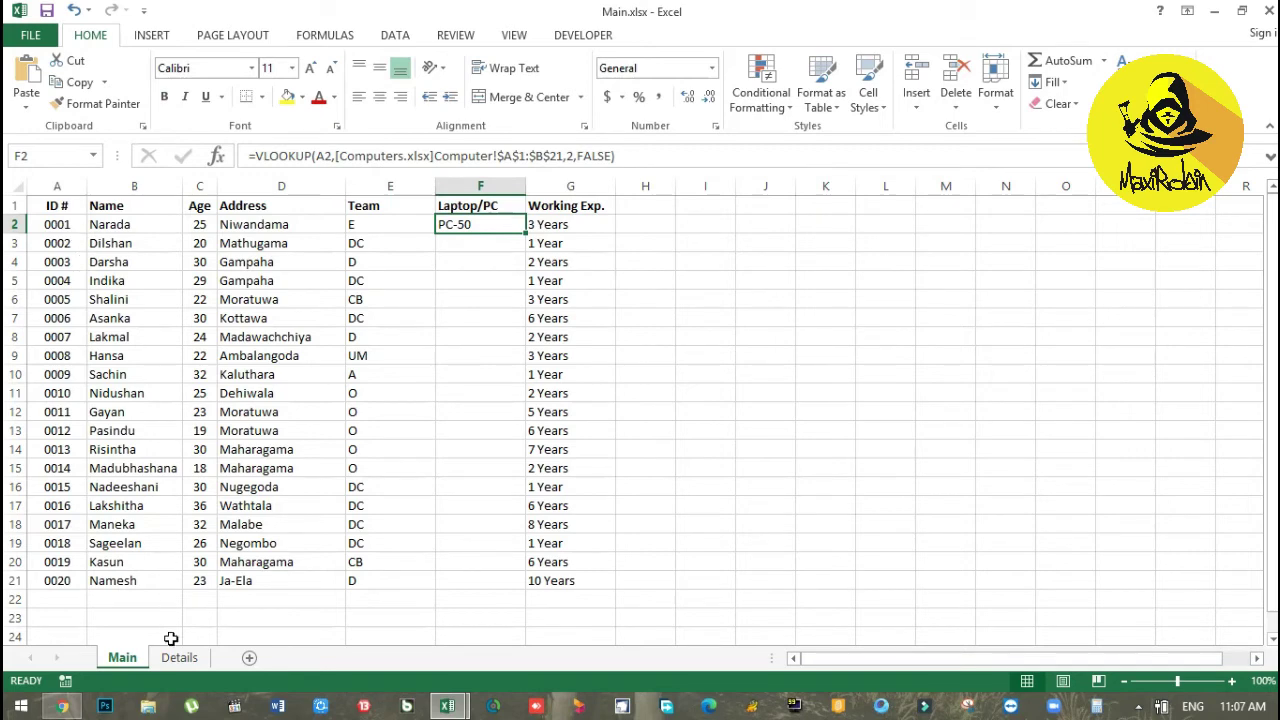
{"action": "left_click", "coordinate": [179, 657]}
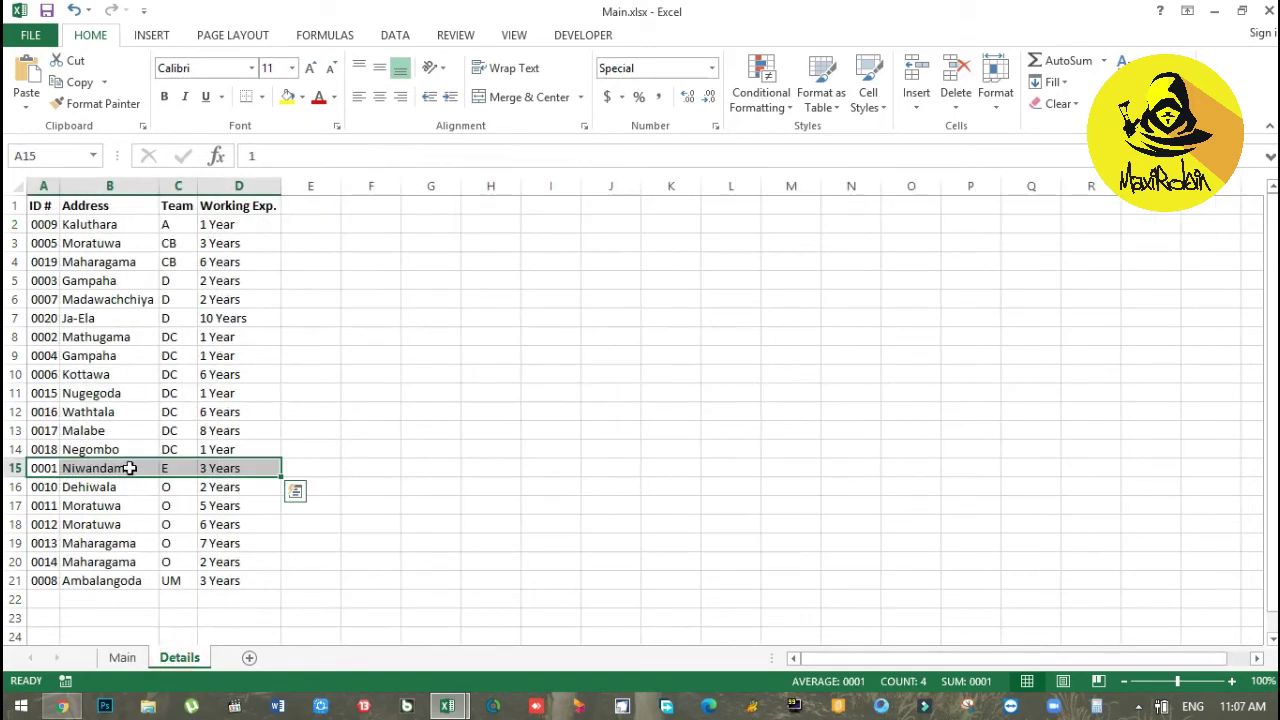
{"action": "left_click", "coordinate": [123, 657]}
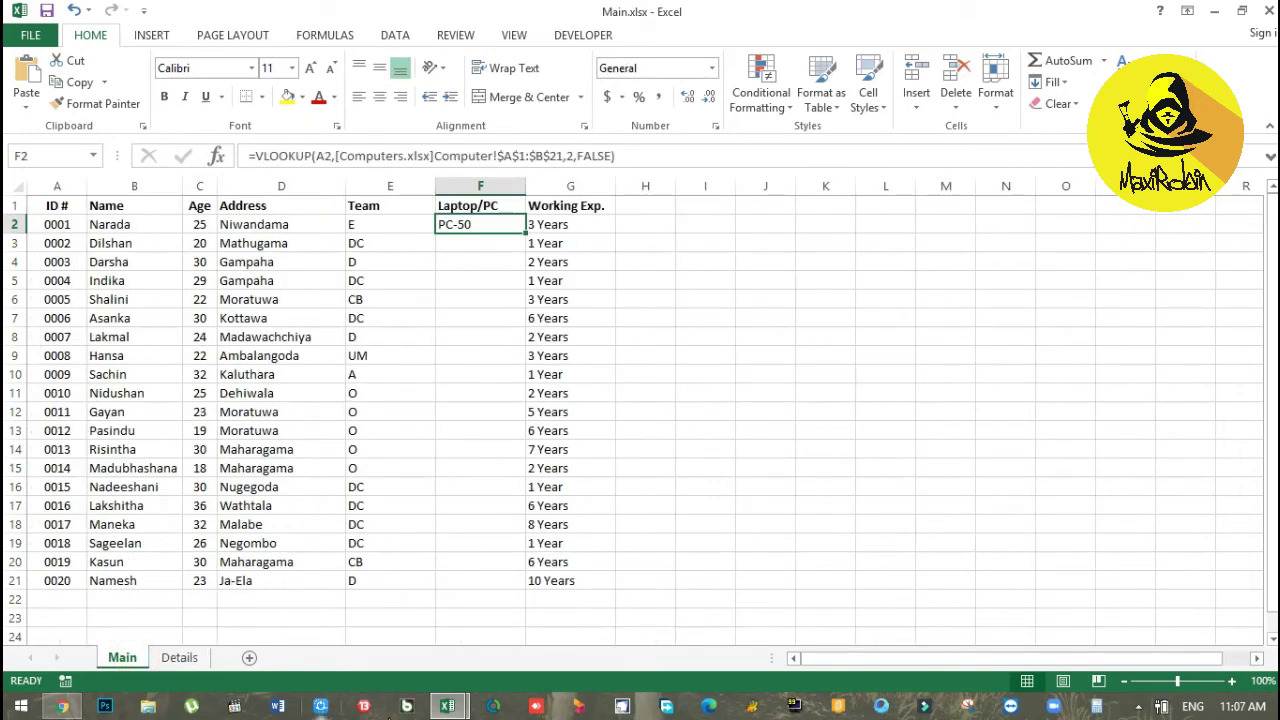
{"action": "mouse_move", "coordinate": [447, 706]}
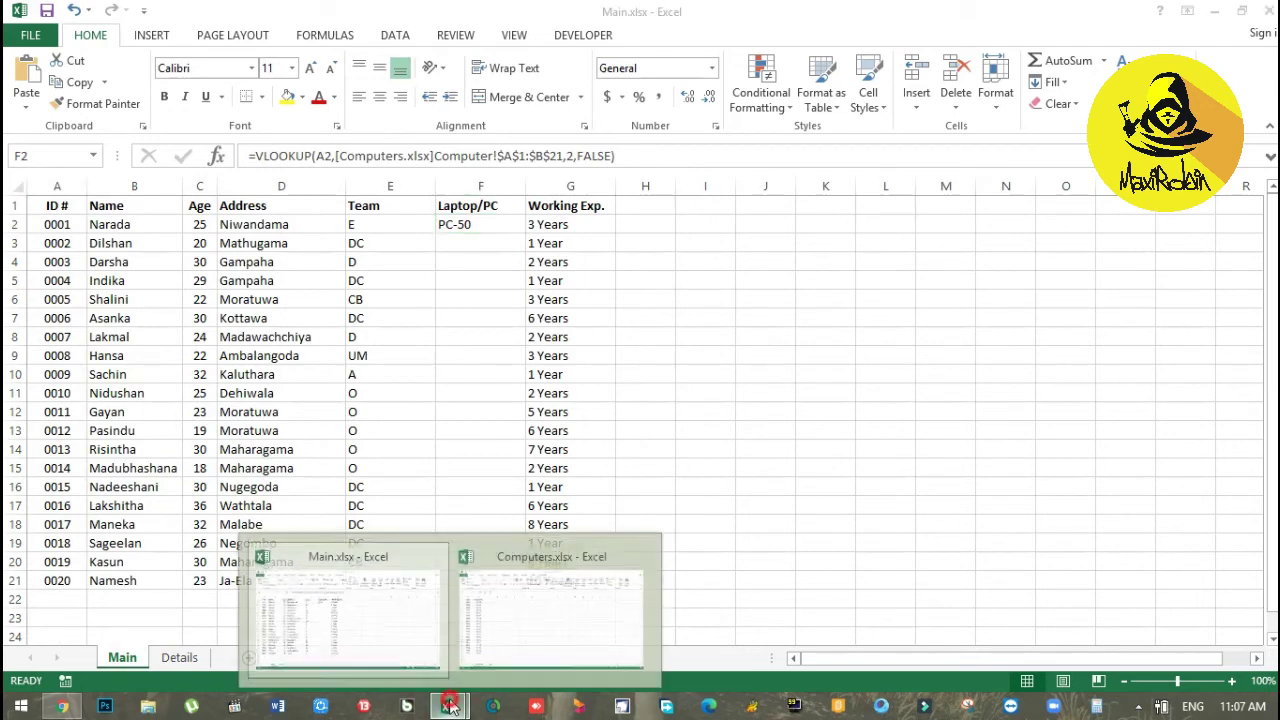
{"action": "left_click", "coordinate": [543, 600]}
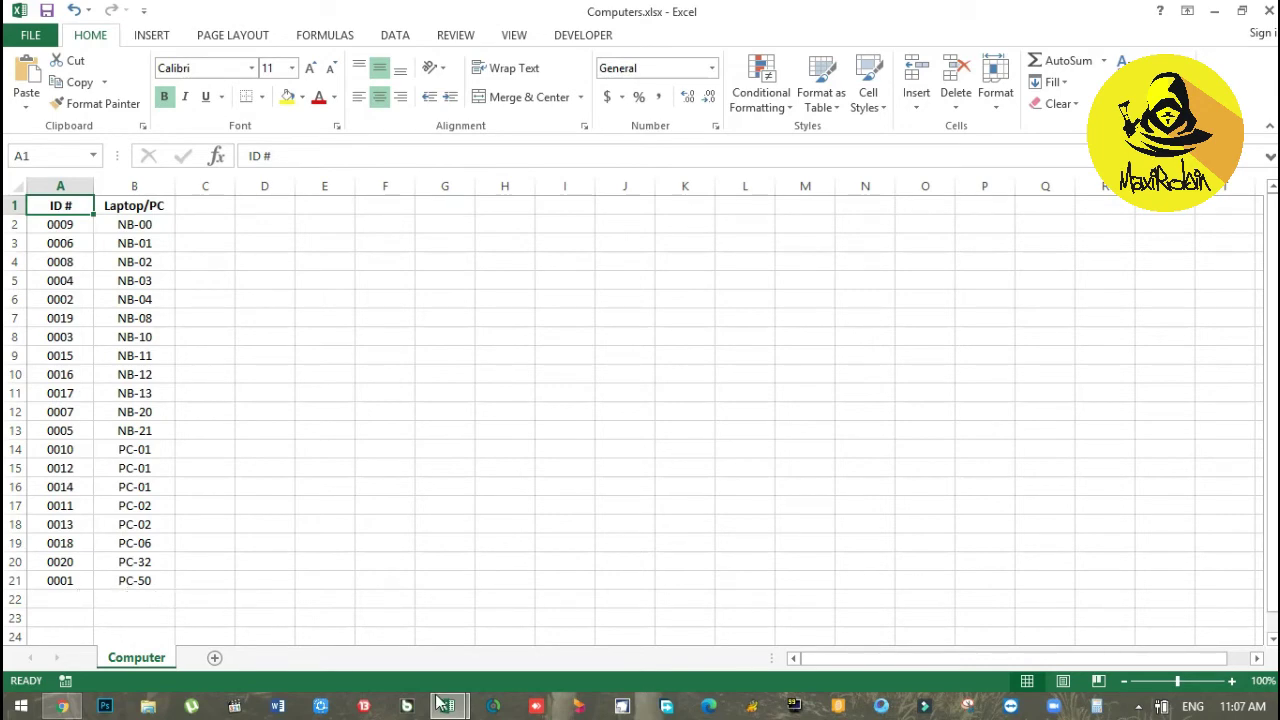
{"action": "mouse_move", "coordinate": [445, 704]}
{"action": "left_click", "coordinate": [392, 647]}
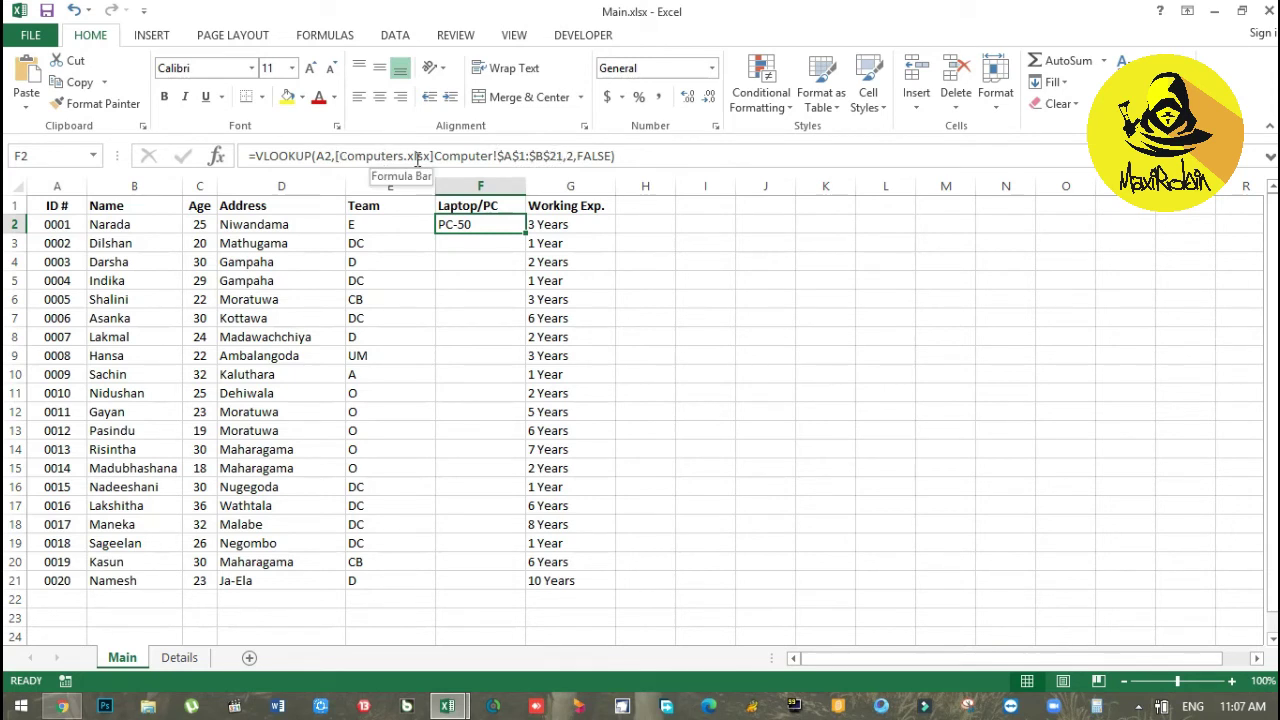
Step: Fill the Laptop/PC lookup down F2:F21 and check IDs 0002 and 0001
{"action": "double_click", "coordinate": [529, 233]}
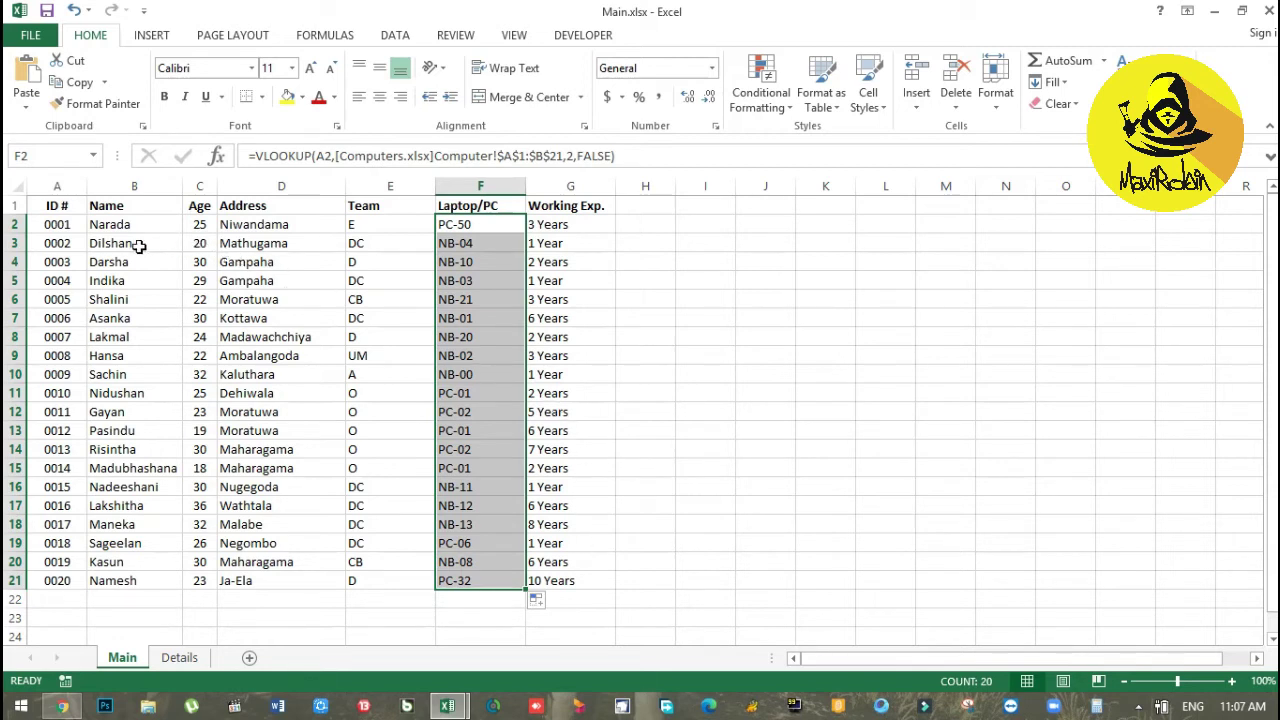
{"action": "left_click", "coordinate": [80, 238]}
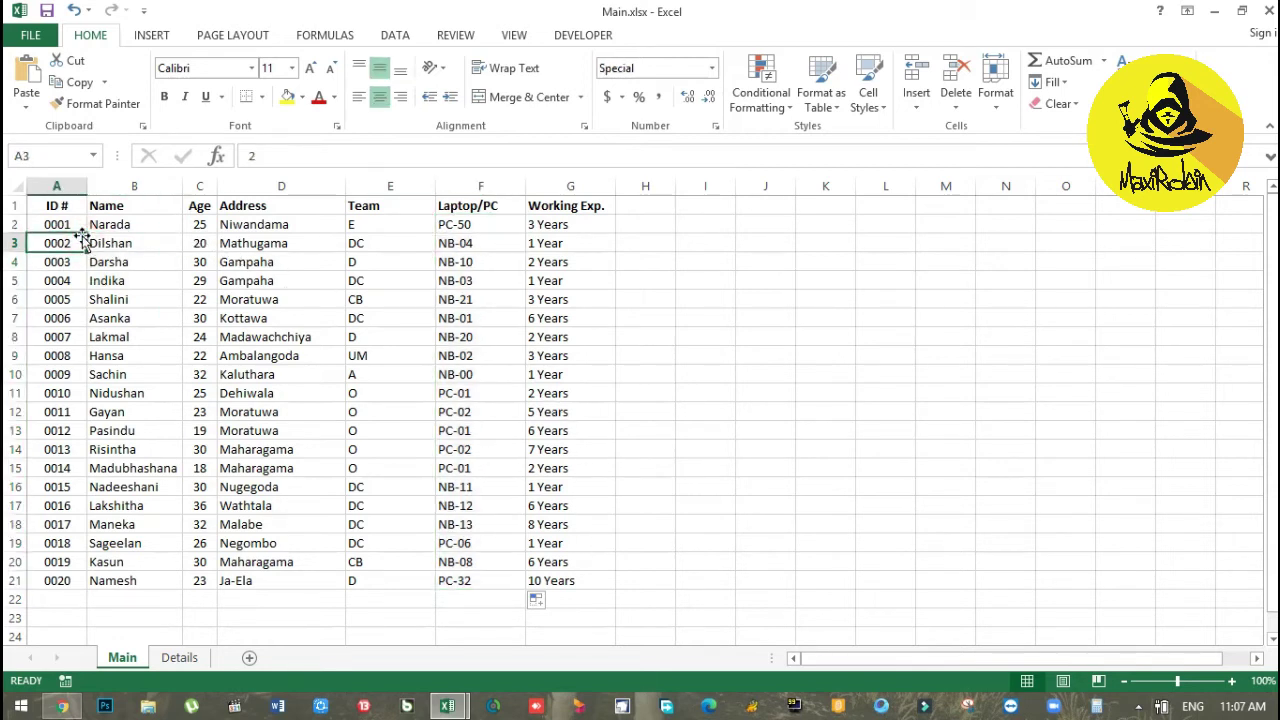
{"action": "left_click", "coordinate": [80, 224]}
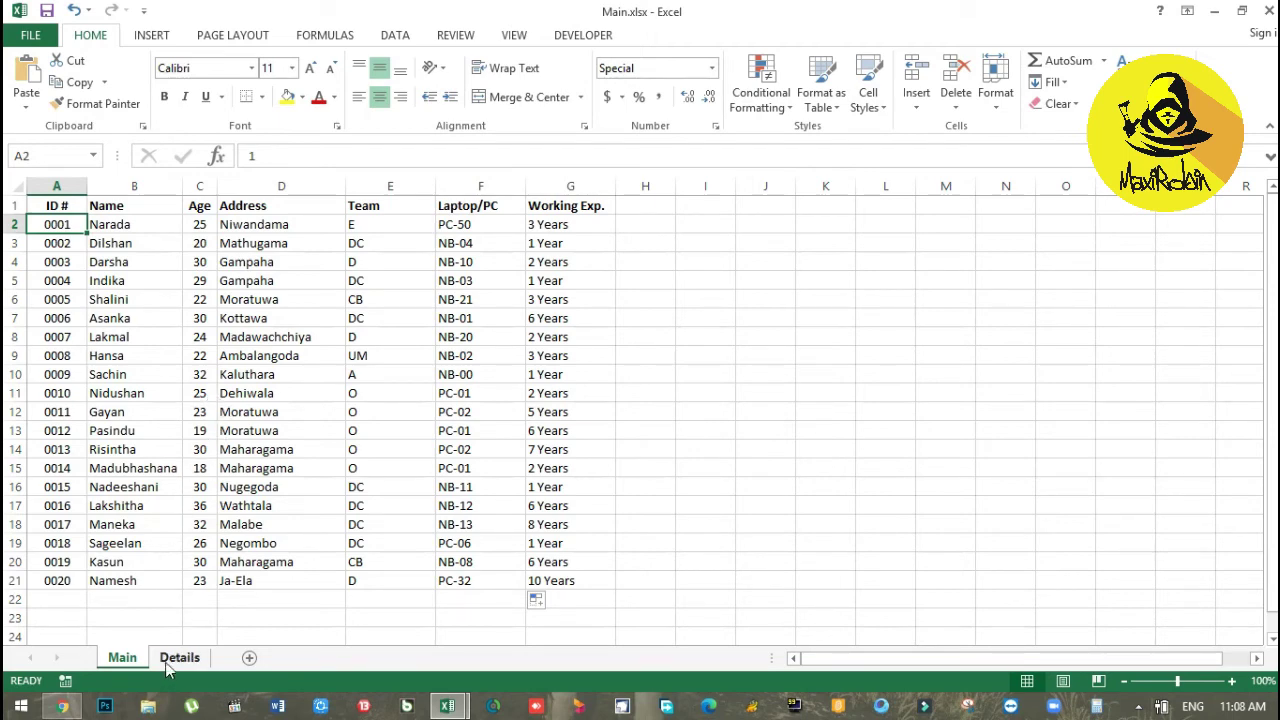
Step: Cross-check employee 0009's row on Main against the Details entry (Kaluthara, A, 1 Year)
{"action": "left_click", "coordinate": [166, 664]}
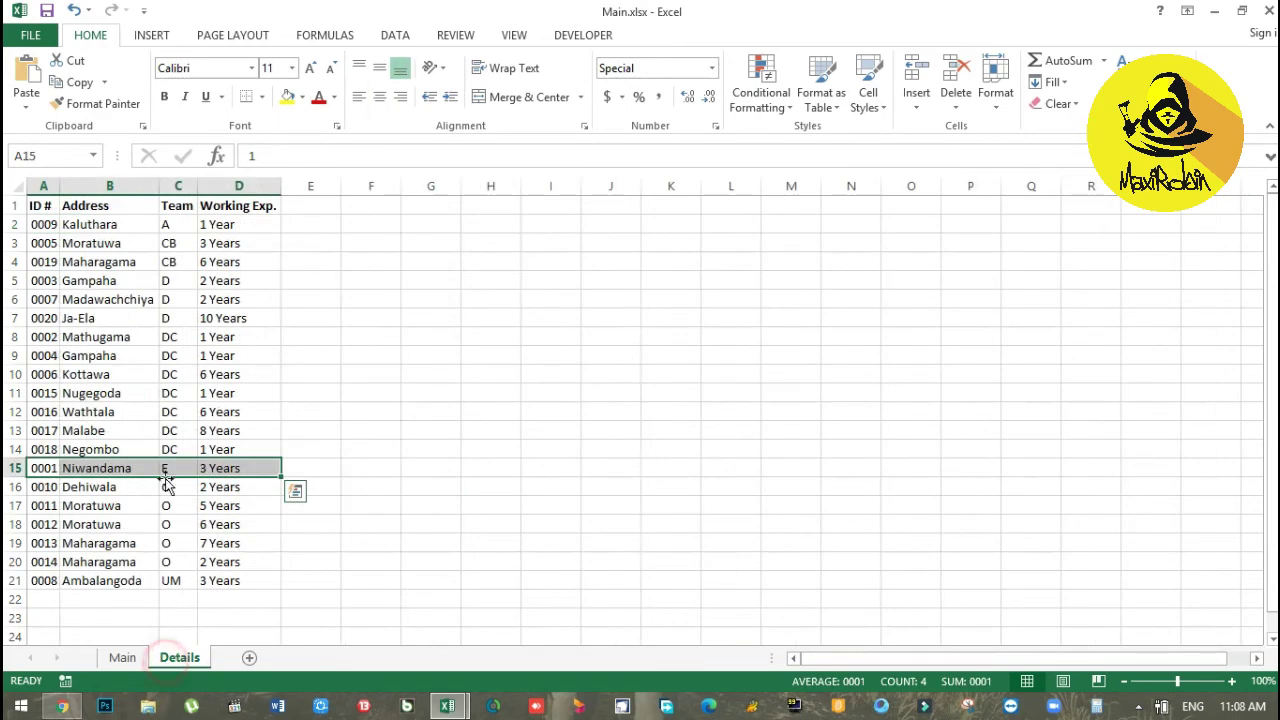
{"action": "left_click", "coordinate": [178, 374]}
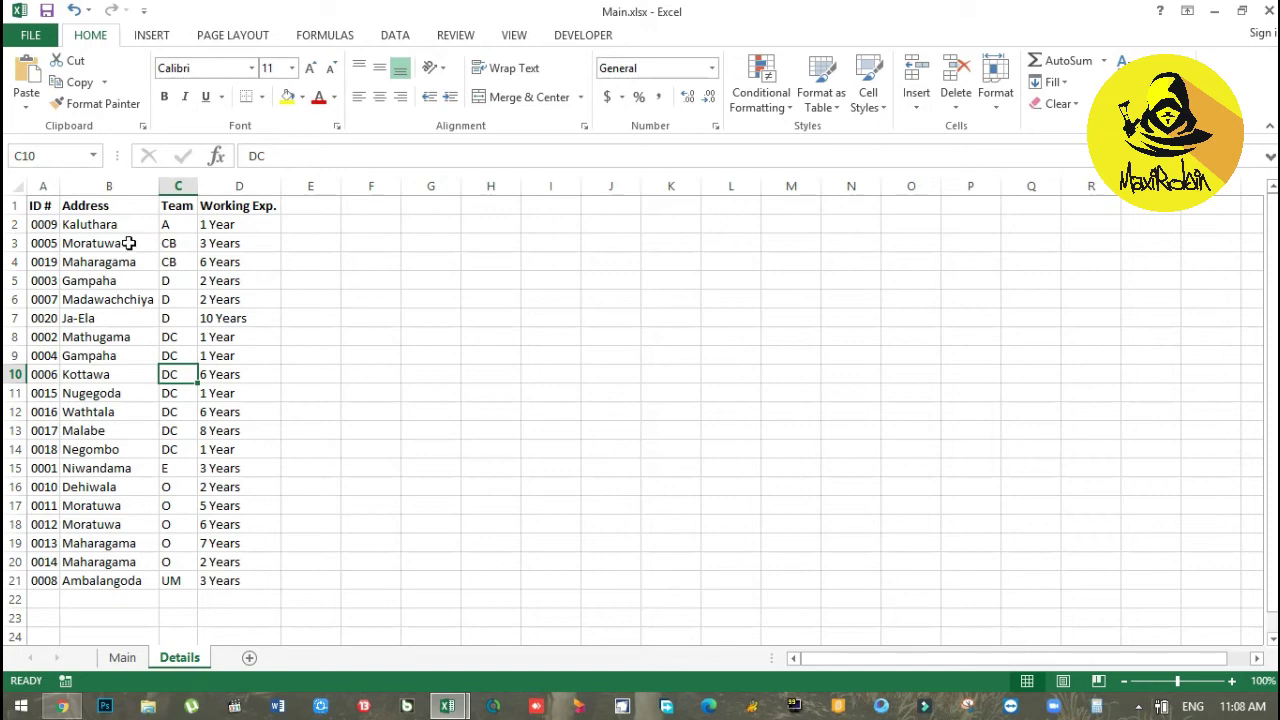
{"action": "left_click", "coordinate": [123, 658]}
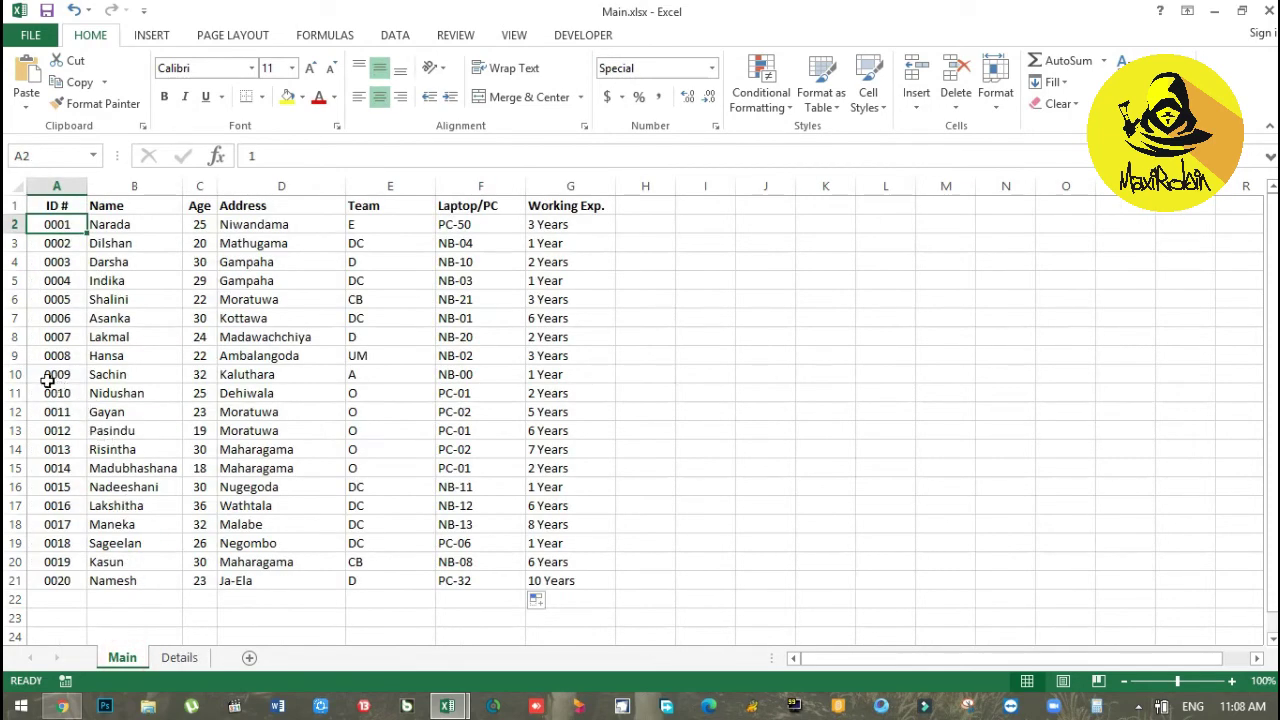
{"action": "left_click_drag", "start_coordinate": [50, 374], "coordinate": [535, 374]}
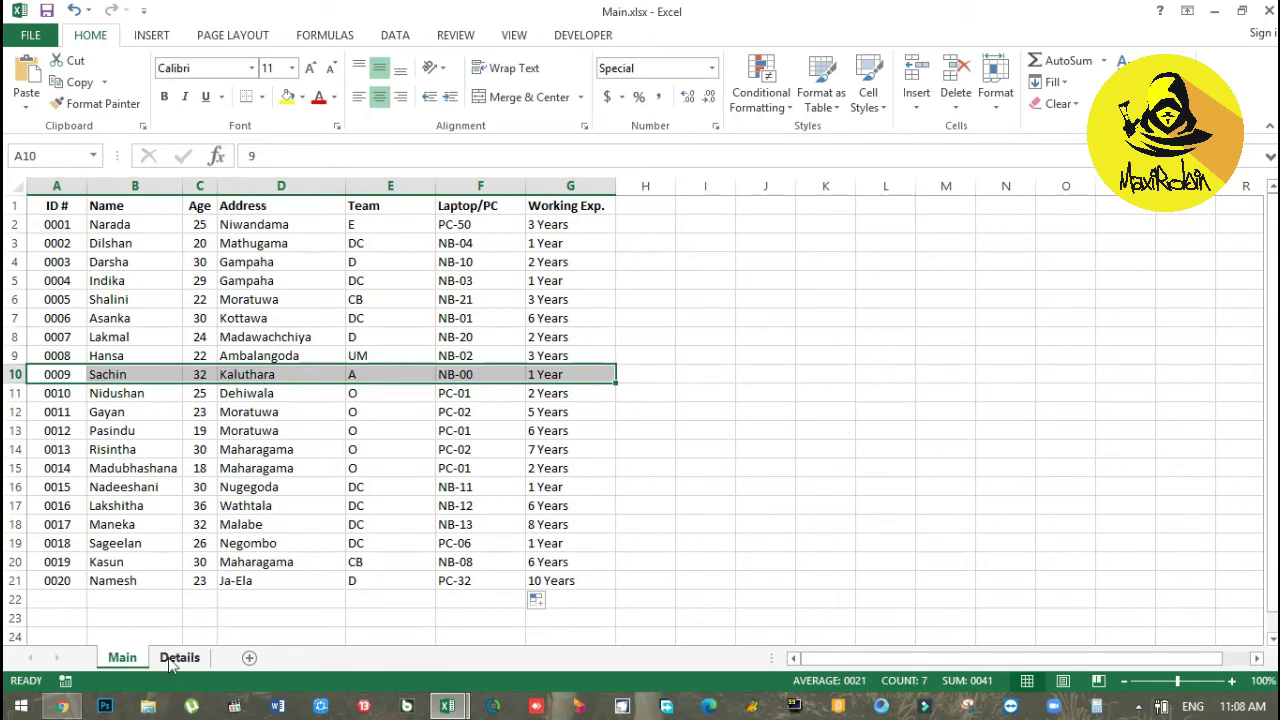
{"action": "left_click", "coordinate": [172, 659]}
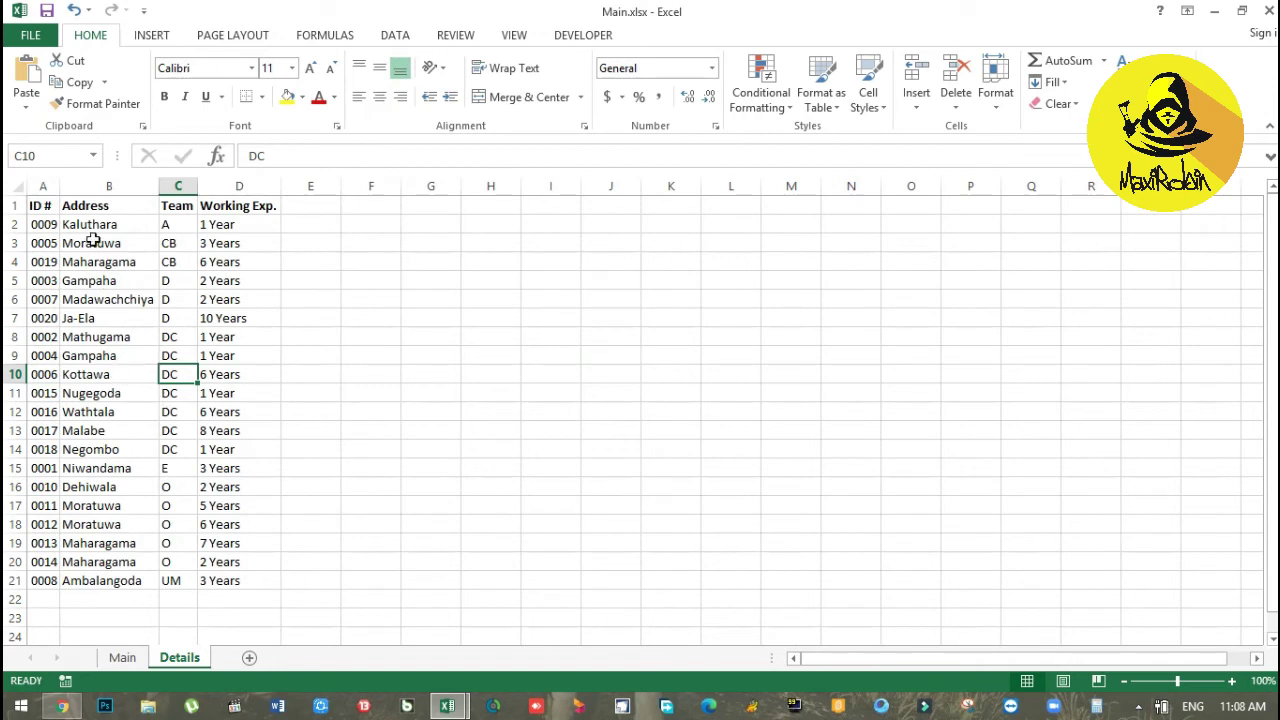
Step: Change employee 0009's Details address from Kaluthara to London and view Main's updated Address
{"action": "left_click", "coordinate": [90, 224]}
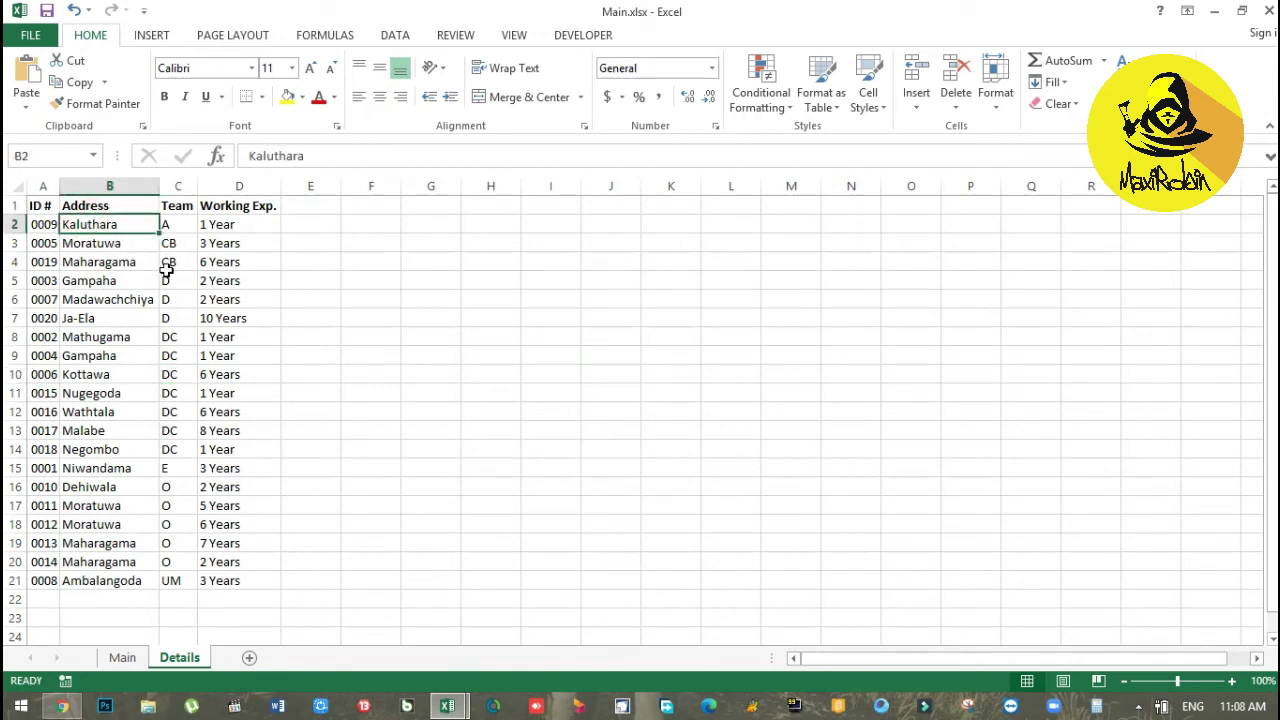
{"action": "type", "text": "London"}
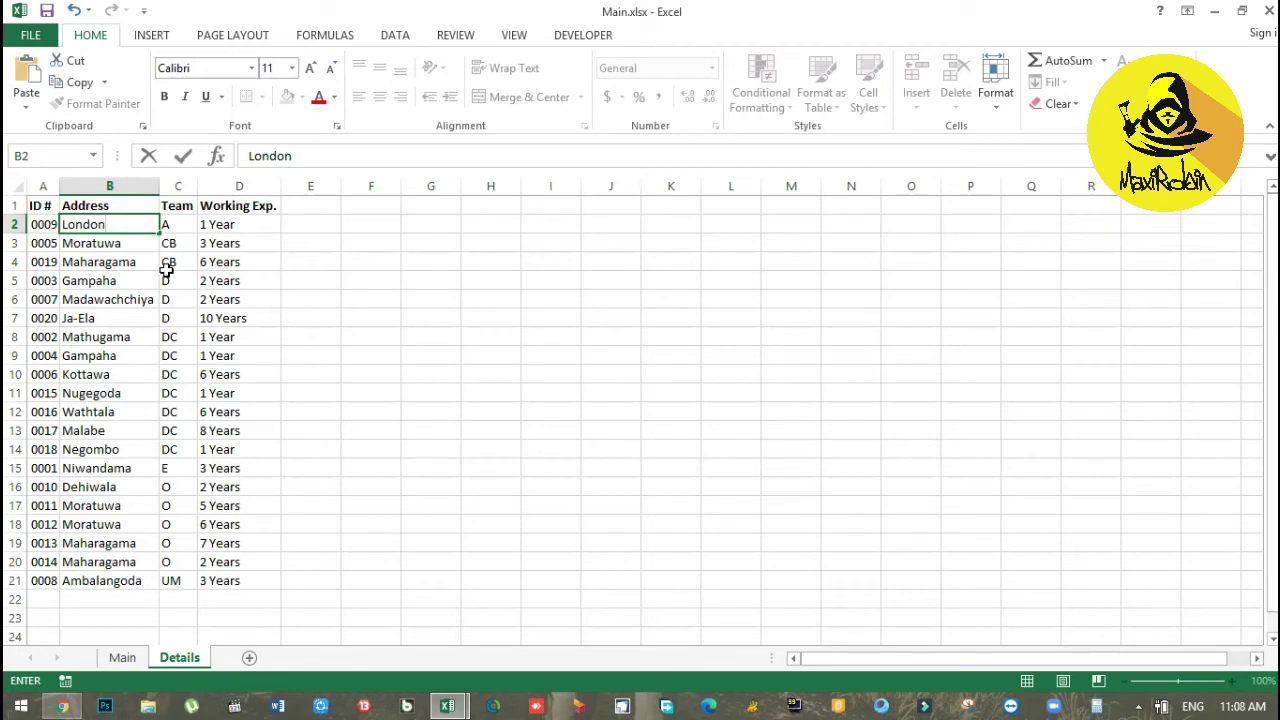
{"action": "key", "text": "Return"}
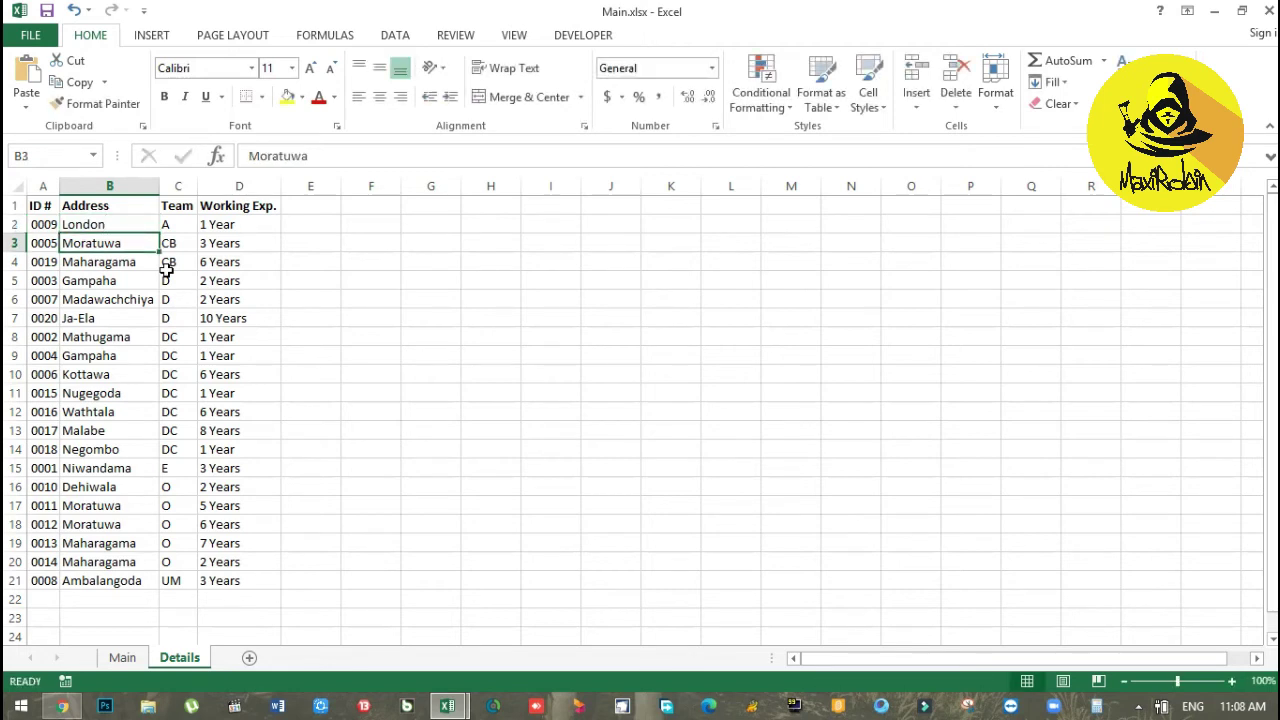
{"action": "left_click", "coordinate": [92, 225]}
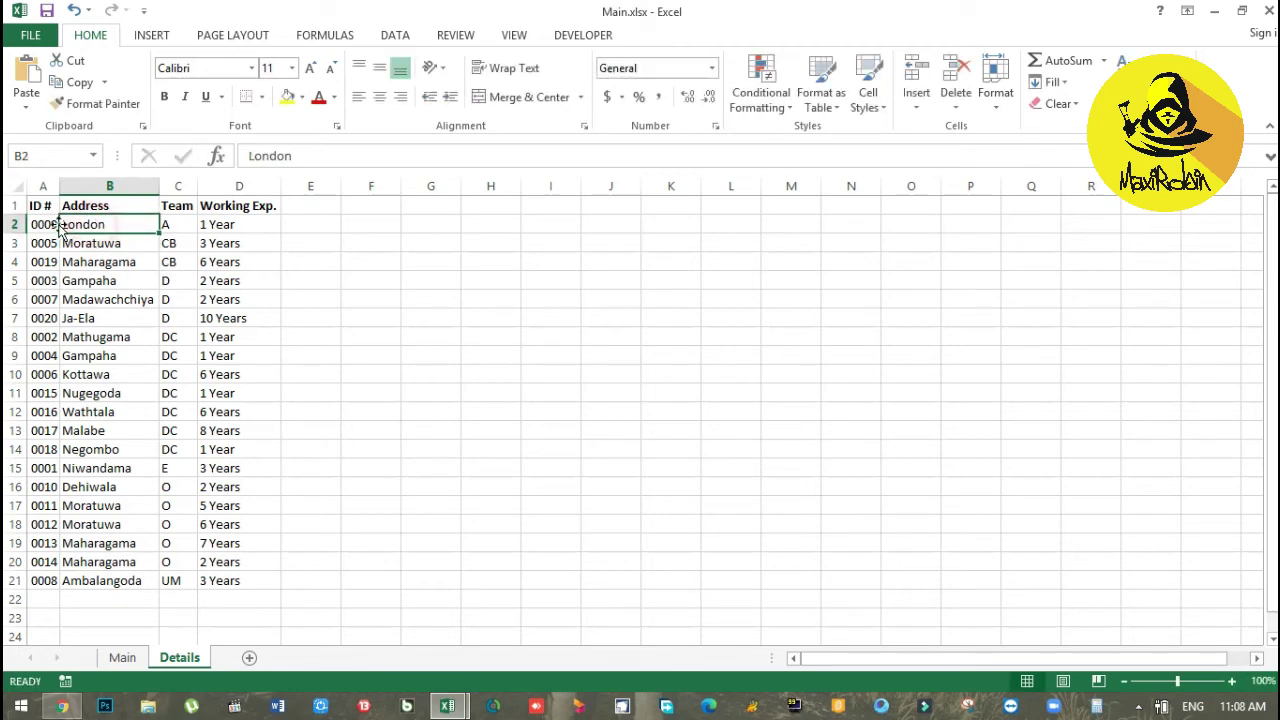
{"action": "left_click", "coordinate": [122, 657]}
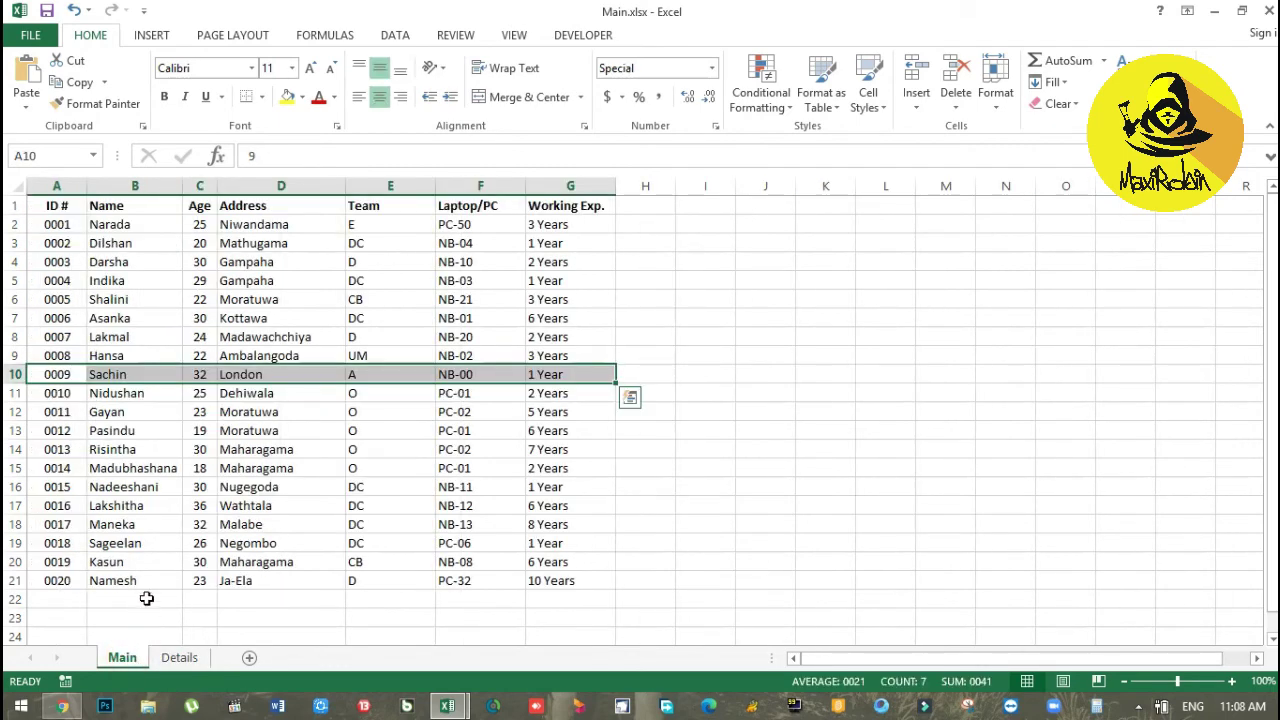
{"action": "left_click", "coordinate": [55, 377]}
{"action": "left_click_drag", "start_coordinate": [125, 383], "coordinate": [569, 374]}
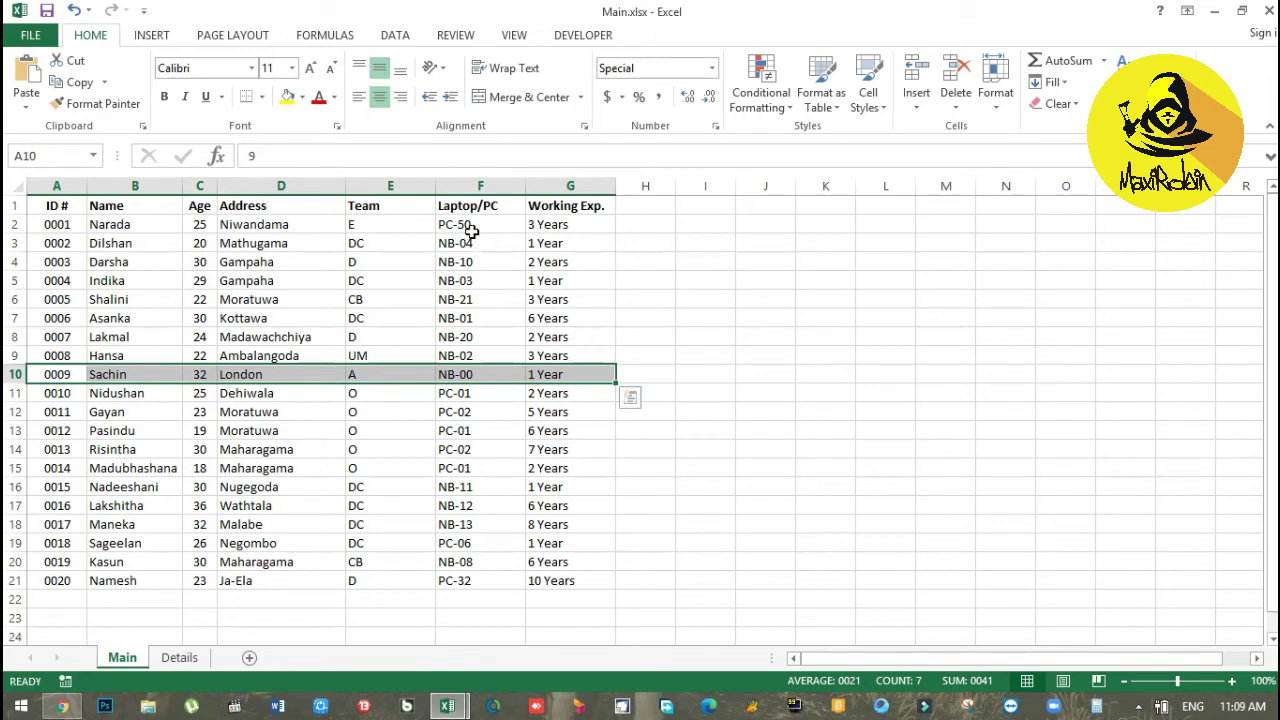
{"action": "left_click_drag", "start_coordinate": [470, 227], "coordinate": [410, 224]}
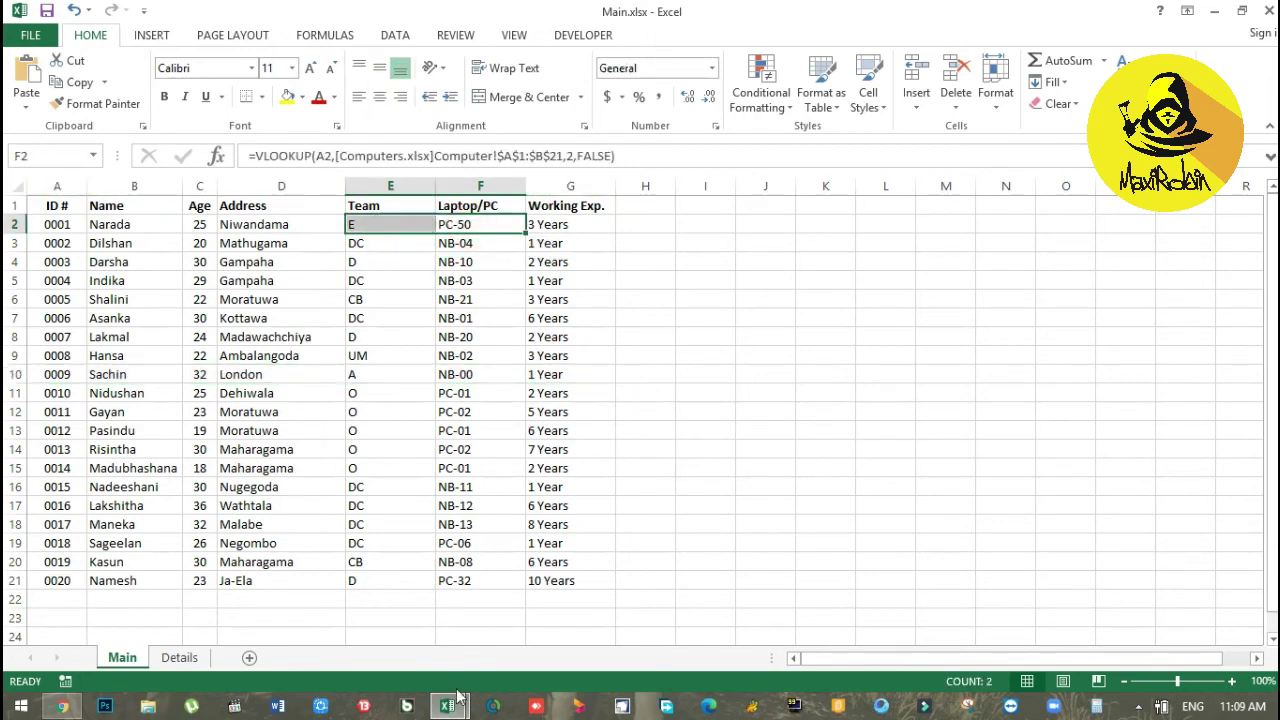
{"action": "mouse_move", "coordinate": [463, 702]}
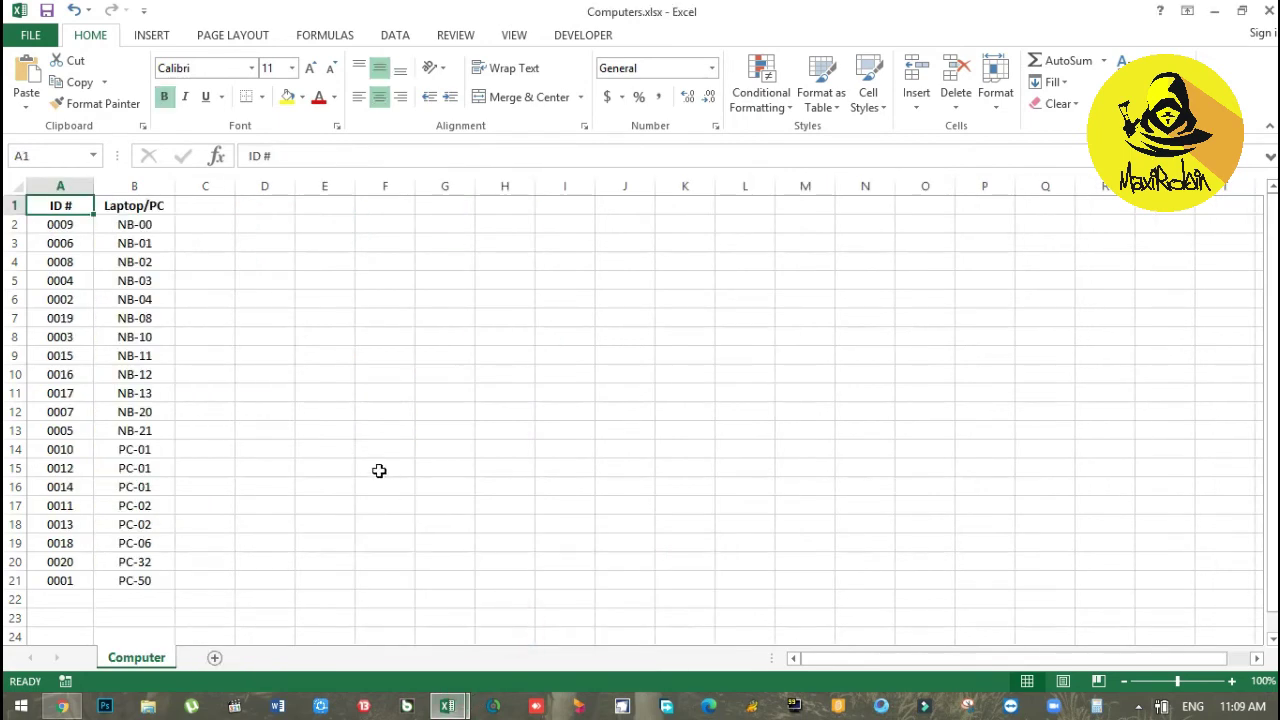
Step: In Computers.xlsx, change ID 0001's Laptop/PC from PC-50 to 'No PC/Laptop'
{"action": "left_click", "coordinate": [512, 625]}
{"action": "left_click", "coordinate": [136, 582]}
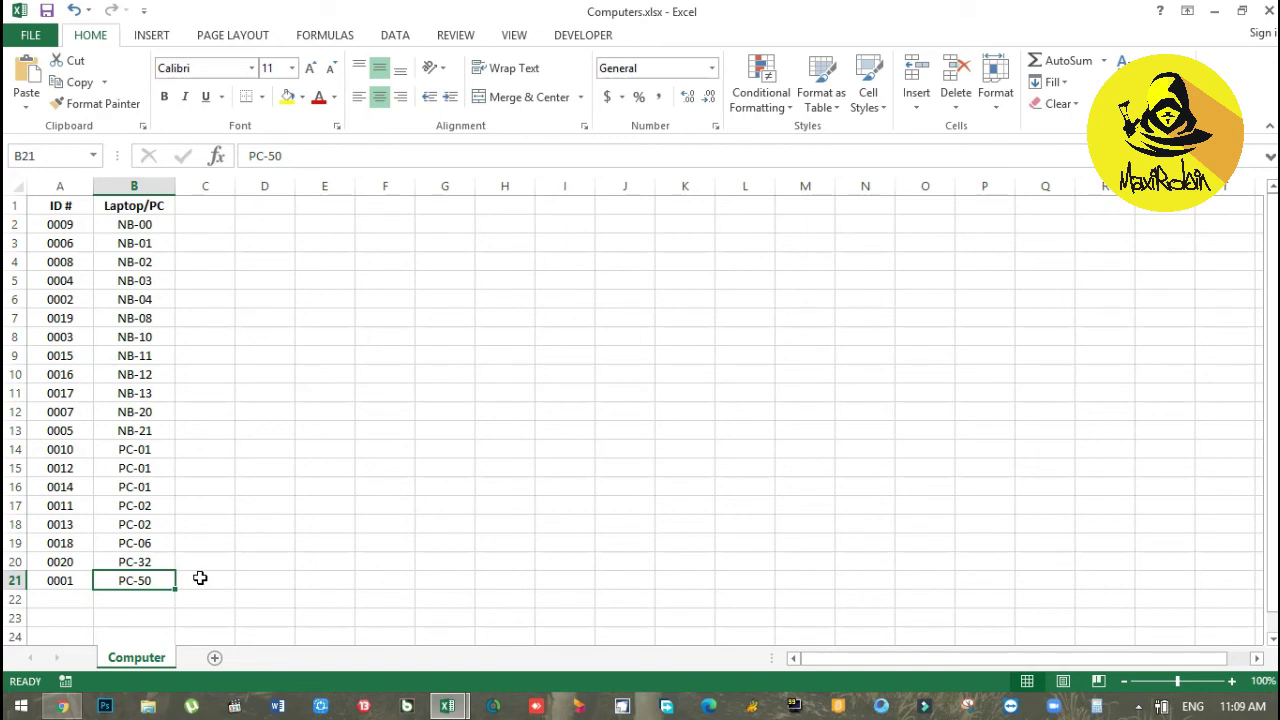
{"action": "type", "text": "No"}
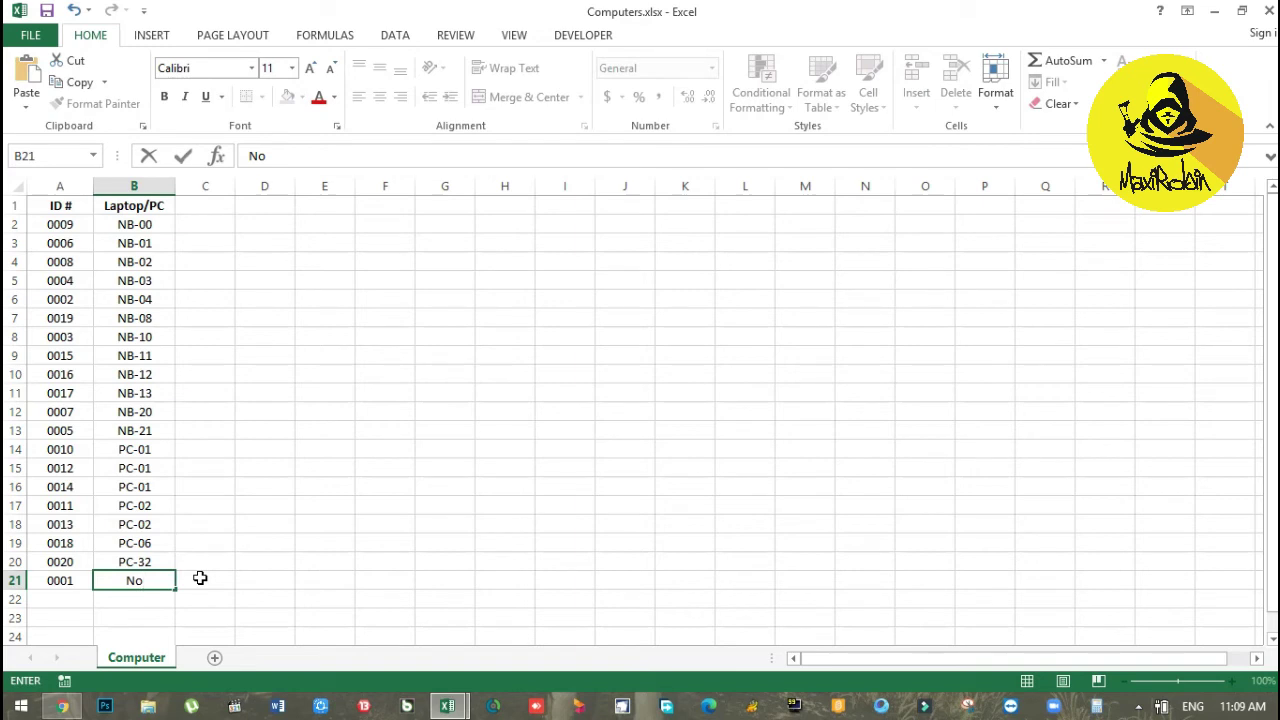
{"action": "type", "text": " PC"}
{"action": "type", "text": "/La"}
{"action": "type", "text": "ptop"}
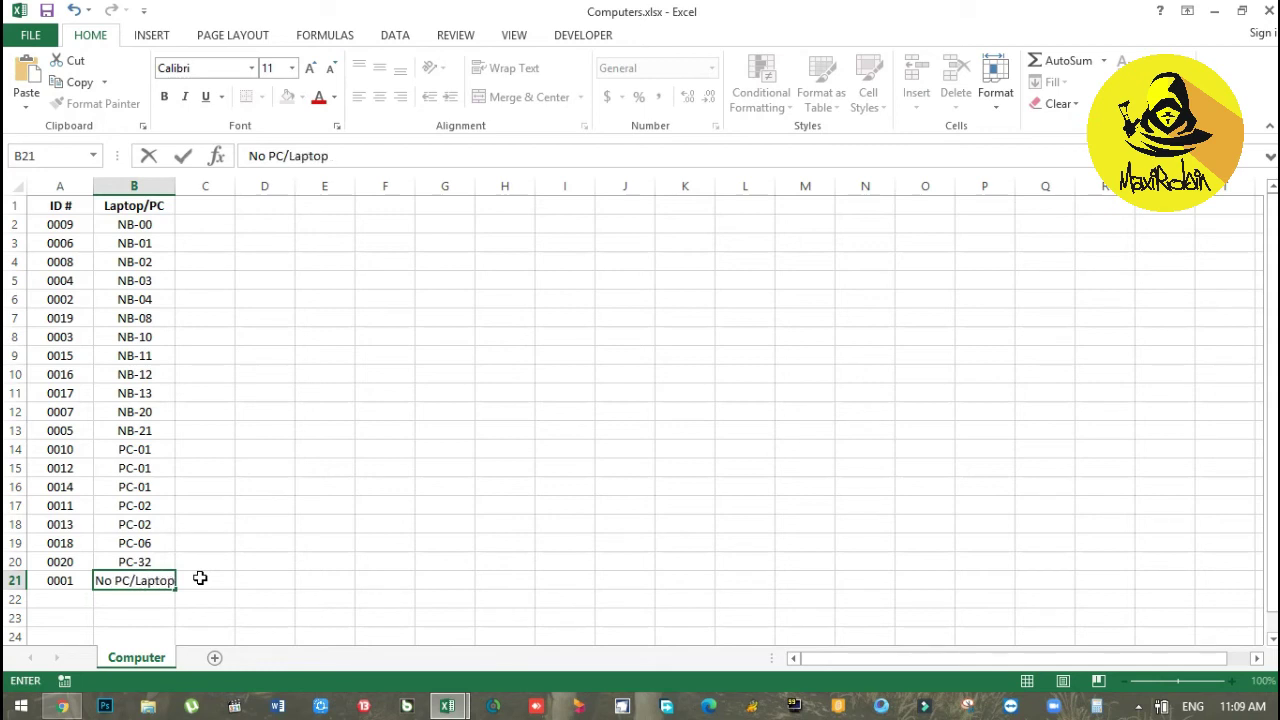
{"action": "key", "text": "Return"}
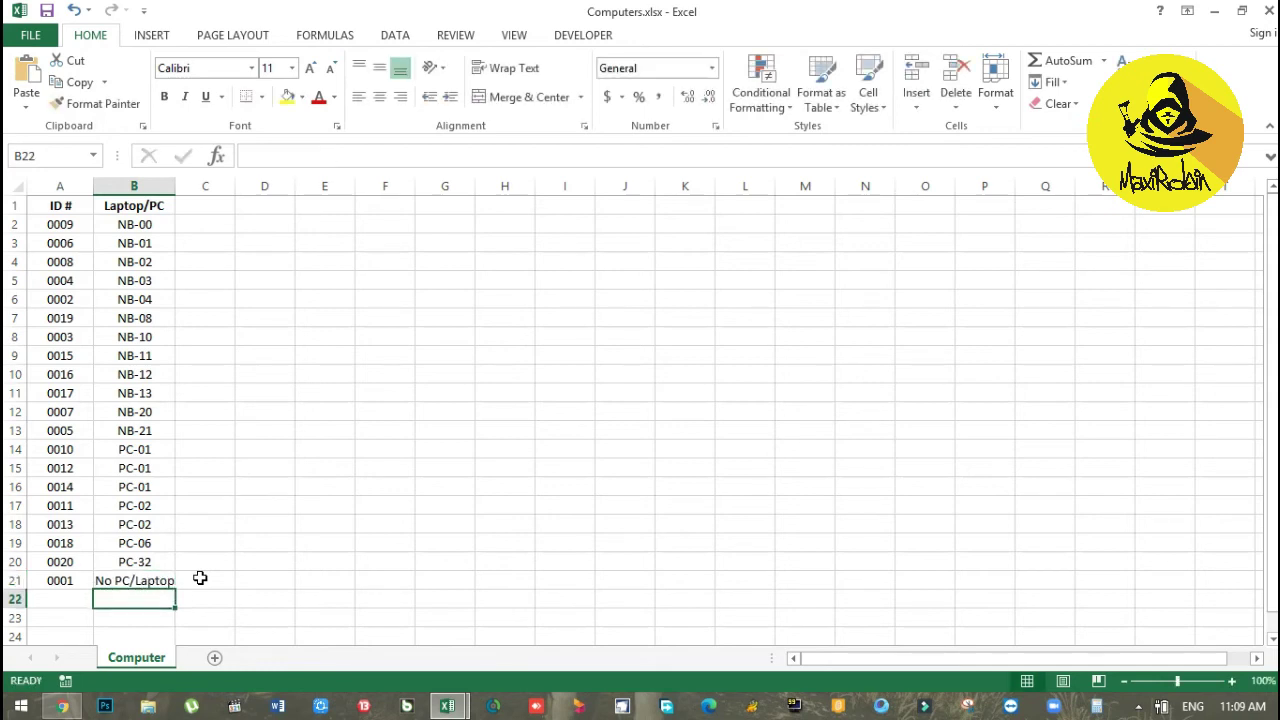
Step: Verify that Main.xlsx F2 now returns No PC/Laptop for ID 0001
{"action": "key", "text": "ctrl+Tab"}
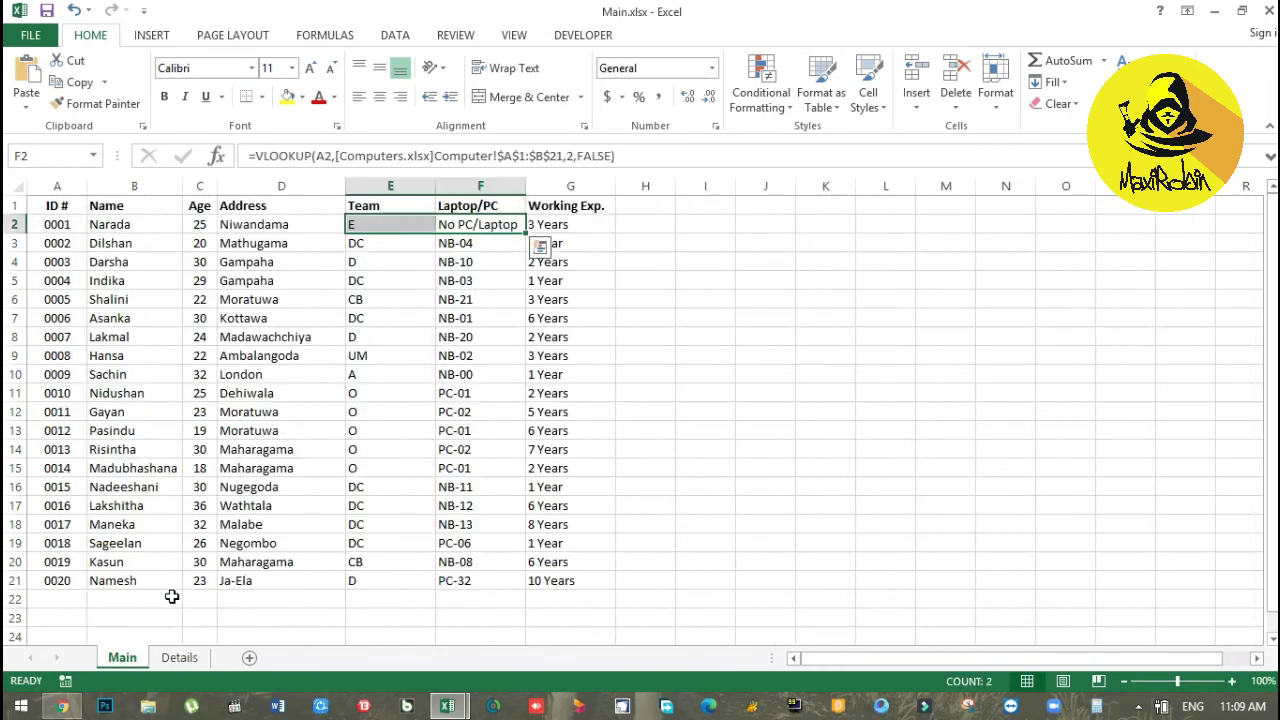
{"action": "left_click", "coordinate": [400, 298]}
{"action": "left_click", "coordinate": [469, 230]}
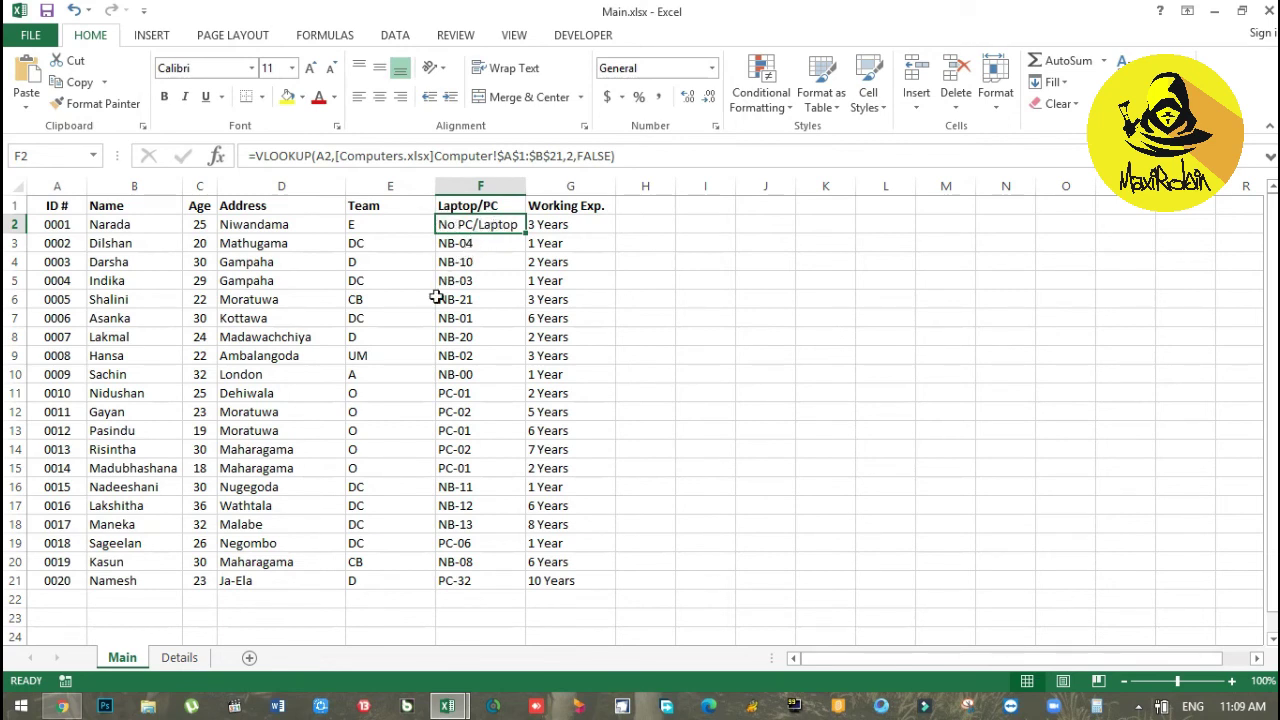
{"action": "key", "text": "ctrl+Tab"}
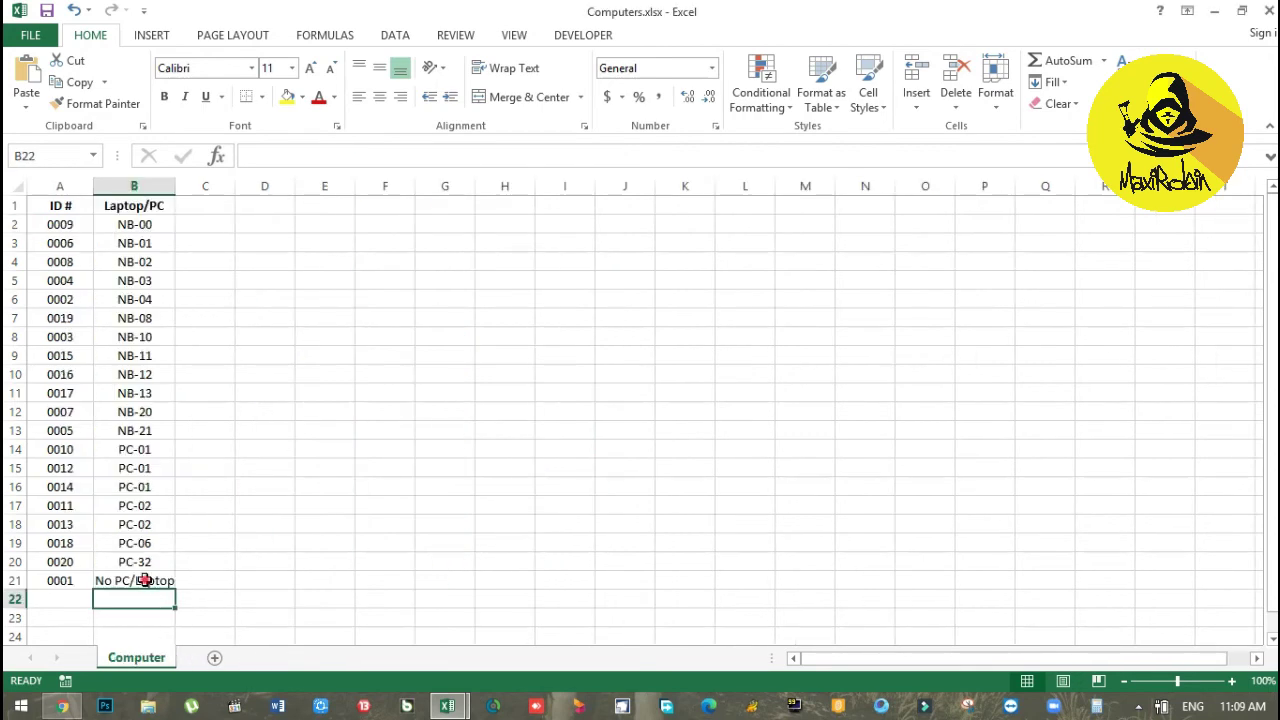
Step: Restore ID 0001's Laptop/PC in Computers.xlsx to PC-50
{"action": "left_click", "coordinate": [154, 580]}
{"action": "type", "text": "PC-"}
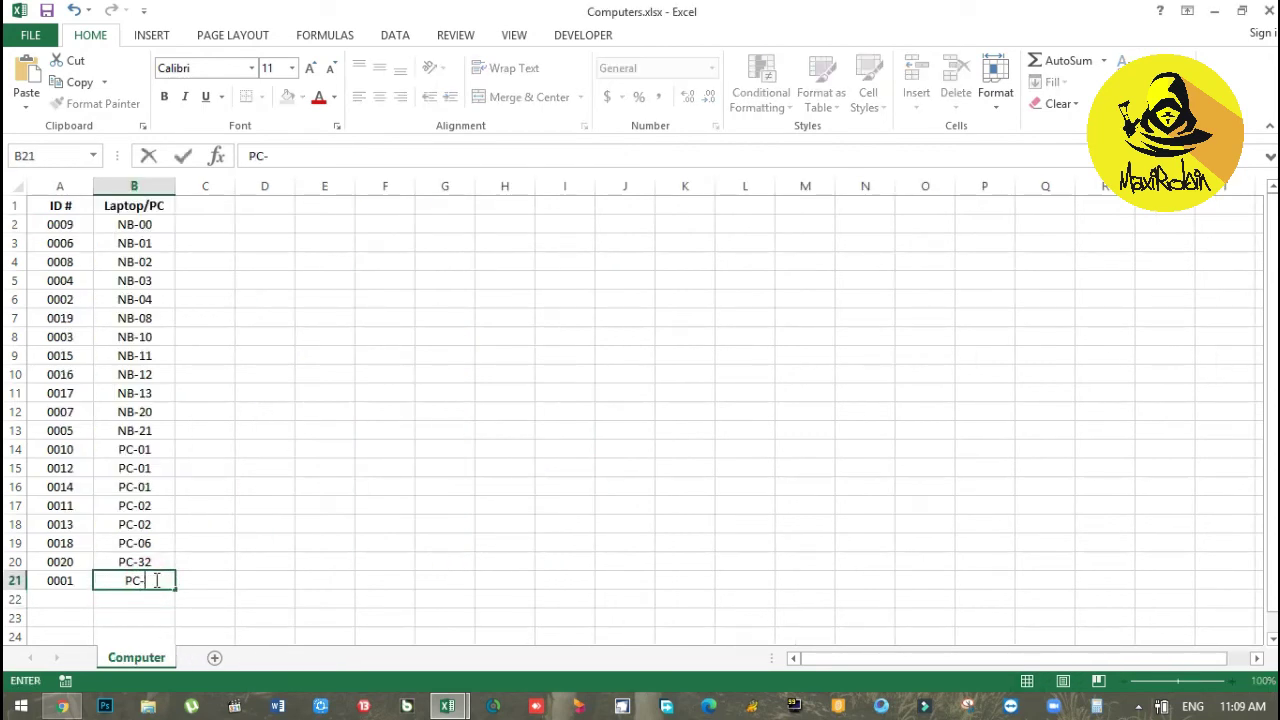
{"action": "type", "text": "50"}
{"action": "key", "text": "Return"}
Step: Check Main.xlsx shows PC-50 again and select the row for ID 0016
{"action": "key", "text": "alt"}
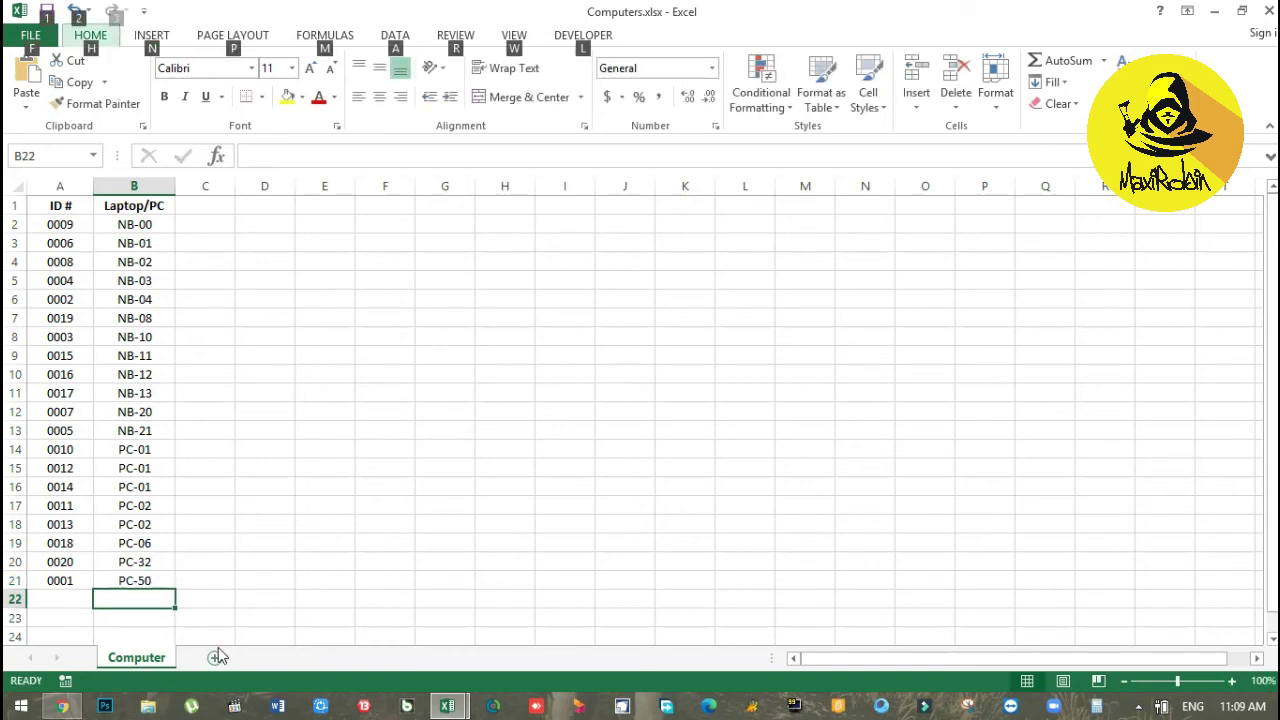
{"action": "mouse_move", "coordinate": [478, 710]}
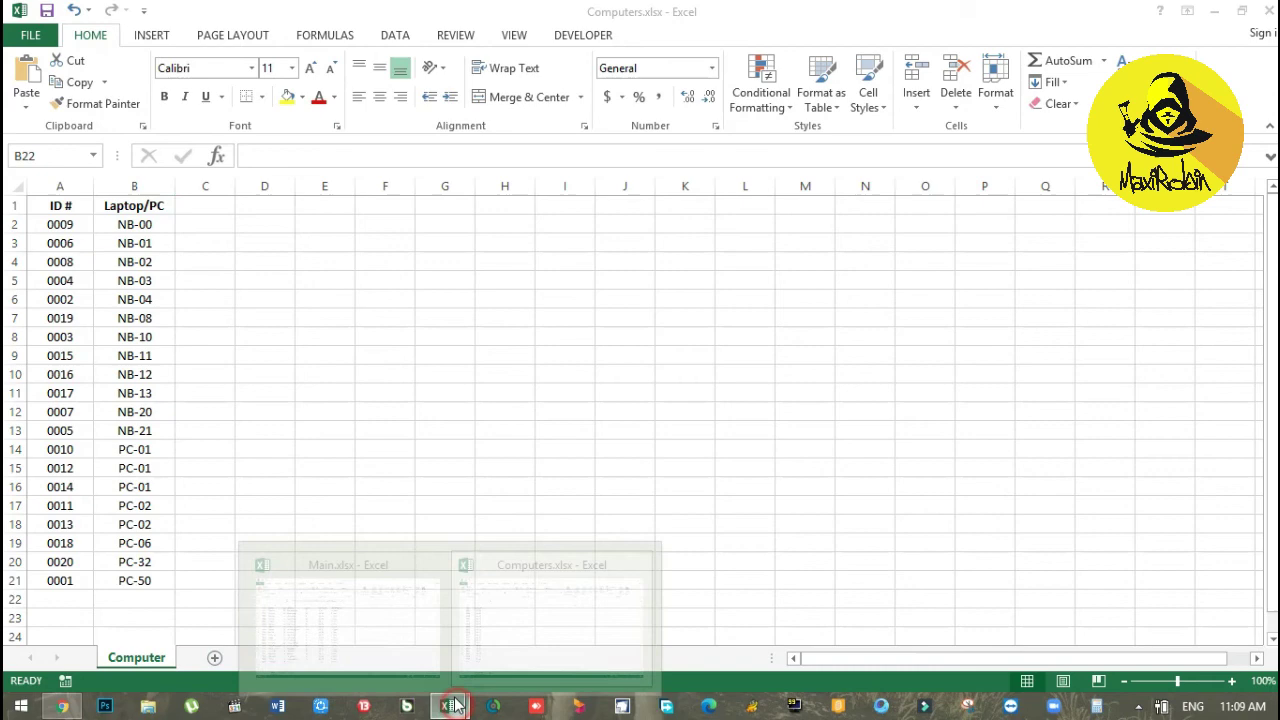
{"action": "left_click", "coordinate": [366, 612]}
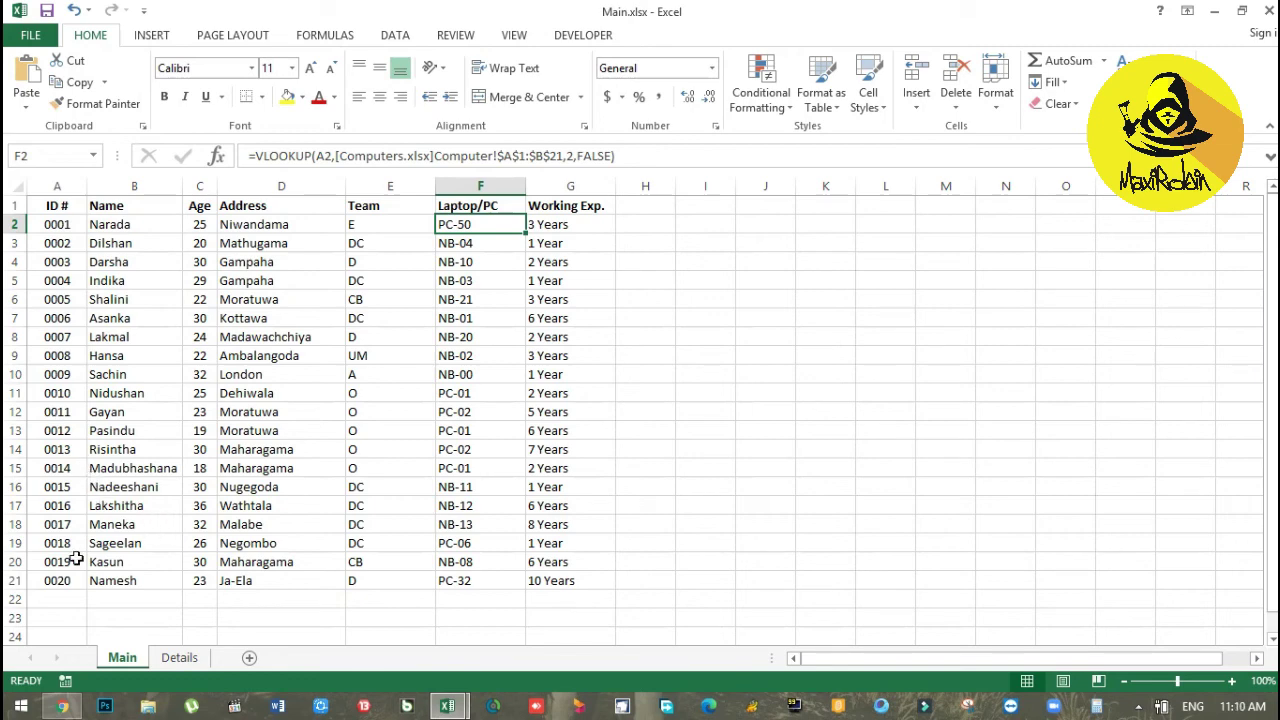
{"action": "left_click", "coordinate": [14, 506]}
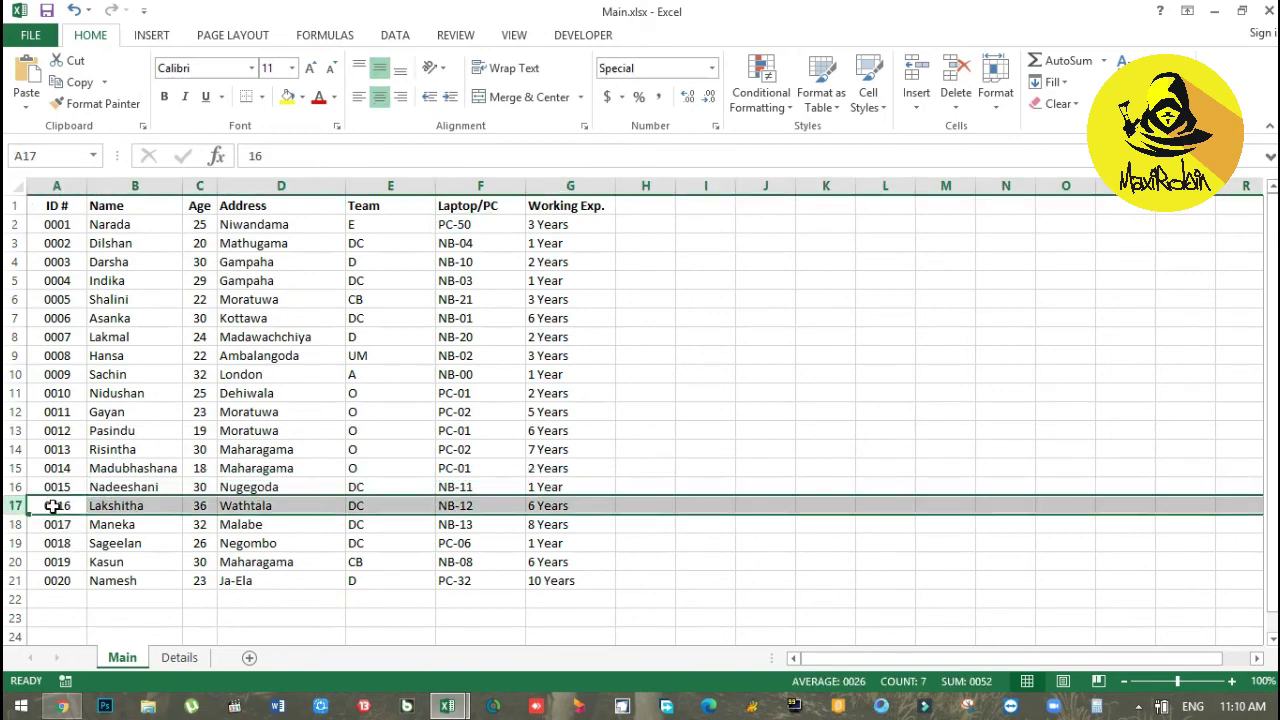
Step: Delete ID 0016's row (Wathtala, DC, 6 Years) from the Details sheet
{"action": "left_click", "coordinate": [184, 662]}
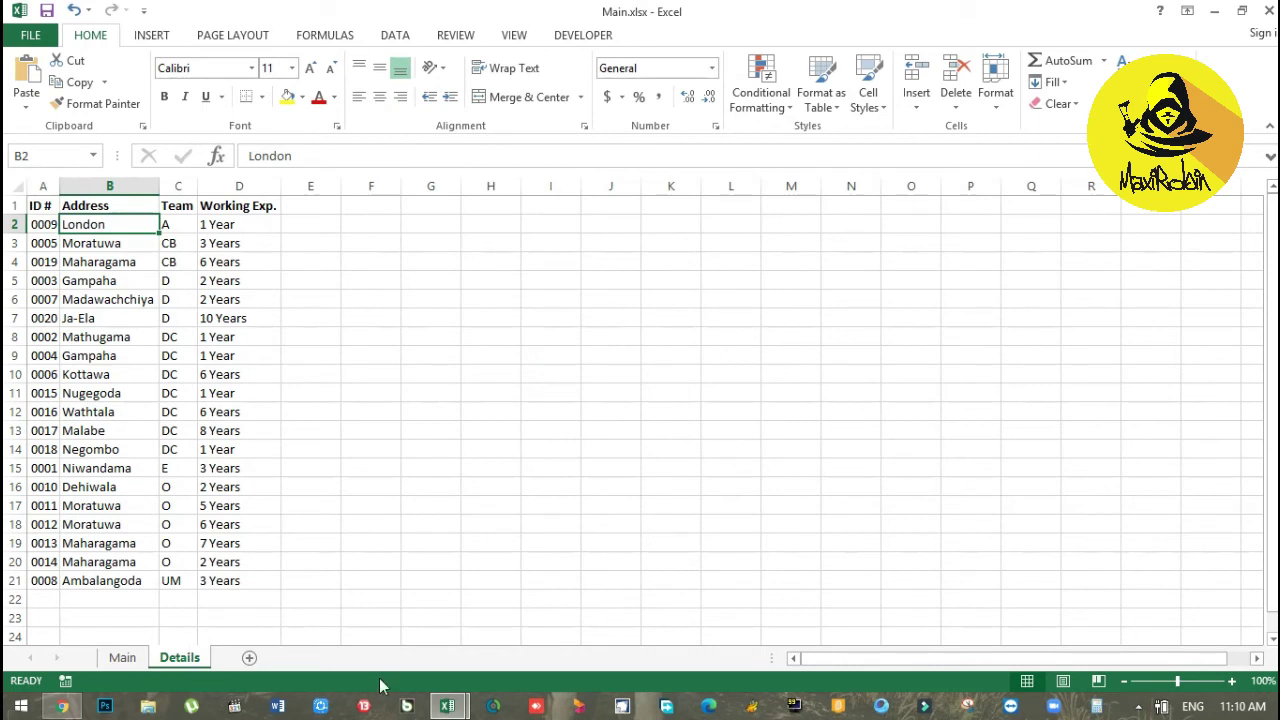
{"action": "left_click", "coordinate": [15, 412]}
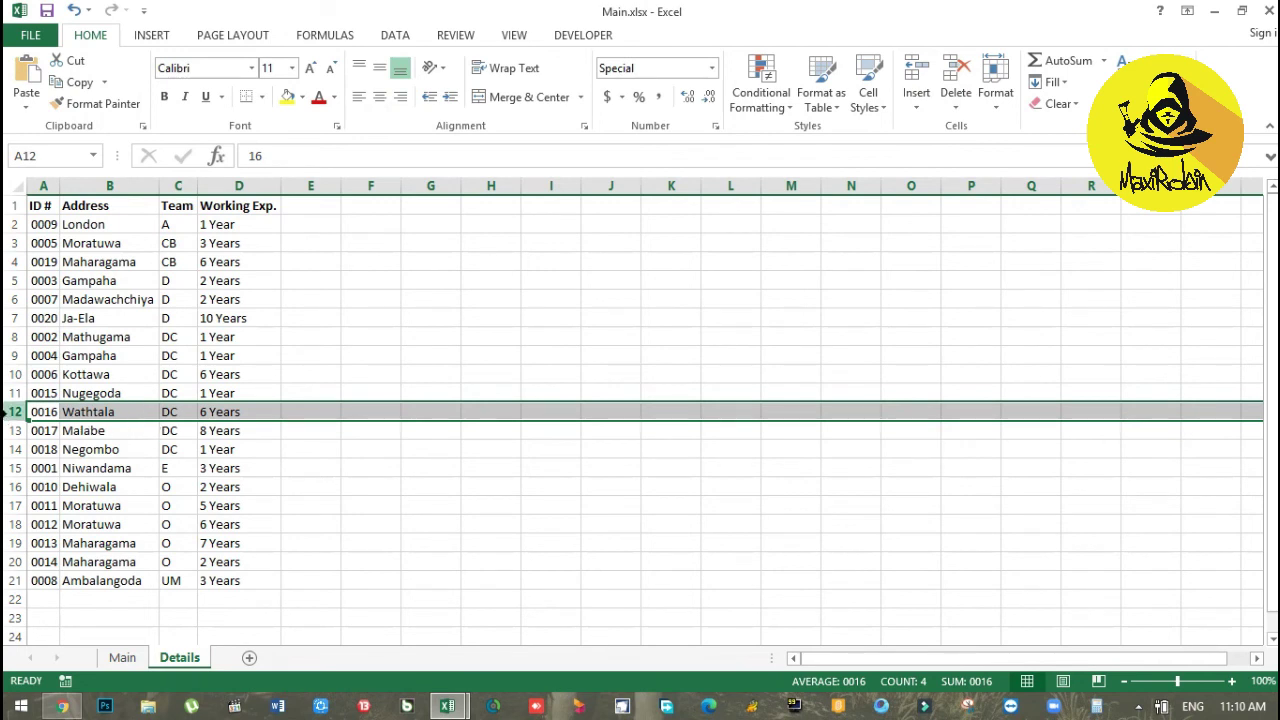
{"action": "right_click", "coordinate": [8, 412]}
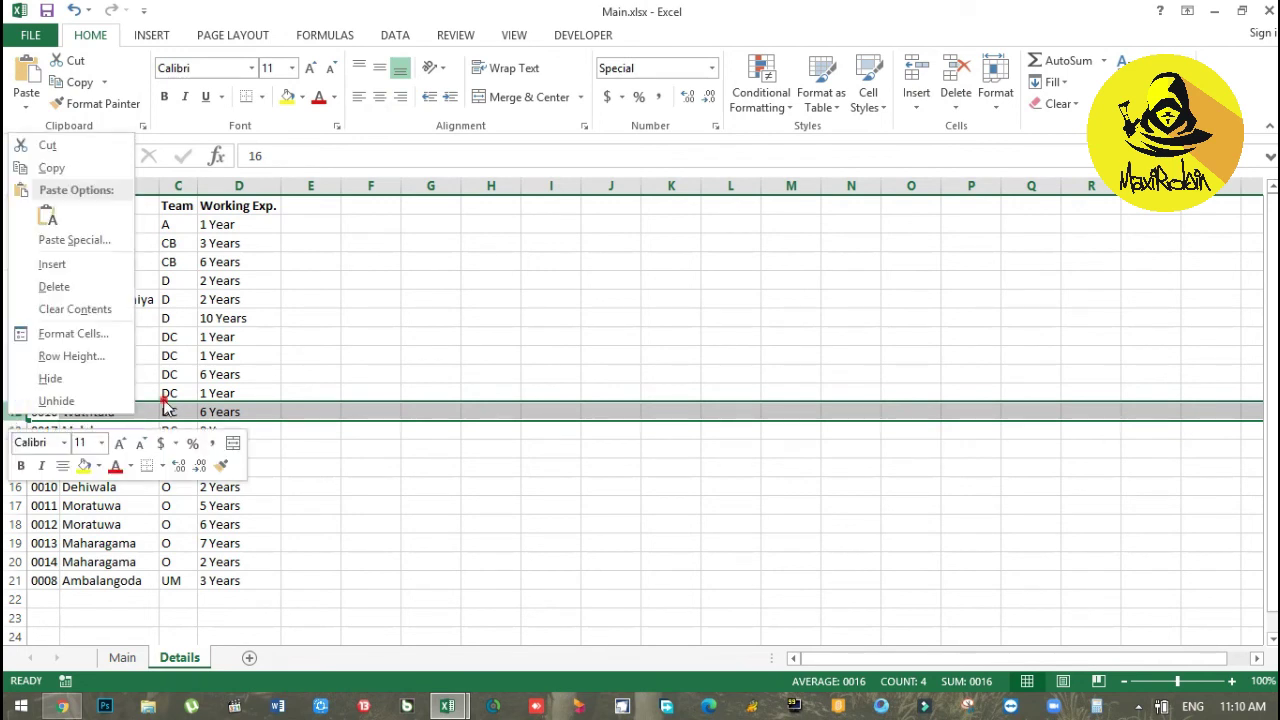
{"action": "key", "text": "Escape"}
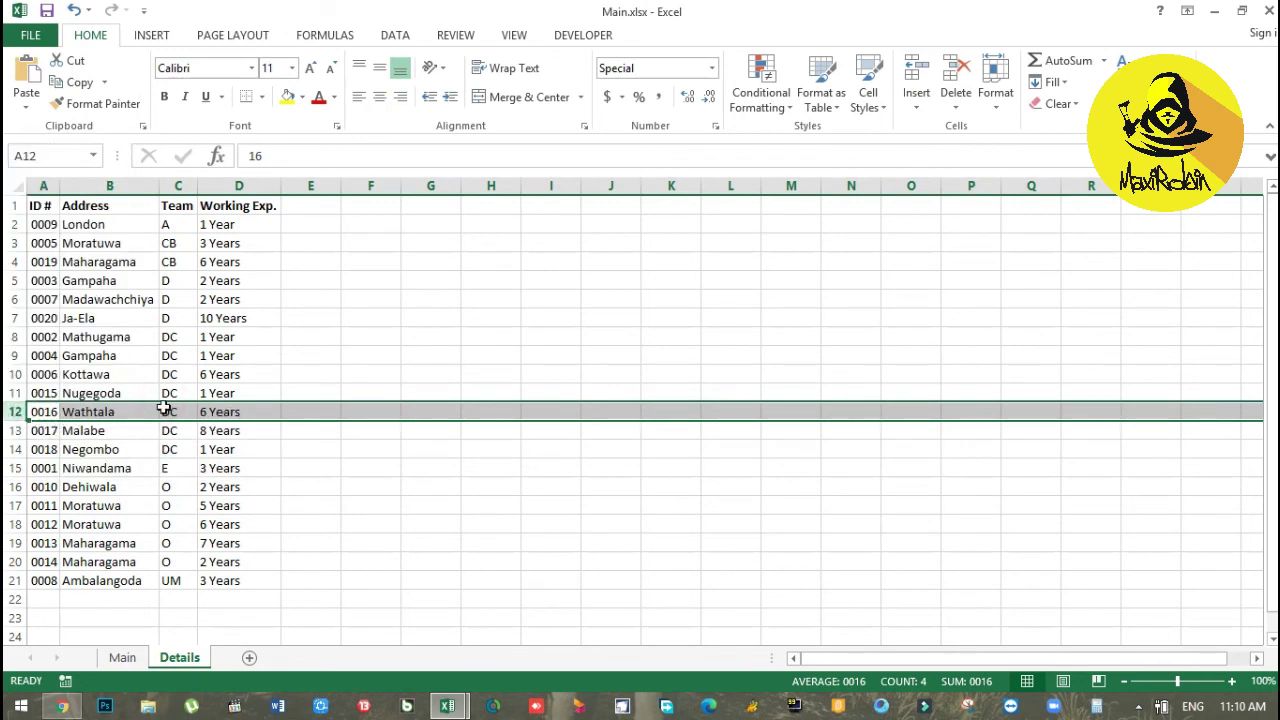
{"action": "right_click", "coordinate": [12, 414]}
{"action": "left_click", "coordinate": [55, 288]}
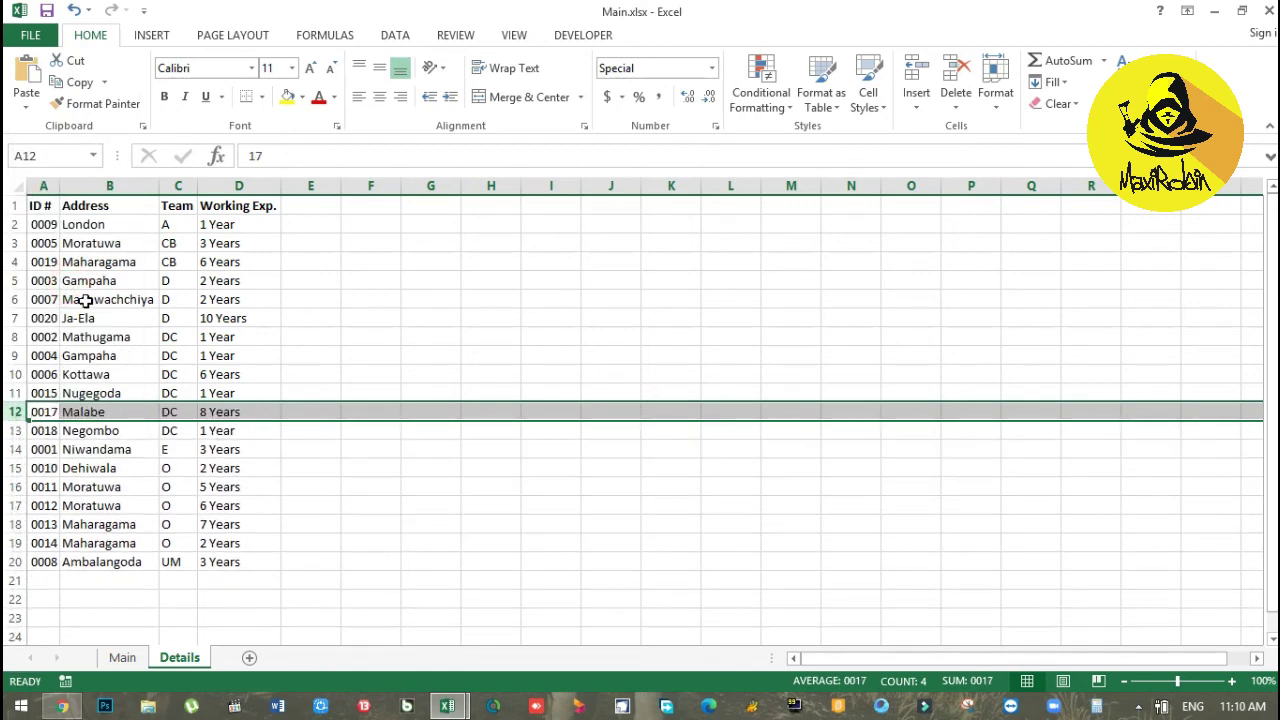
{"action": "left_click", "coordinate": [95, 318]}
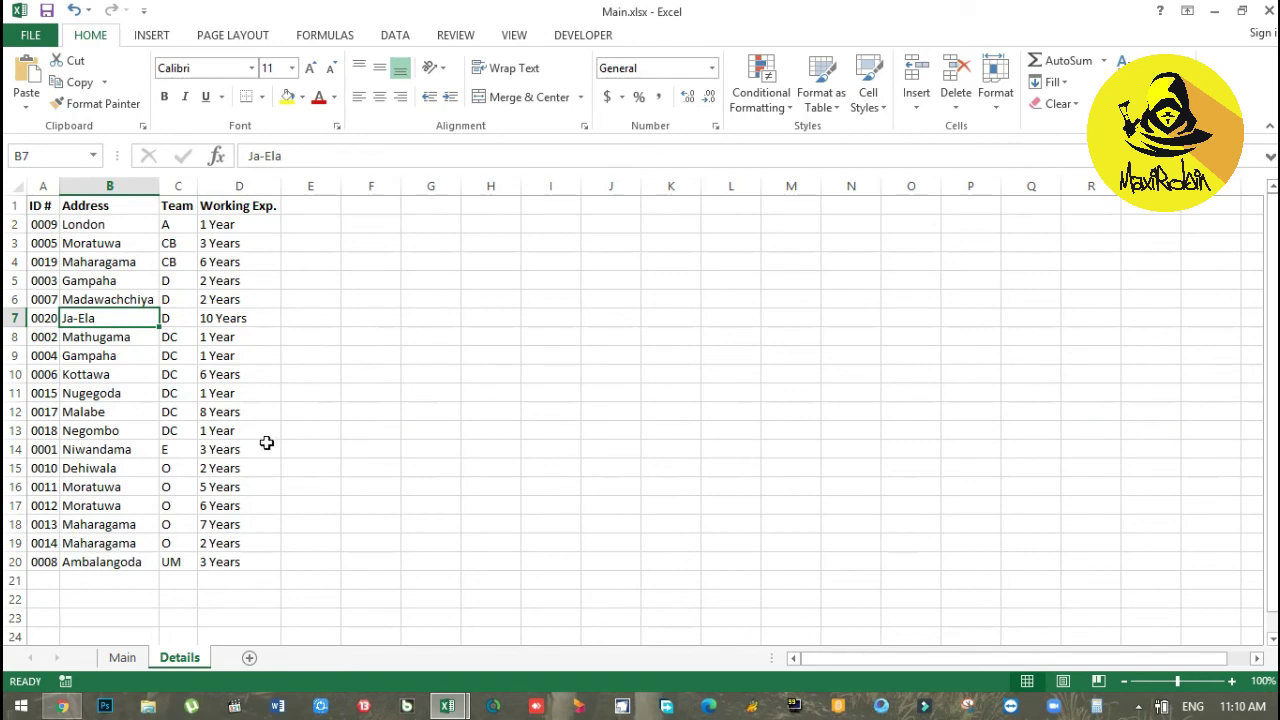
{"action": "left_click", "coordinate": [118, 660]}
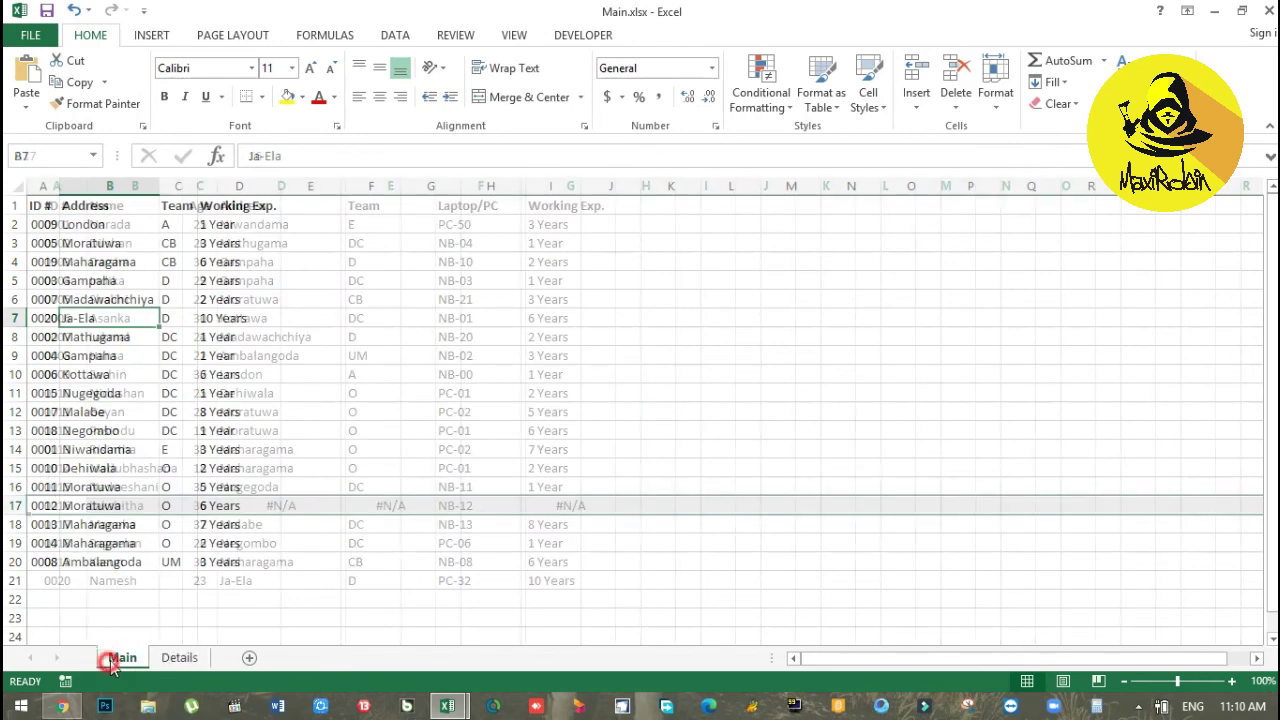
{"action": "left_click", "coordinate": [226, 541]}
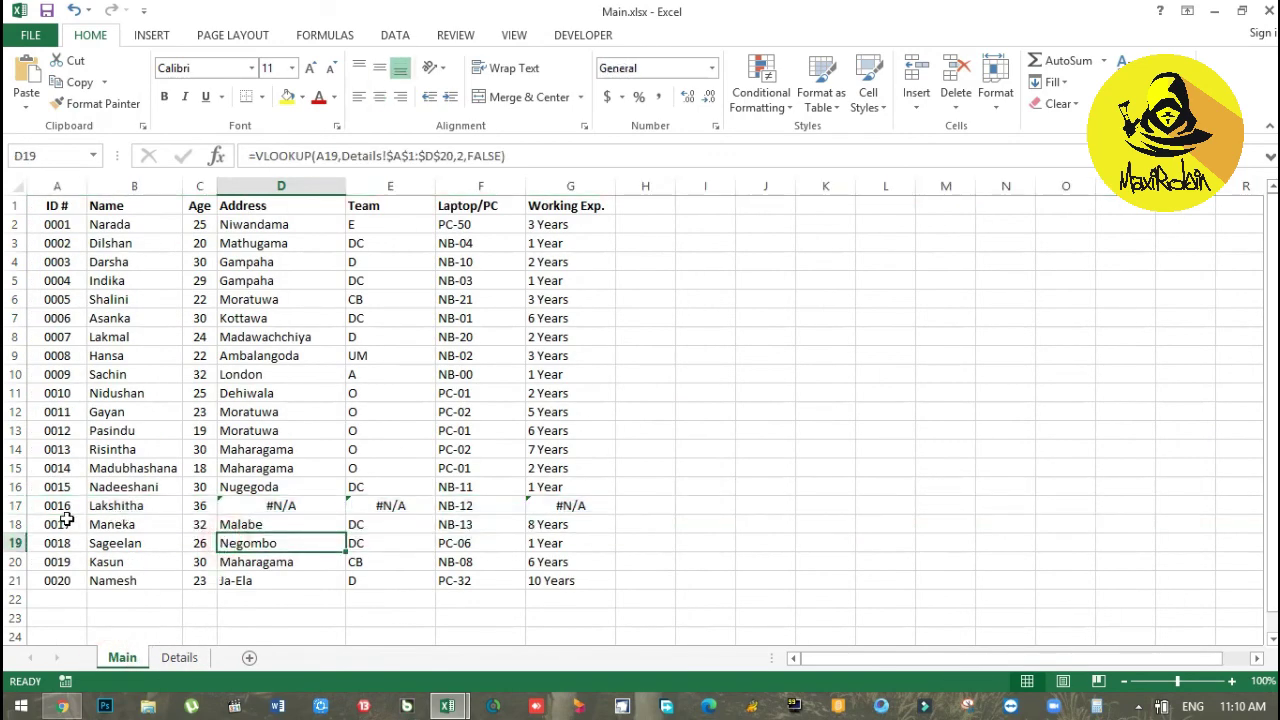
{"action": "left_click_drag", "start_coordinate": [48, 510], "coordinate": [193, 512]}
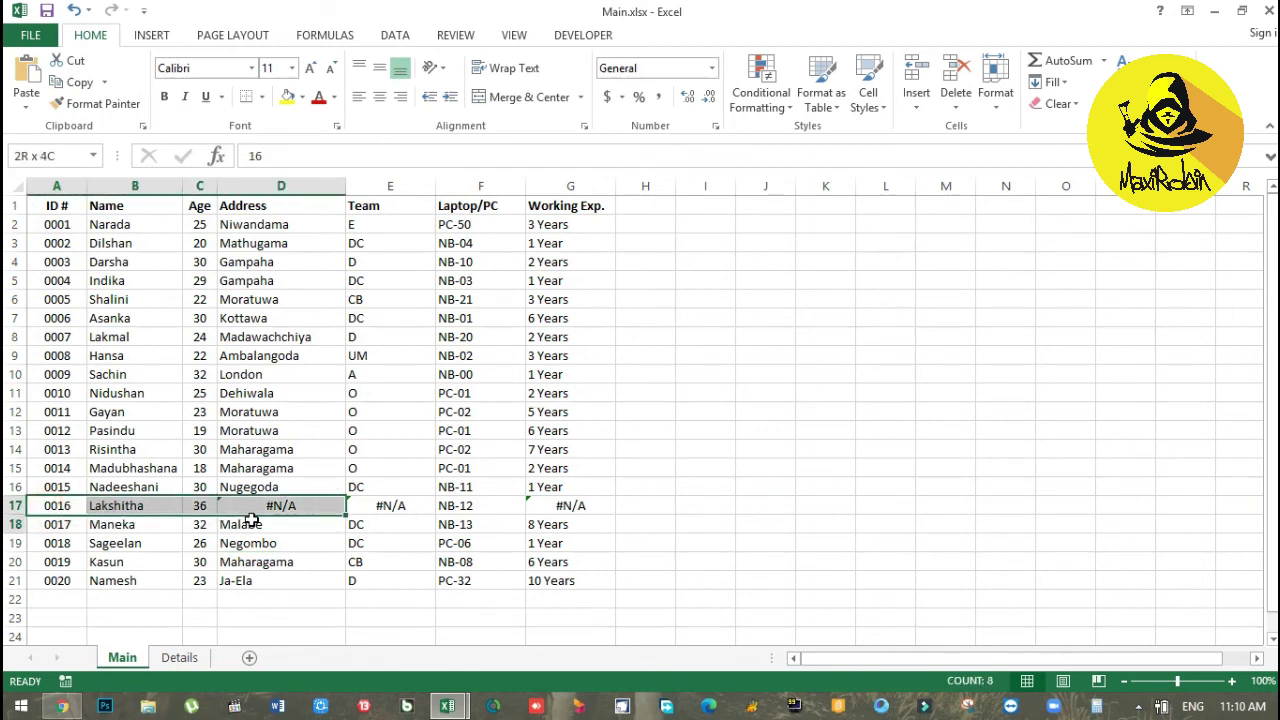
{"action": "left_click_drag", "start_coordinate": [193, 512], "coordinate": [266, 510]}
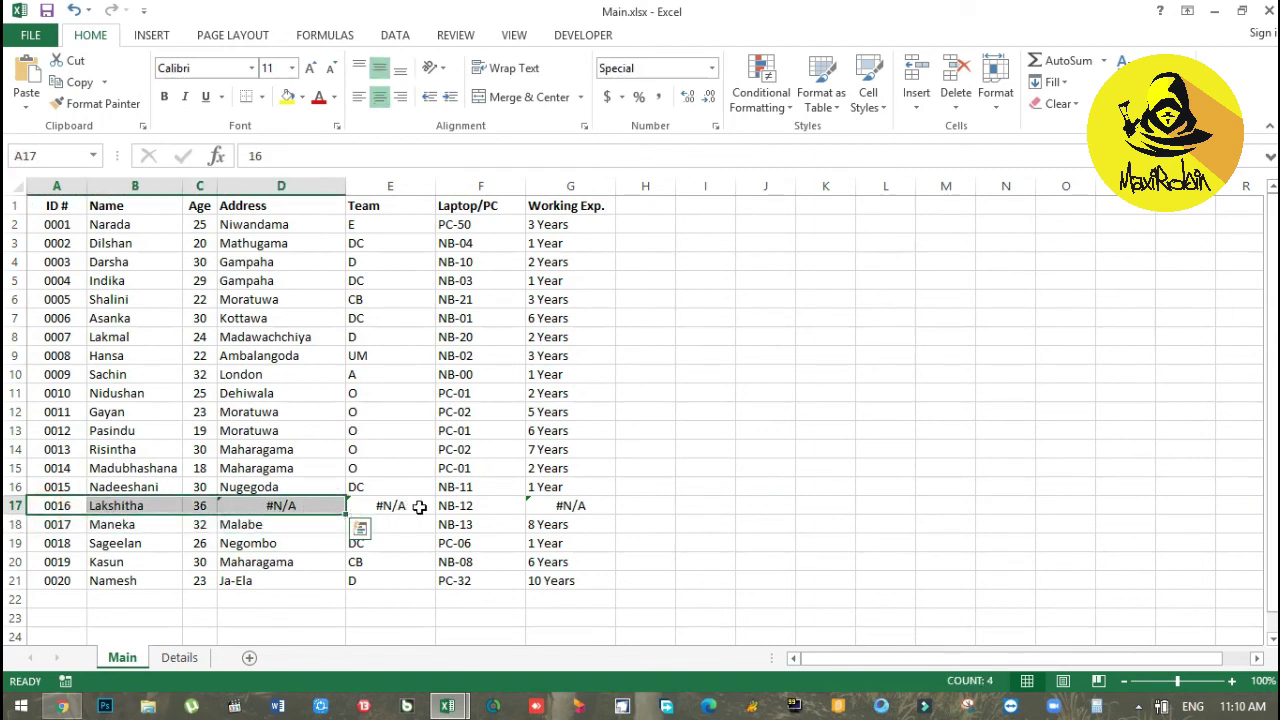
{"action": "left_click", "coordinate": [600, 511]}
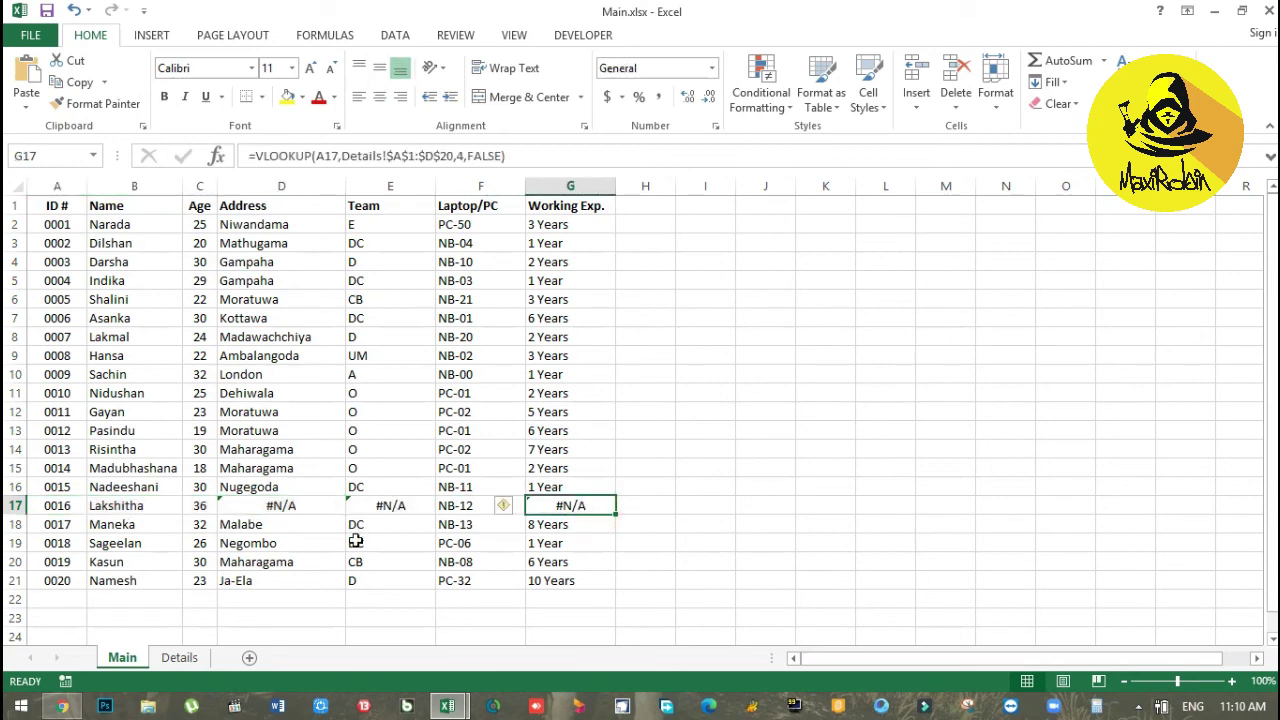
{"action": "left_click_drag", "start_coordinate": [395, 510], "coordinate": [253, 506]}
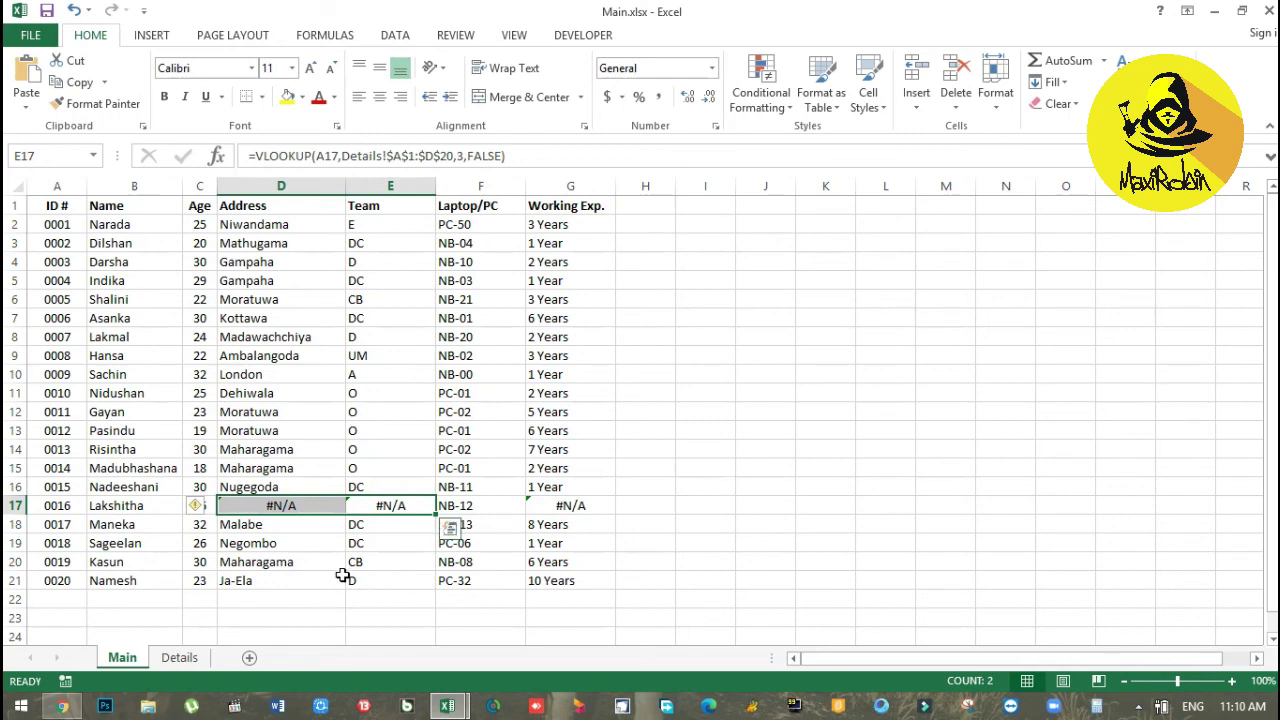
{"action": "left_click", "coordinate": [471, 508]}
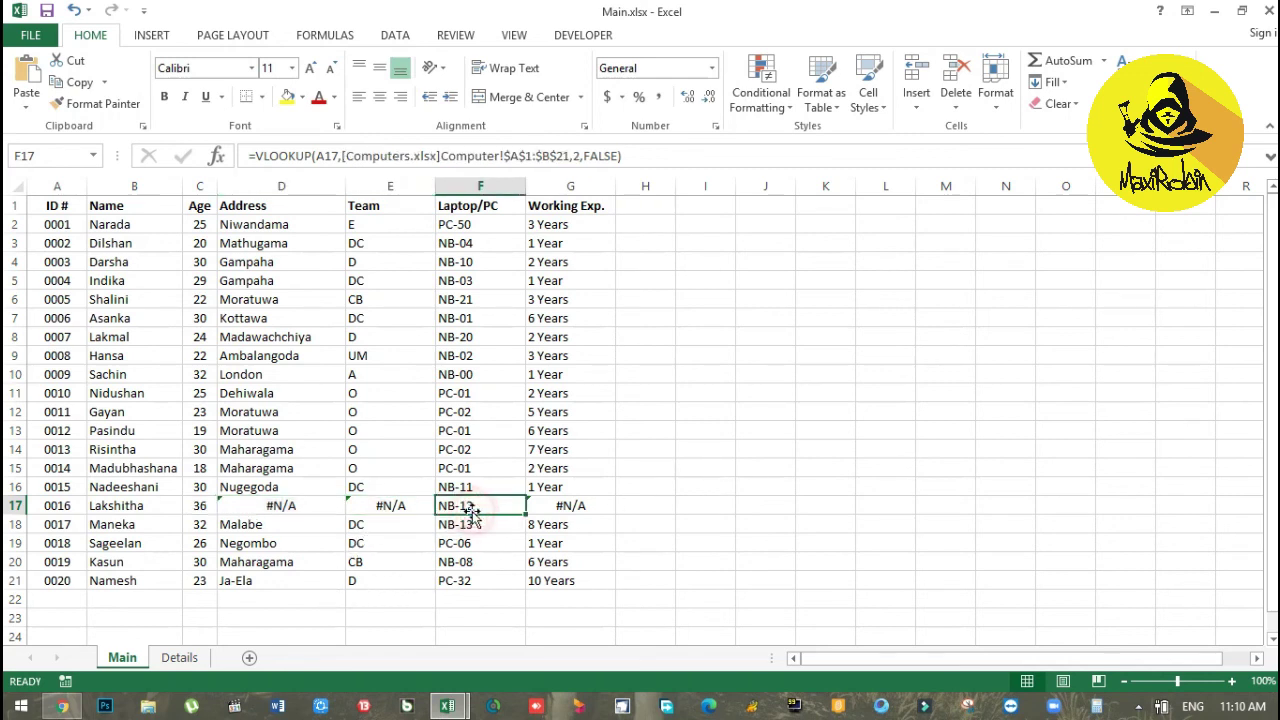
Step: In Computers.xlsx, select ID 0016's NB-12 entry and compare it with Main.xlsx
{"action": "left_click", "coordinate": [447, 706]}
{"action": "left_click", "coordinate": [480, 632]}
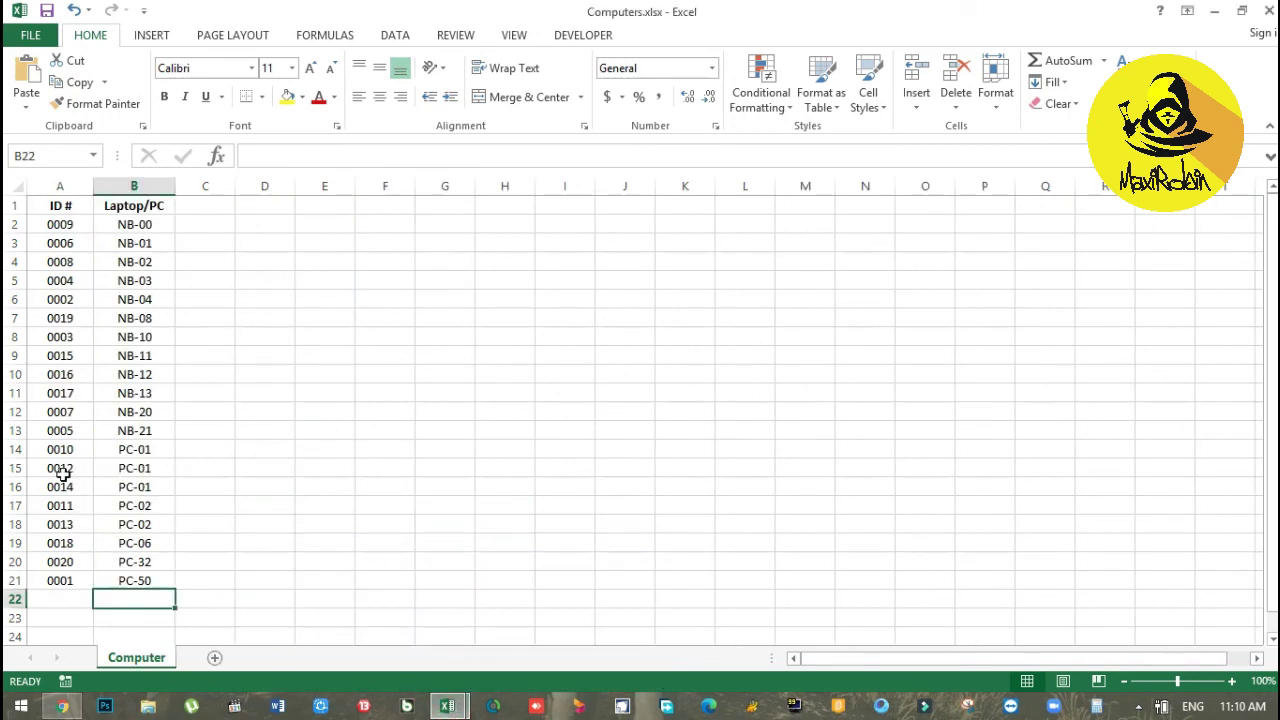
{"action": "left_click_drag", "start_coordinate": [37, 374], "coordinate": [155, 374]}
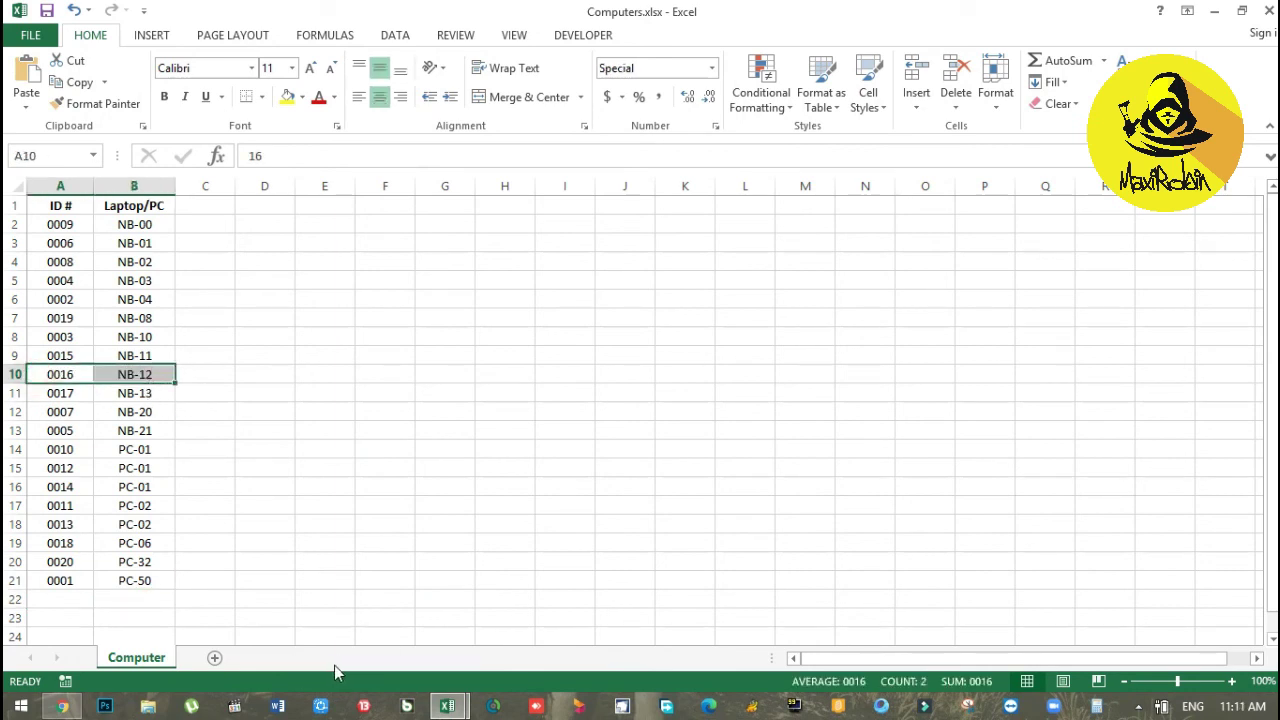
{"action": "key", "text": "ctrl+Tab"}
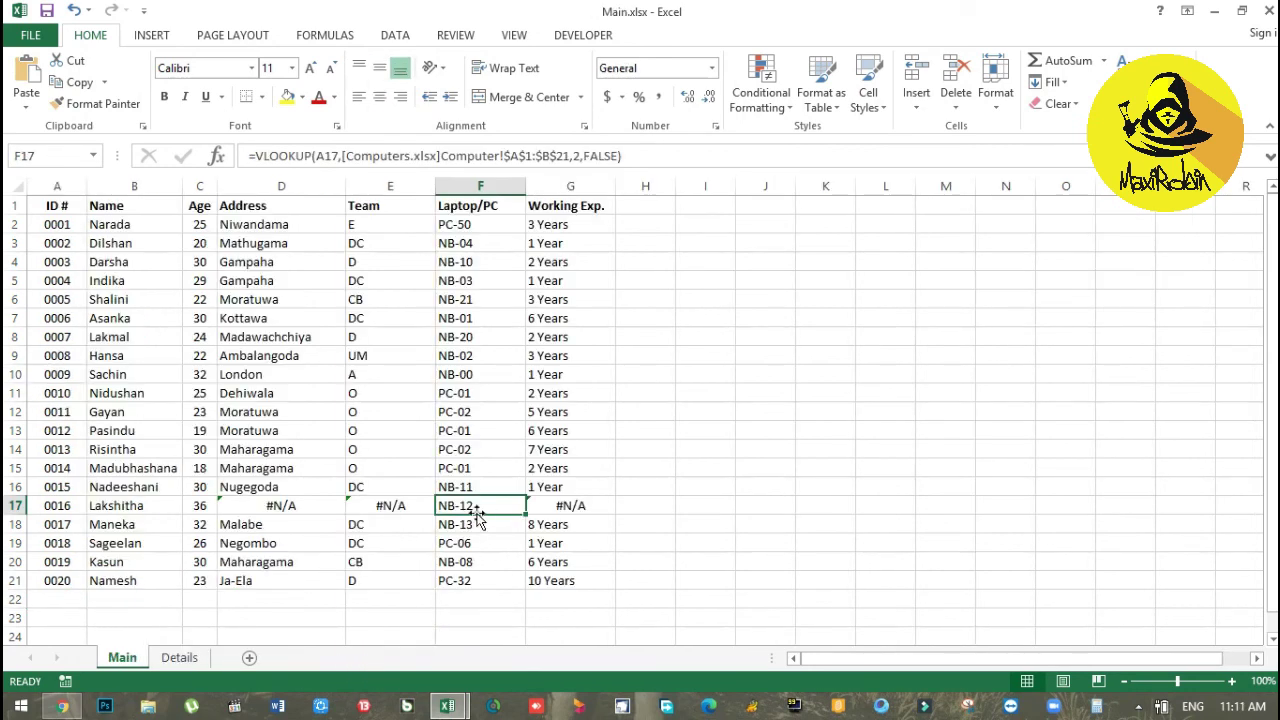
{"action": "key", "text": "ctrl+Tab"}
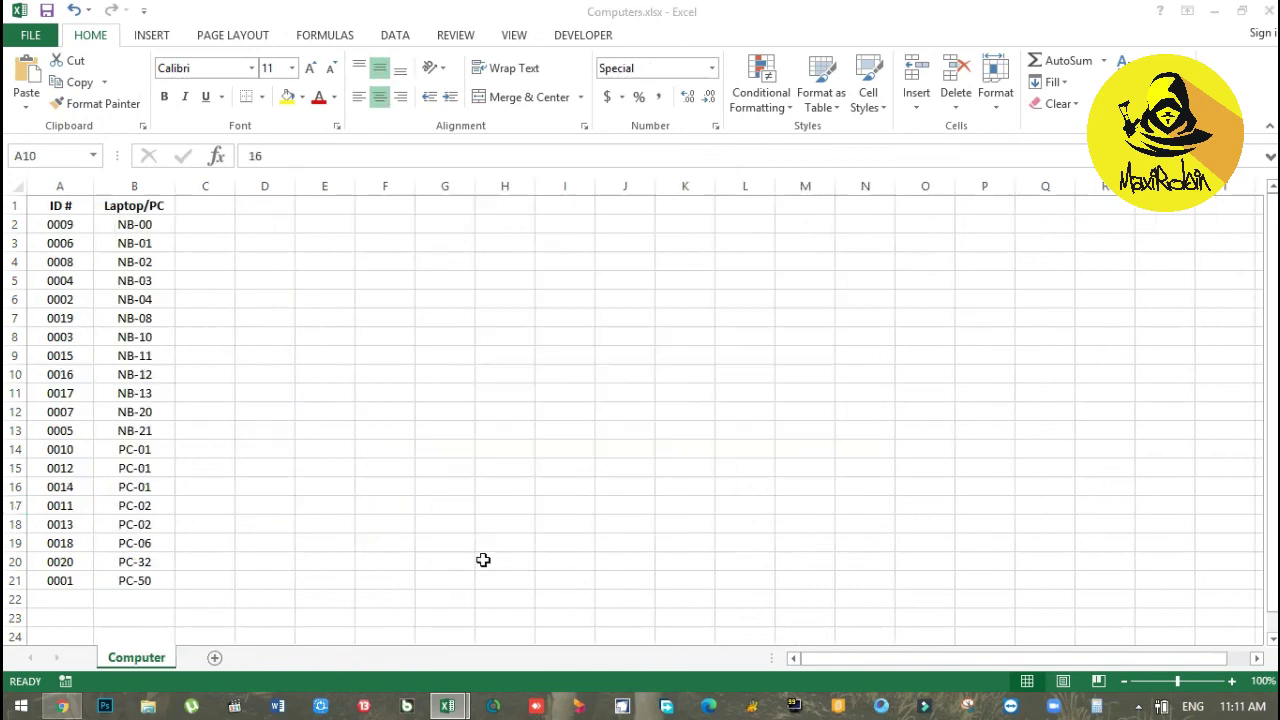
Step: Delete ID 0012's row (row 15) from Computers.xlsx and view Main's #N/A result
{"action": "left_click", "coordinate": [12, 470]}
{"action": "right_click", "coordinate": [12, 474]}
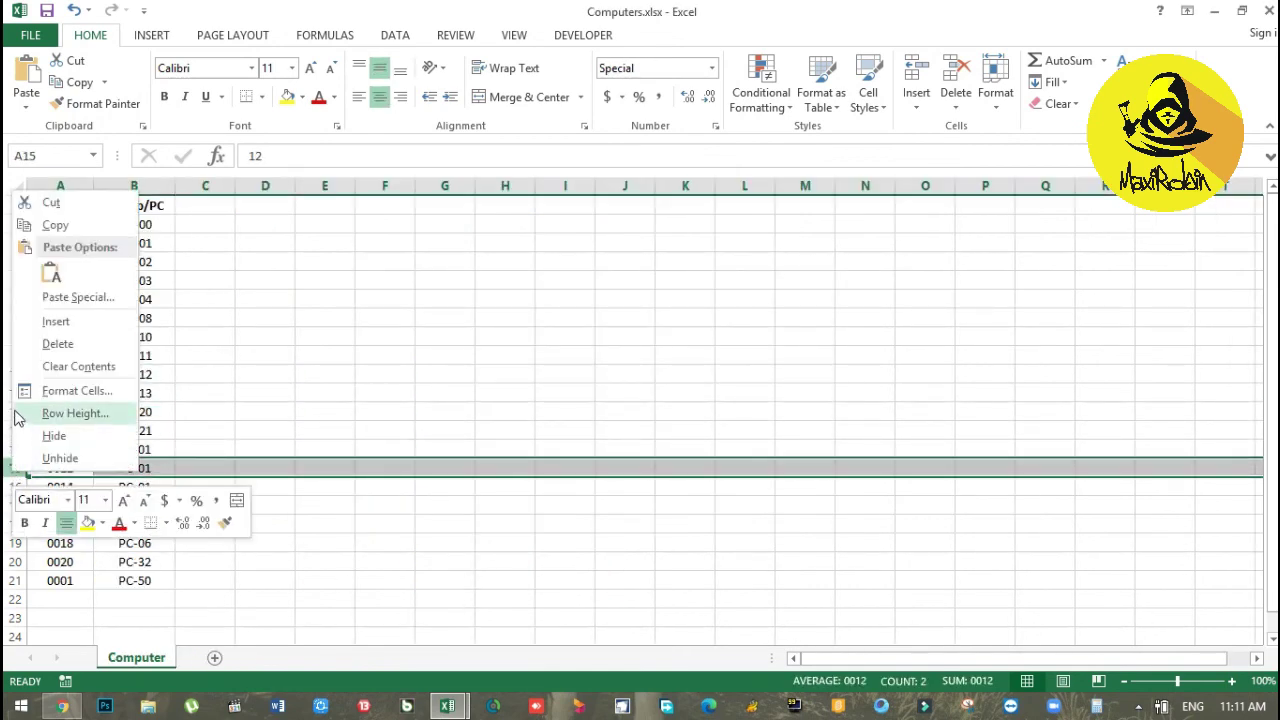
{"action": "left_click", "coordinate": [45, 343]}
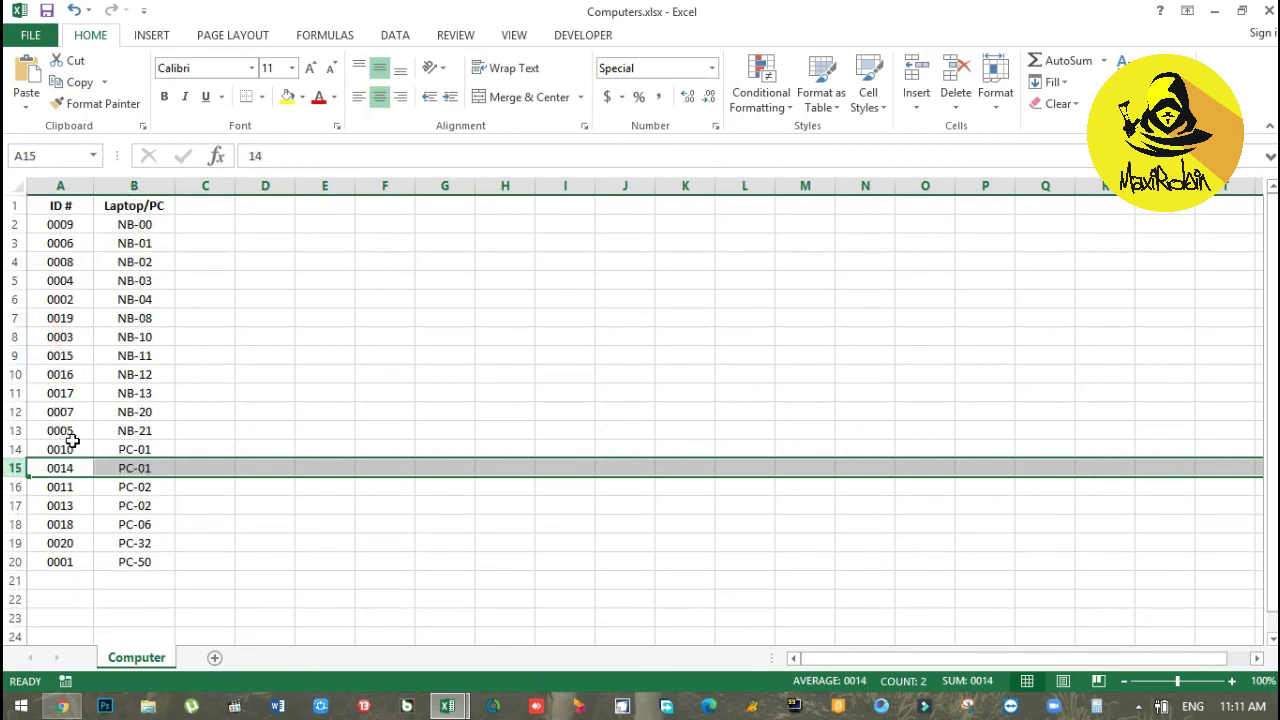
{"action": "key", "text": "ctrl+Tab"}
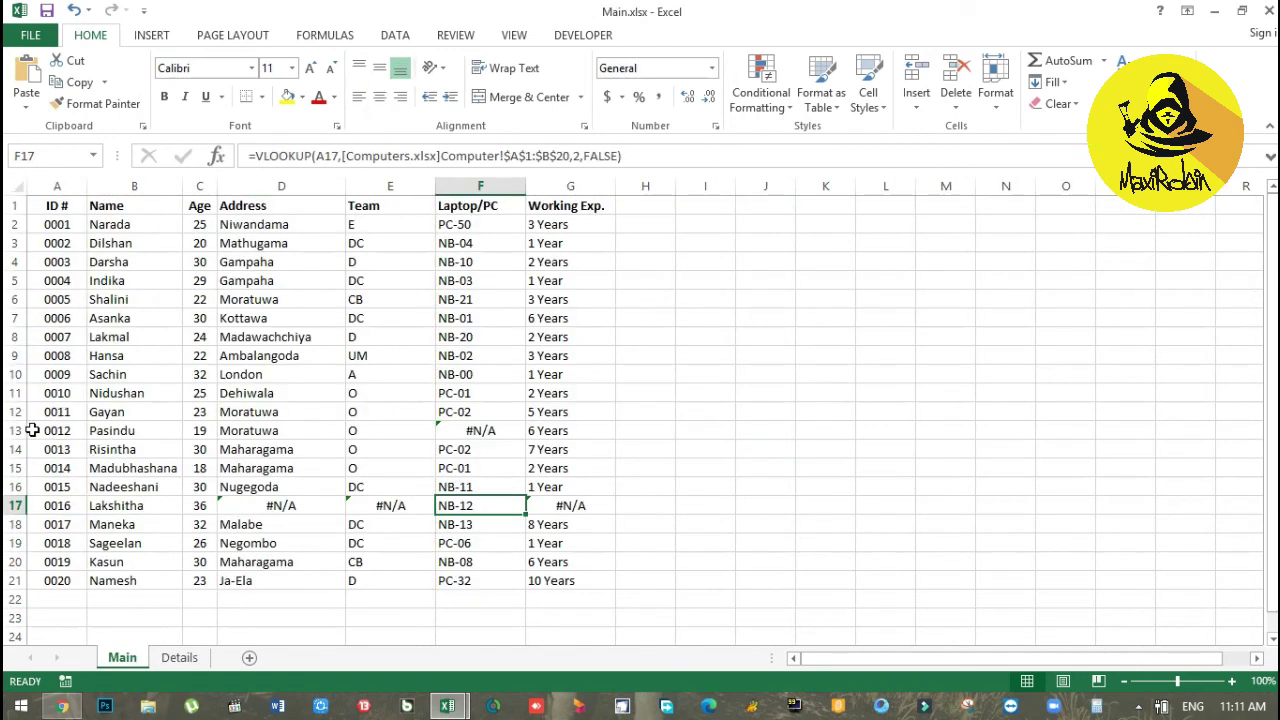
{"action": "left_click", "coordinate": [14, 430]}
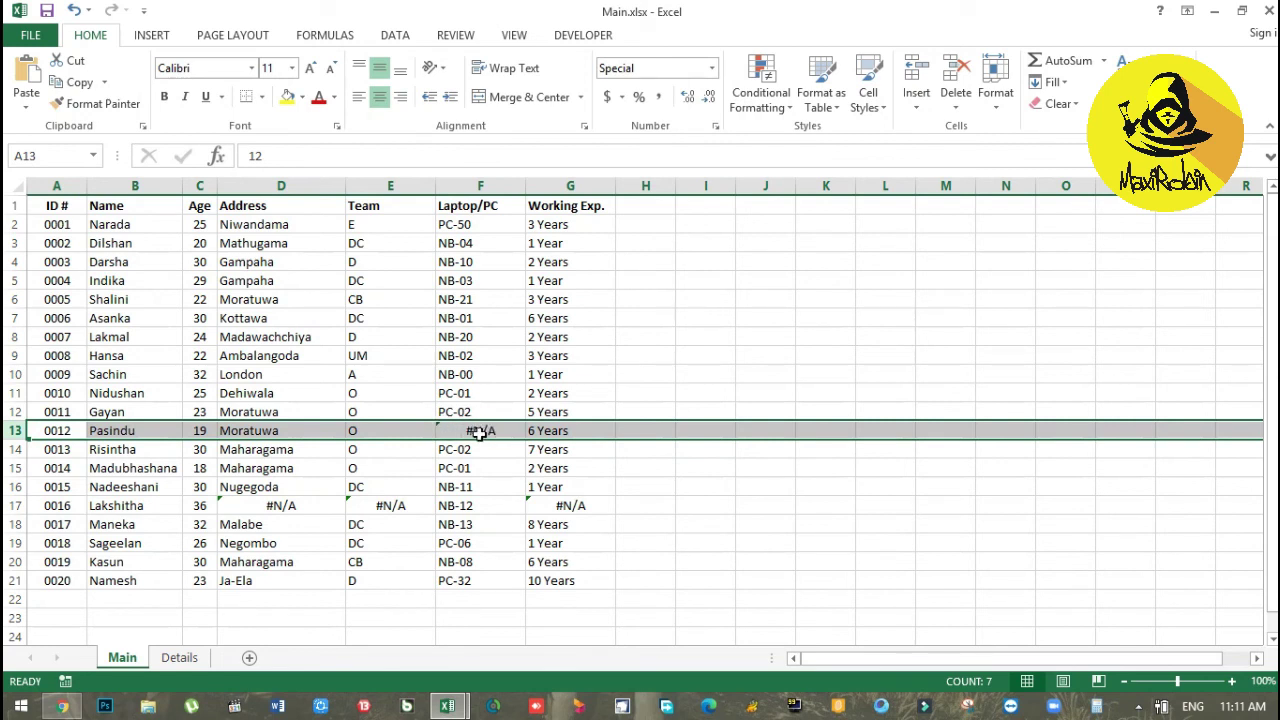
{"action": "left_click", "coordinate": [481, 432]}
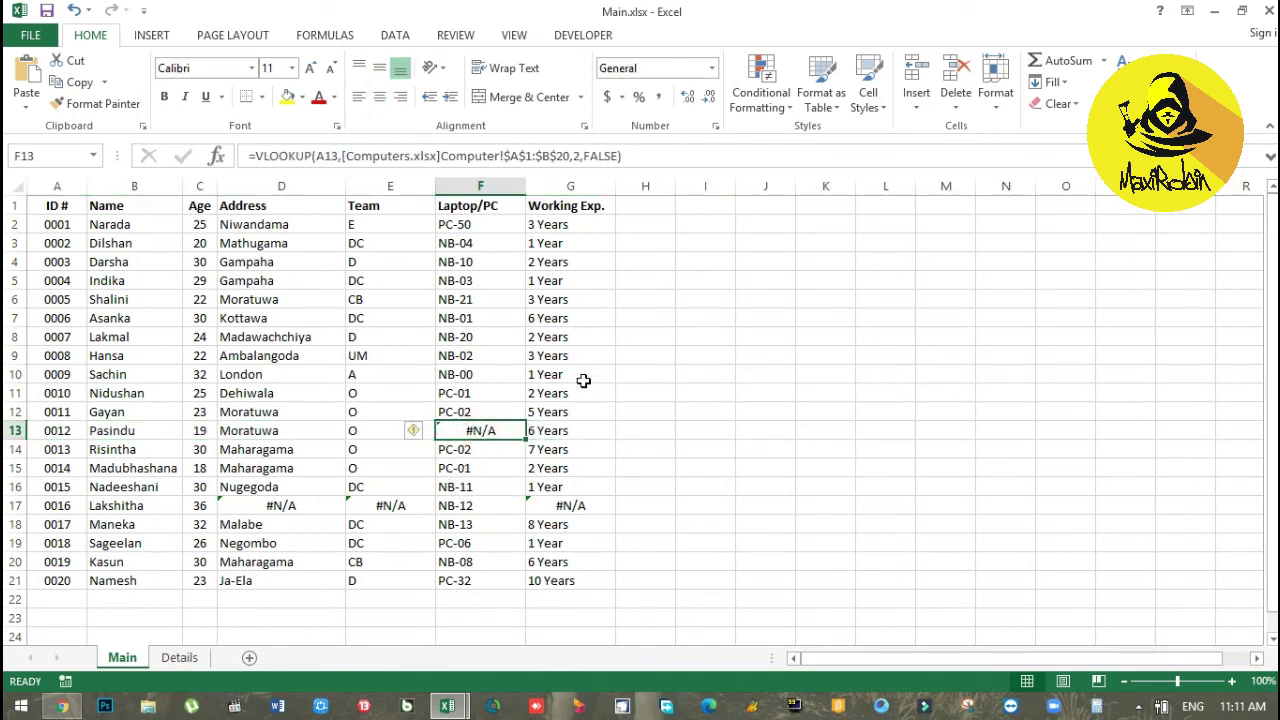